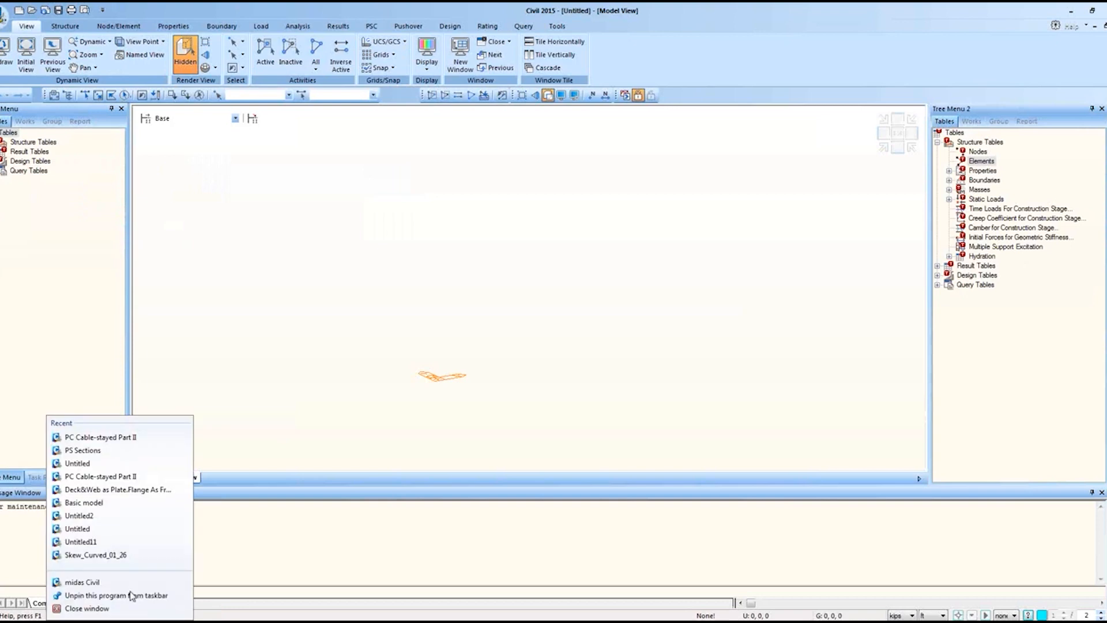
Launch a new midas Civil session and bring up the license registration dialog.
left_click(131, 585)
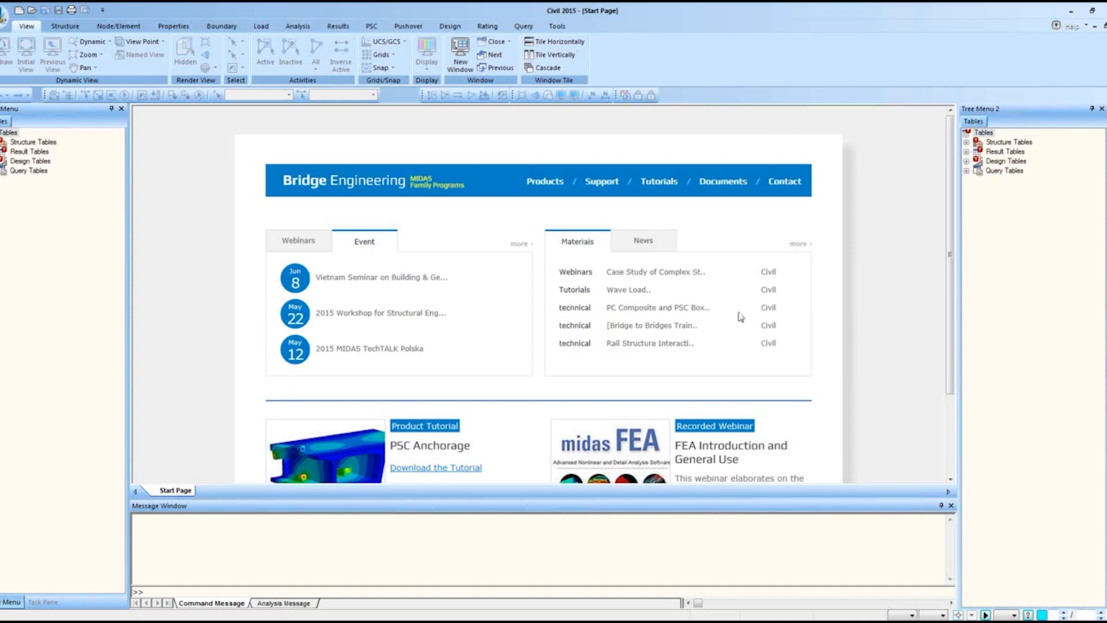
left_click(1055, 27)
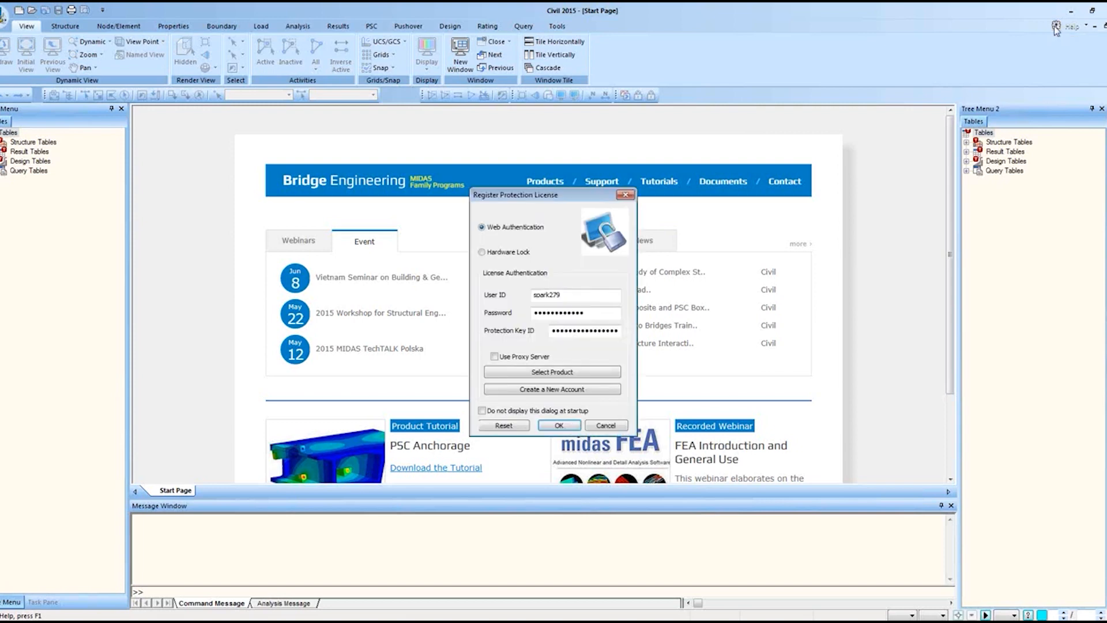
left_click_drag(557, 200, 520, 175)
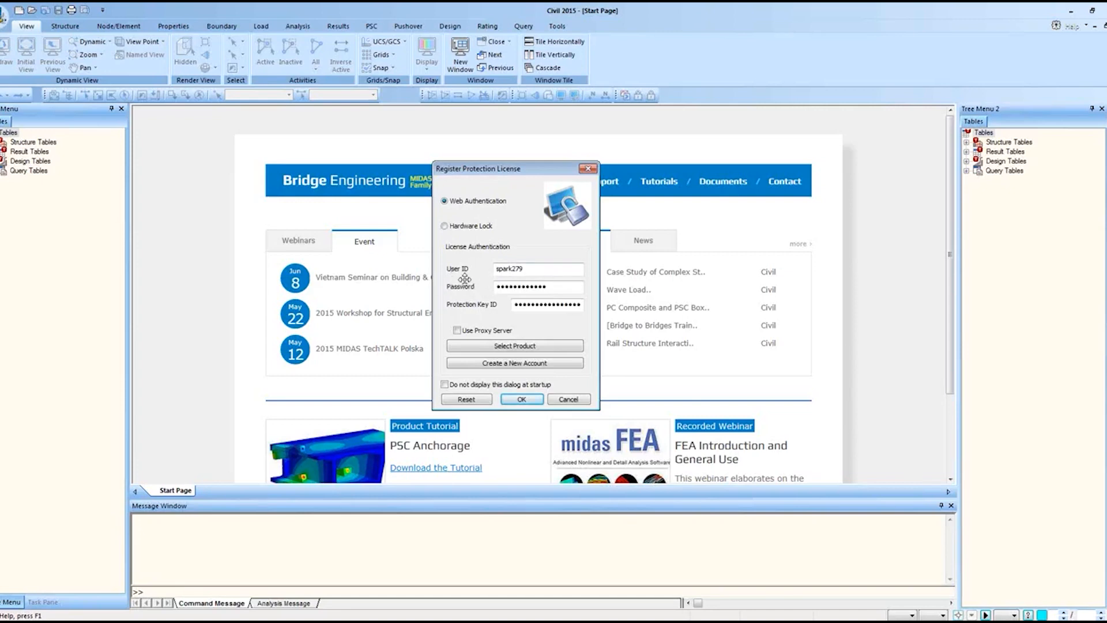
Look over the MIDAS account creation form on the website and return to the license registration dialog.
left_click(527, 369)
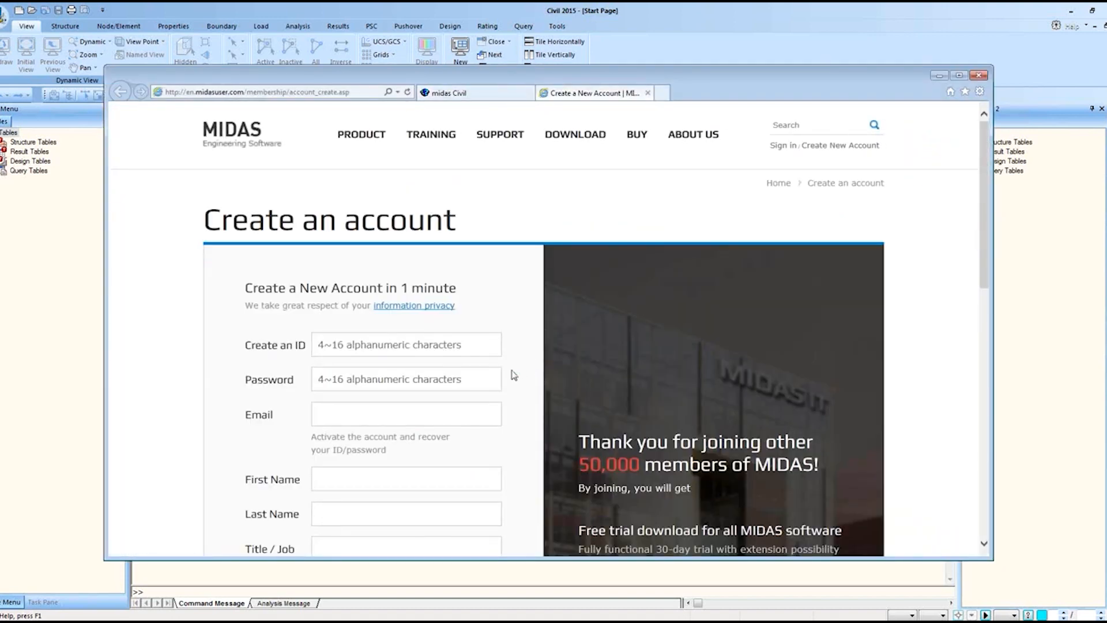
scroll(510, 370, "down", 3)
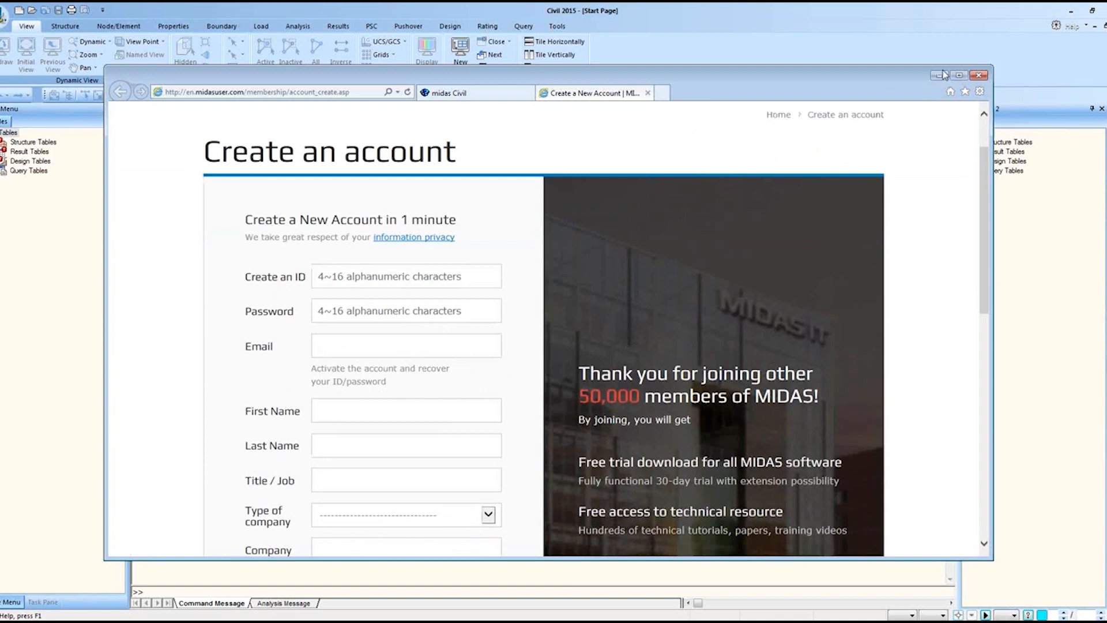
left_click(945, 75)
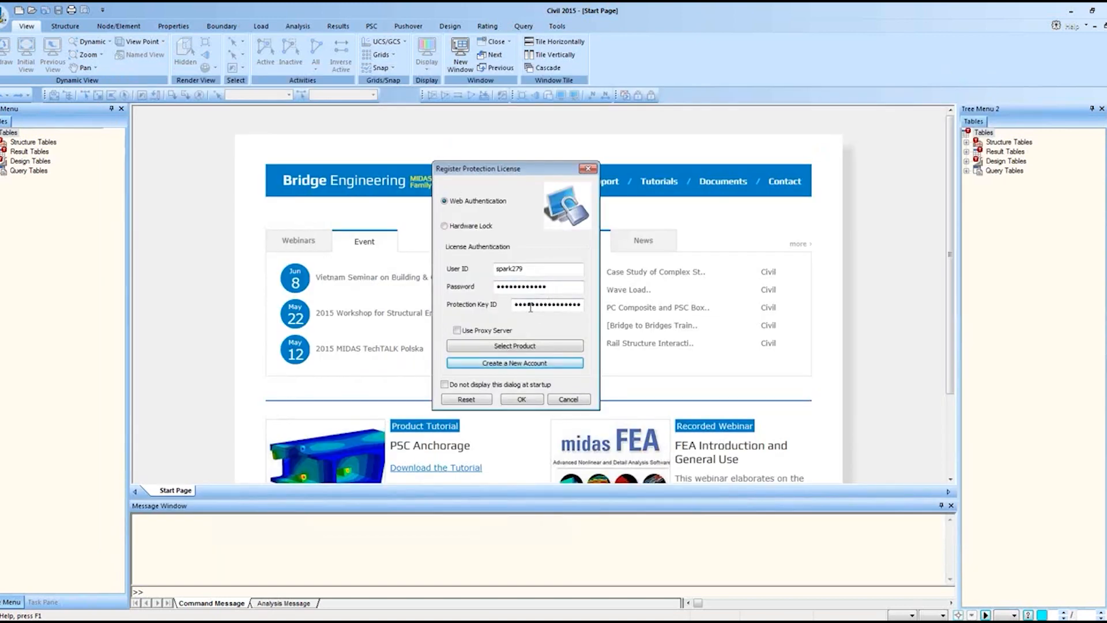
Check the product licensing options and register the license through web authentication.
left_click(523, 346)
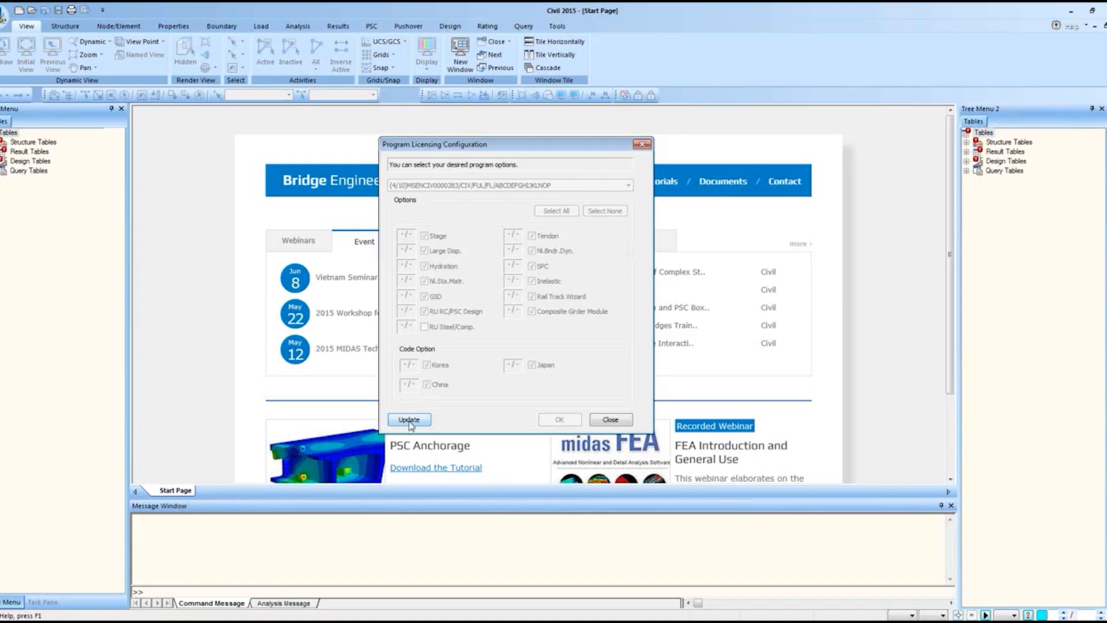
left_click(610, 419)
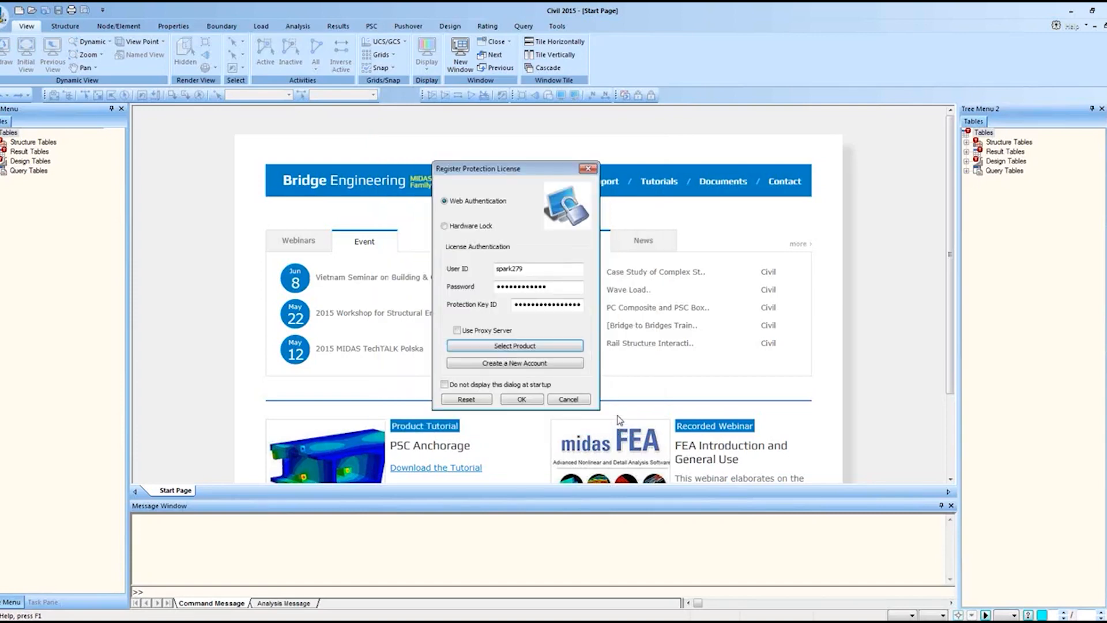
left_click_drag(493, 169, 469, 153)
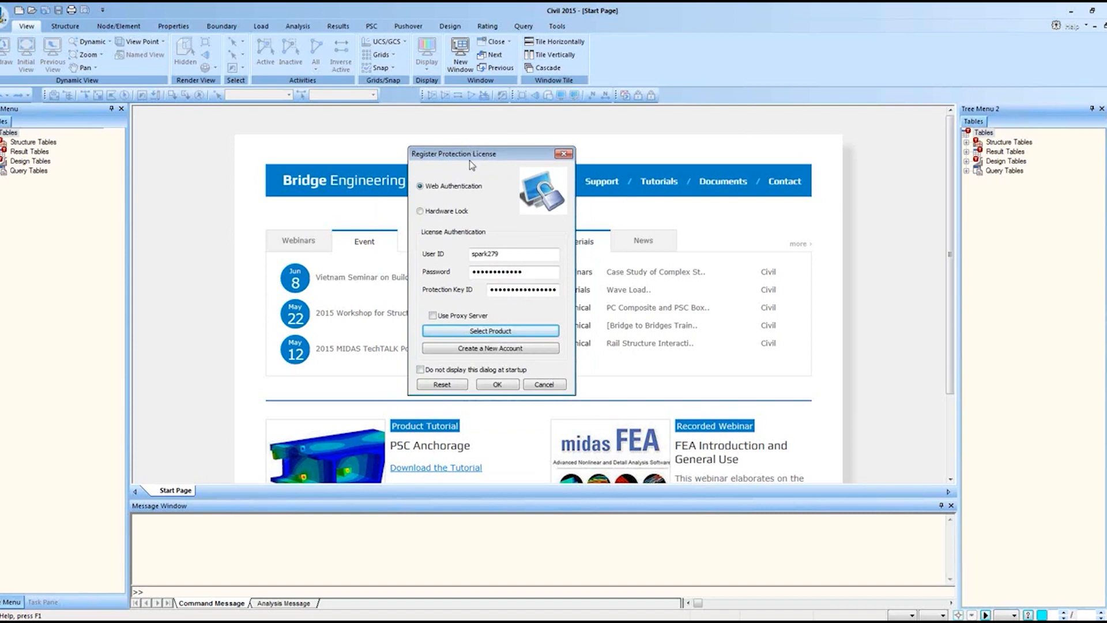
left_click(504, 387)
left_click(520, 302)
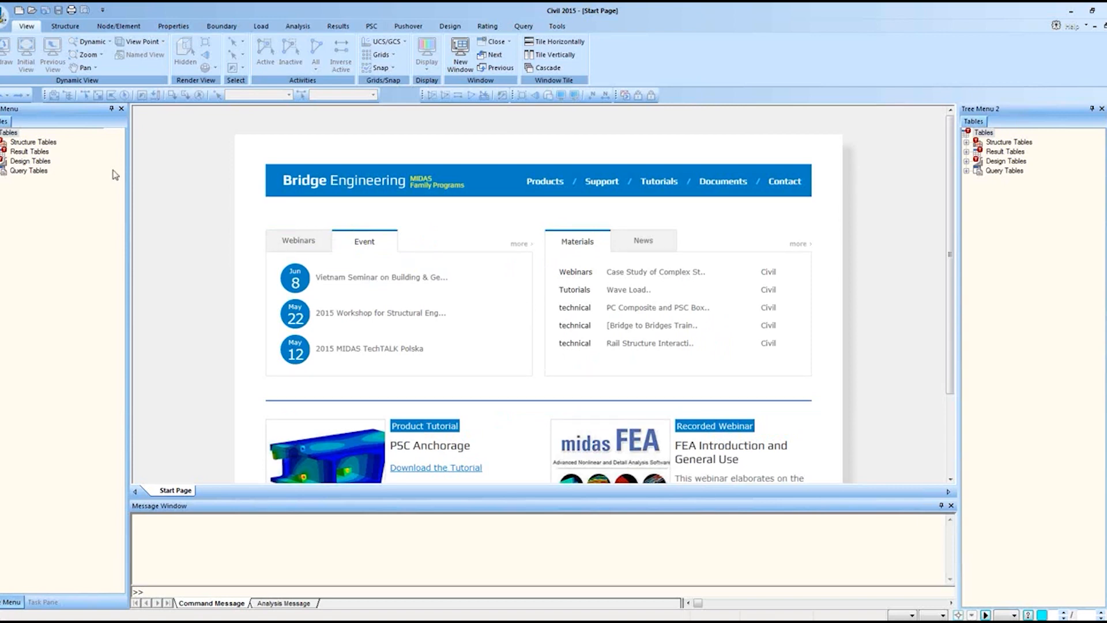
Open the PS Sections project from the Example model folder.
left_click(6, 18)
left_click(22, 50)
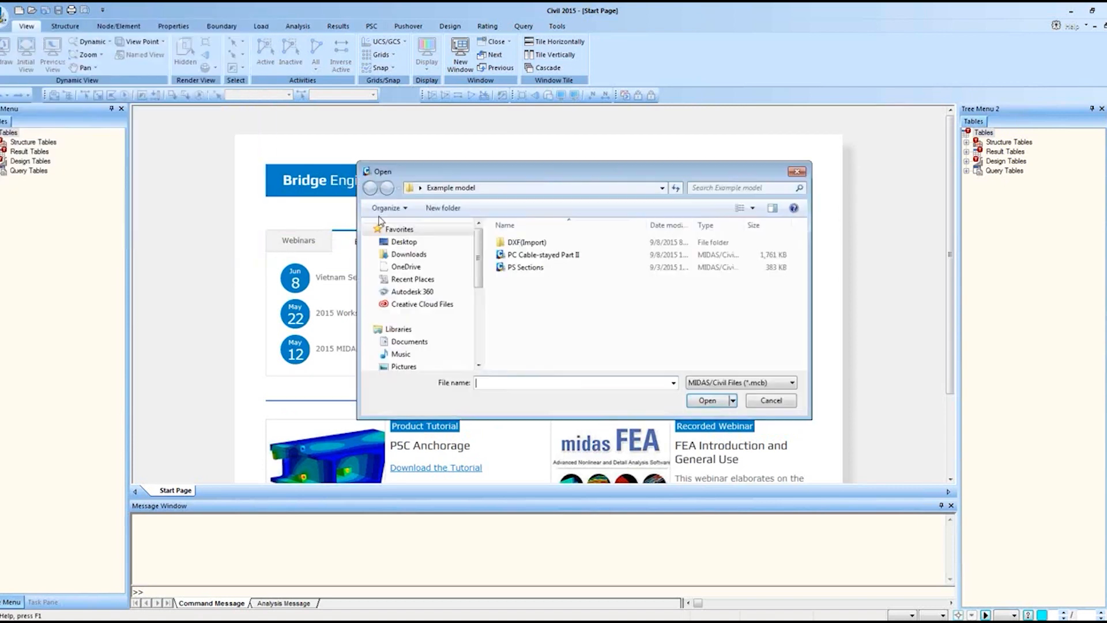
double_click(563, 266)
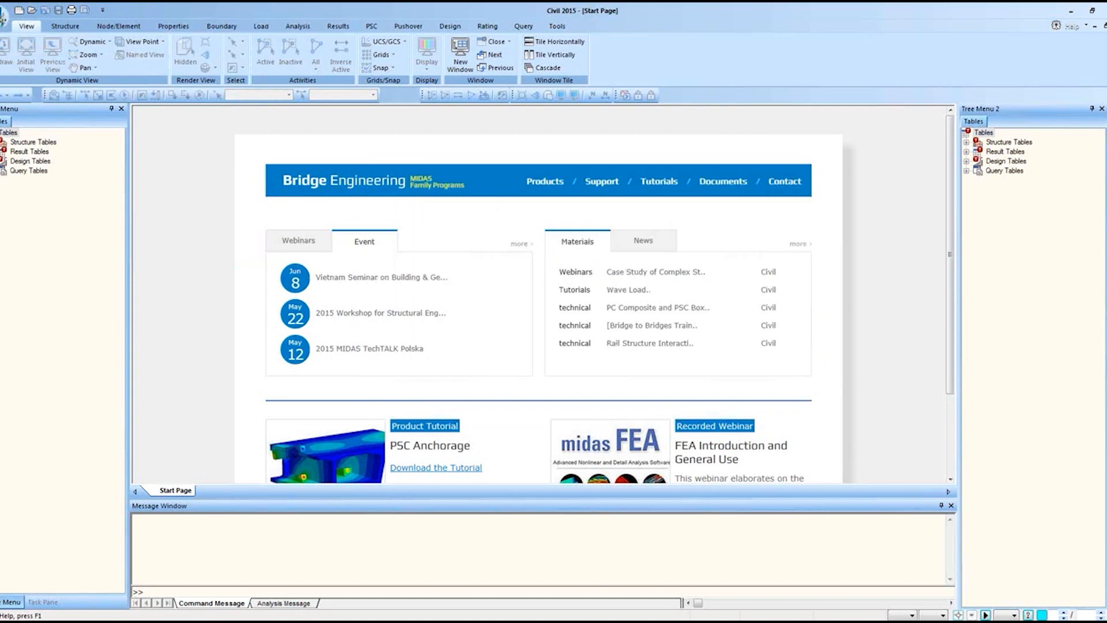
Open the PC Cable-stayed Part II project from the Example model folder.
left_click(5, 17)
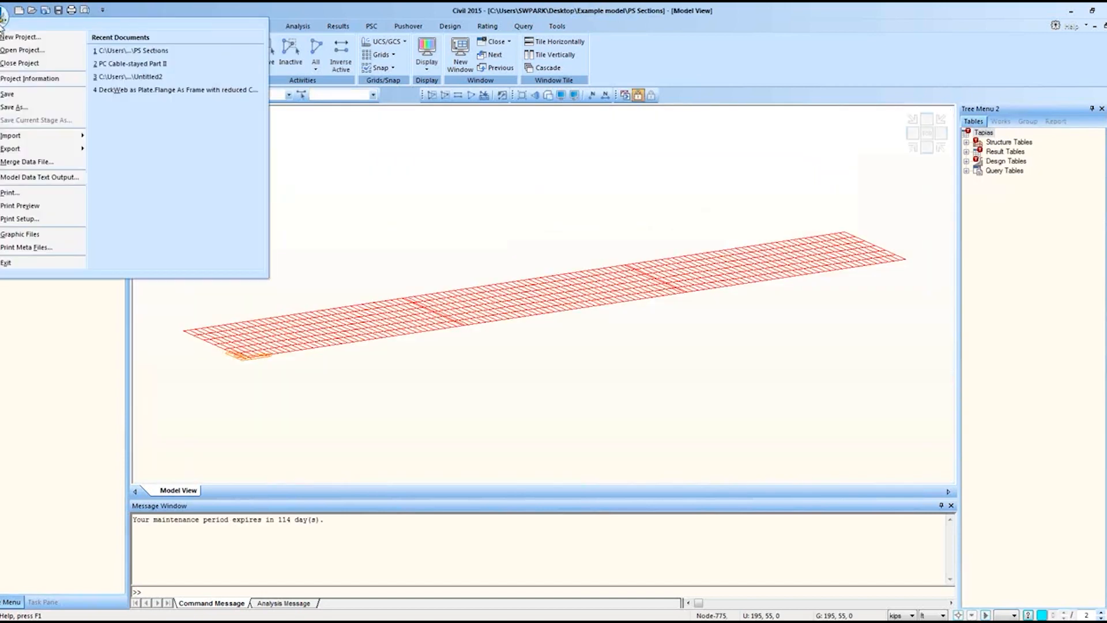
left_click(14, 57)
double_click(568, 261)
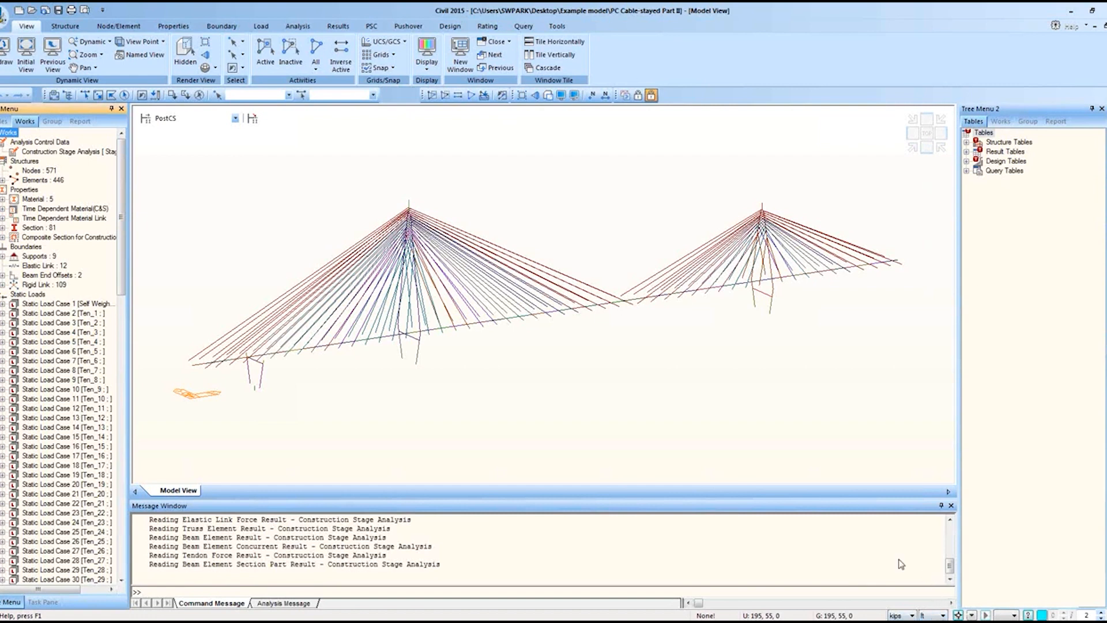
Make the unit system with ft, kips, Btu and Celsius the program's default.
left_click(558, 26)
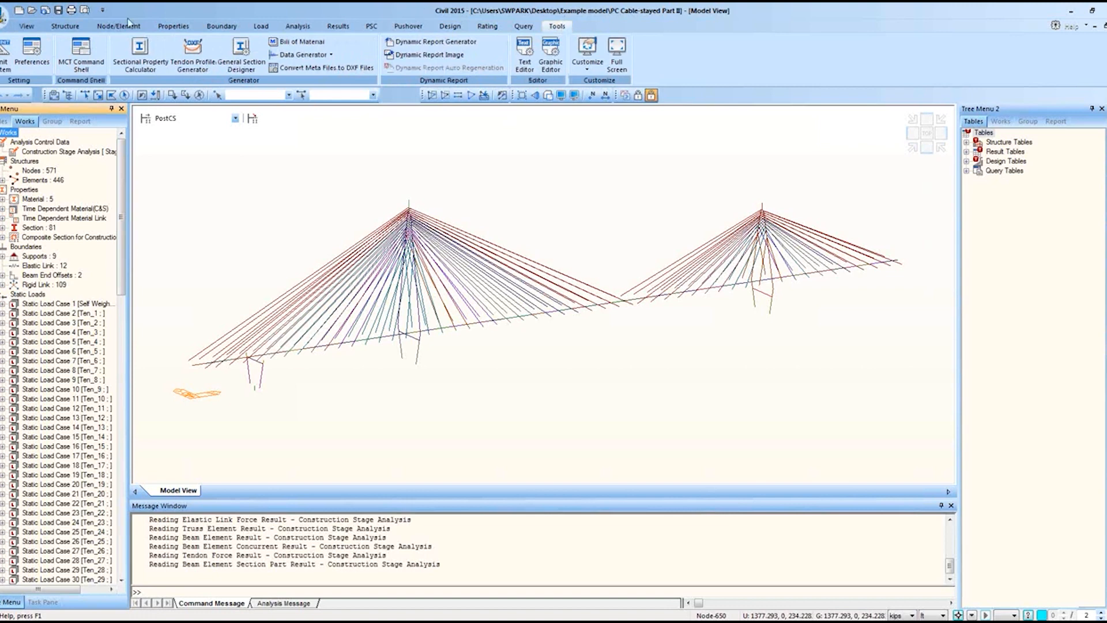
left_click(6, 52)
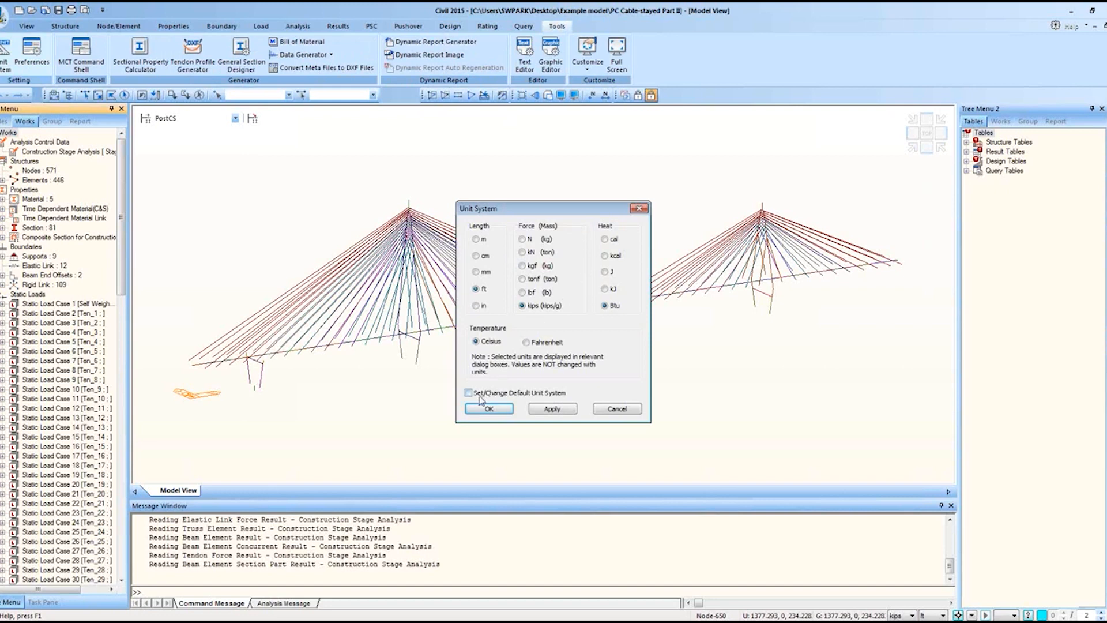
left_click(516, 394)
left_click(494, 409)
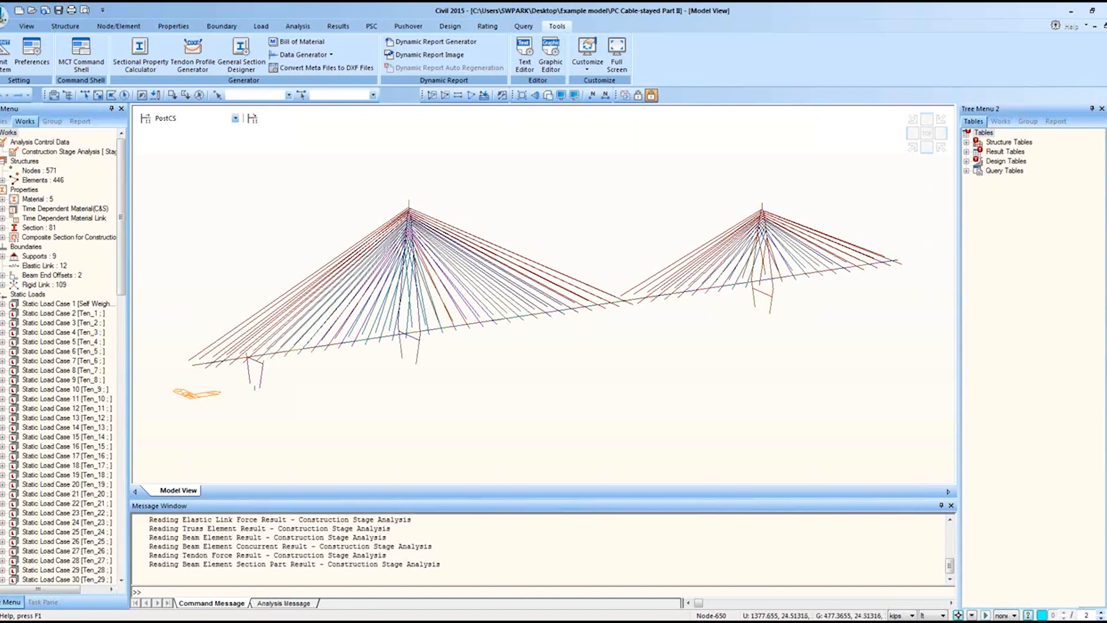
Review the General, Property and Design preferences, including the material databases and design codes, and accept them.
left_click(33, 62)
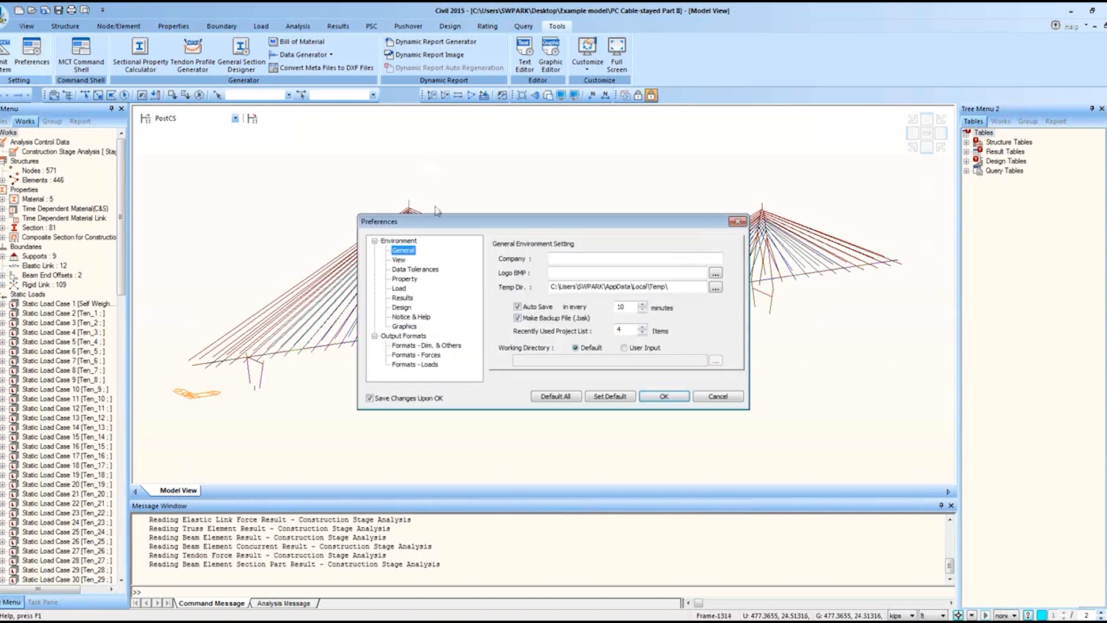
left_click_drag(442, 227, 408, 221)
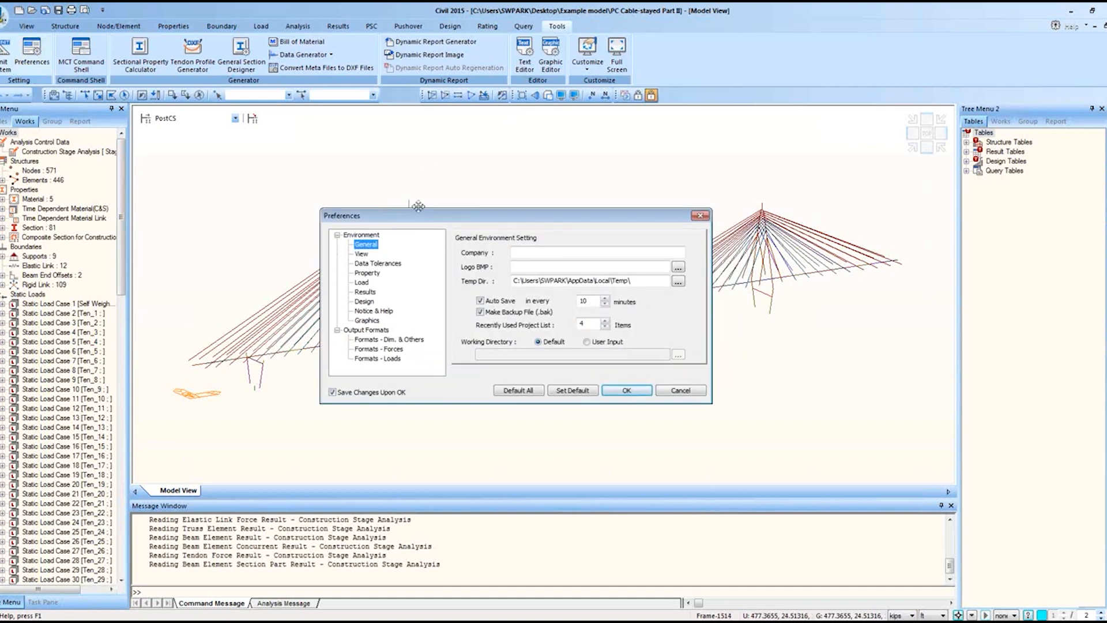
left_click(367, 273)
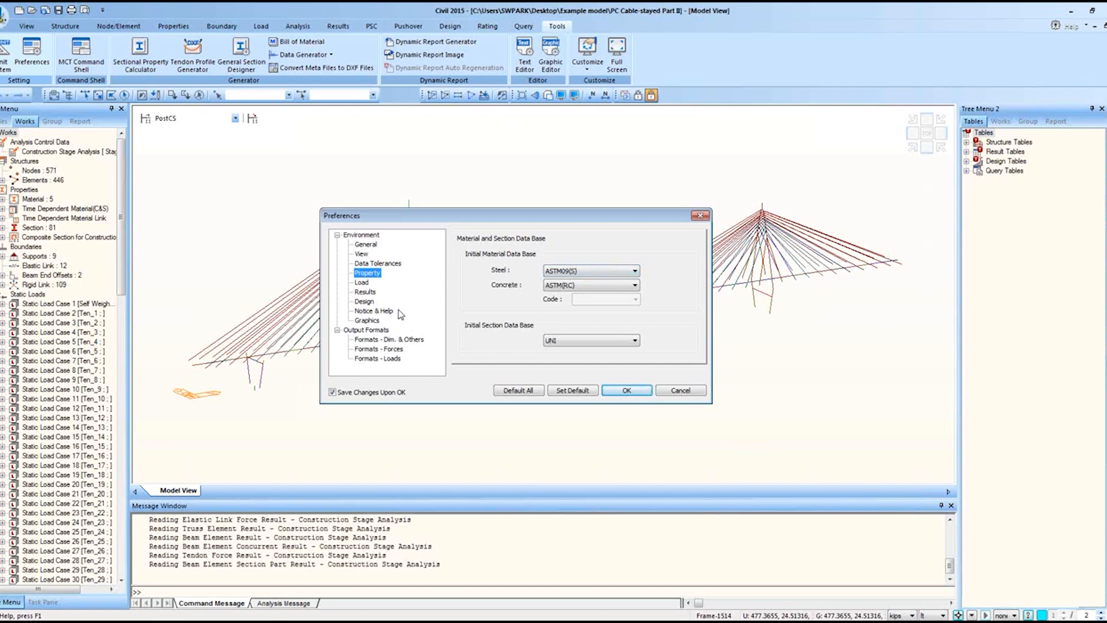
left_click(364, 302)
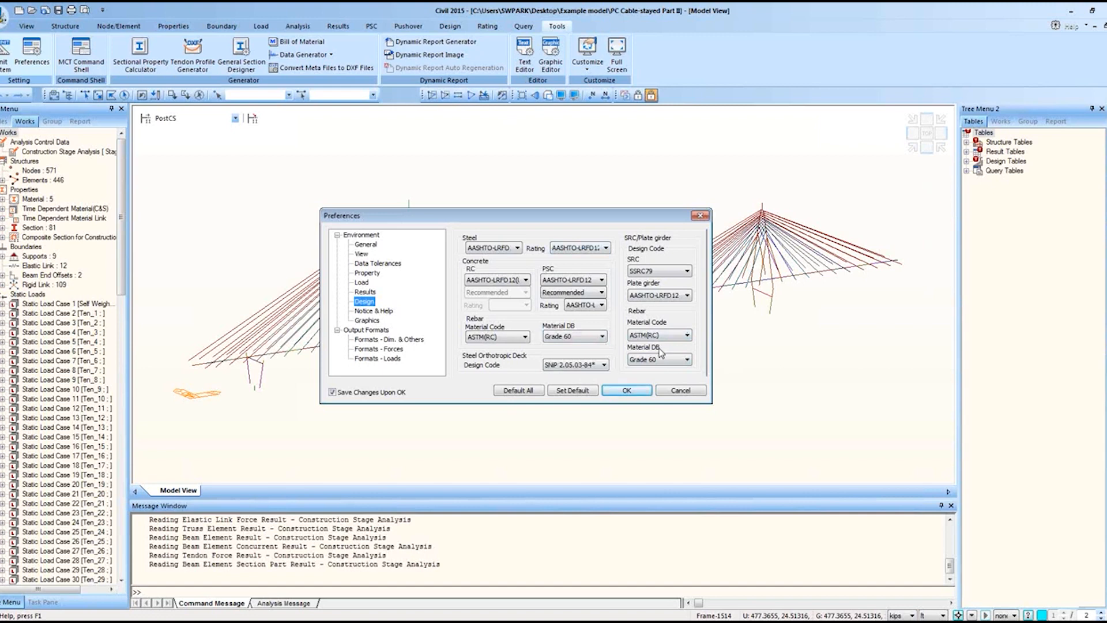
left_click(634, 392)
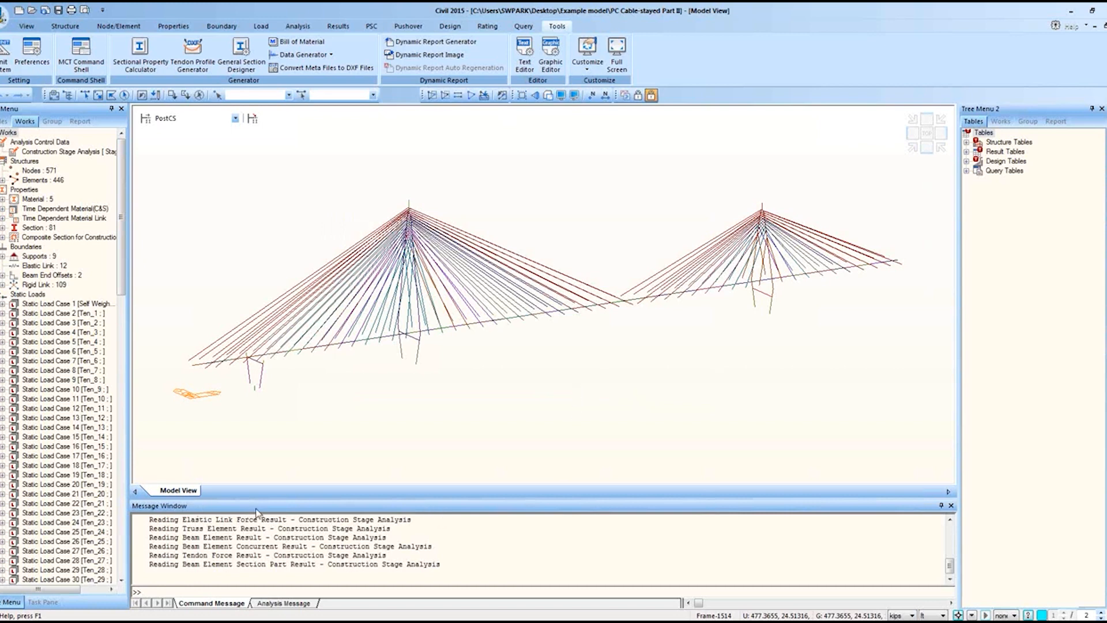
Dock the Message Window above the model view, redock it at full width below the view and increase its height.
left_click_drag(256, 510, 470, 517)
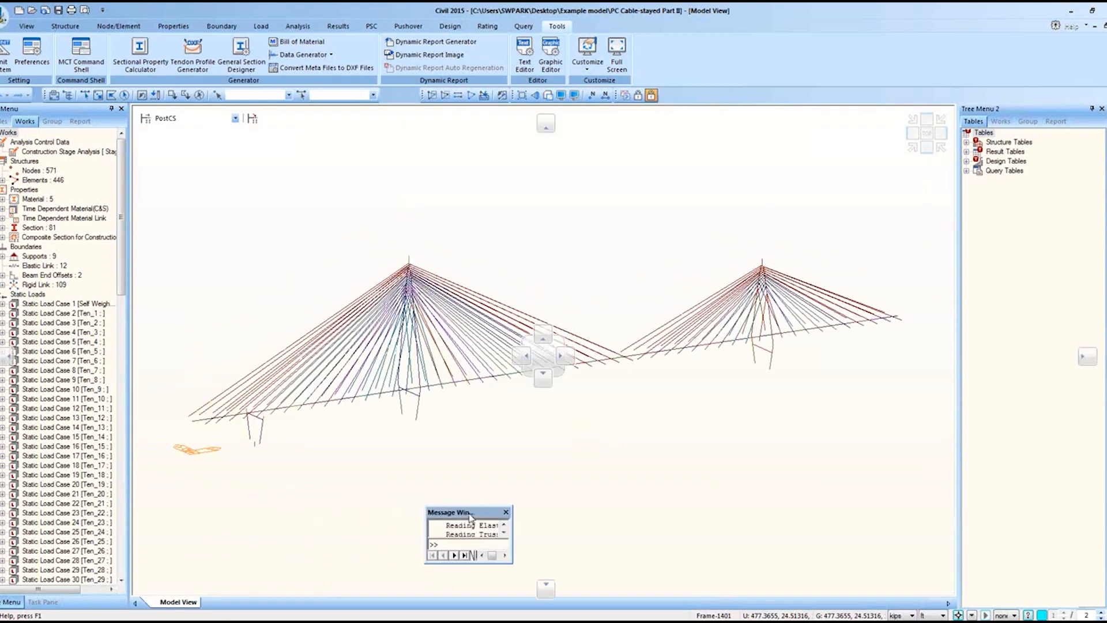
mouse_move(470, 517)
left_mouse_down()
mouse_move(508, 406)
mouse_move(536, 235)
mouse_move(539, 118)
mouse_move(545, 131)
left_mouse_up()
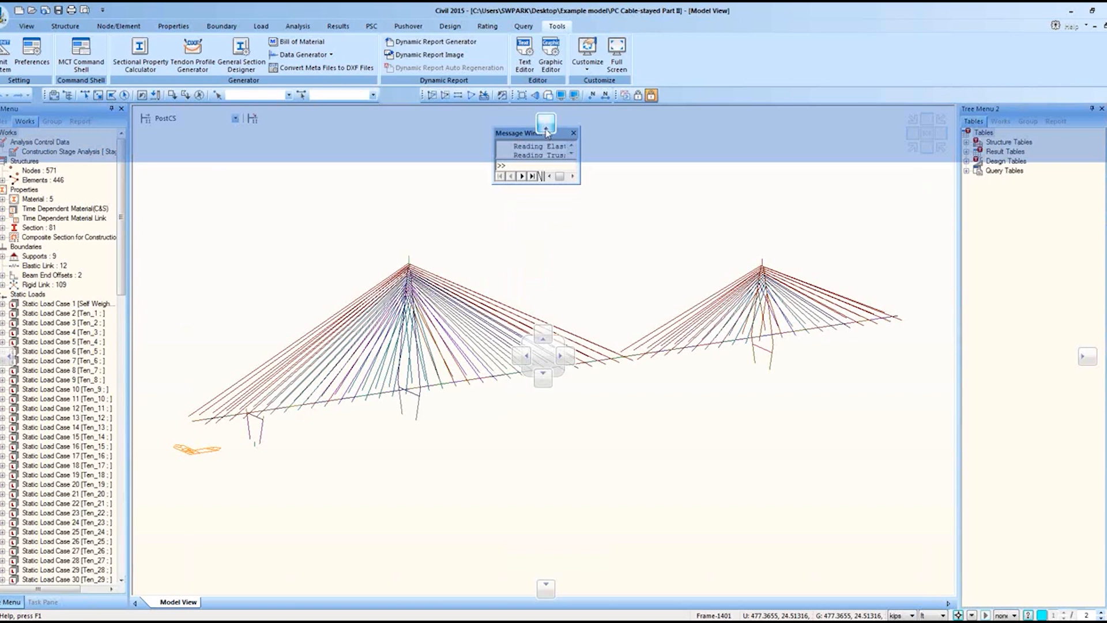
left_click_drag(547, 133, 545, 243)
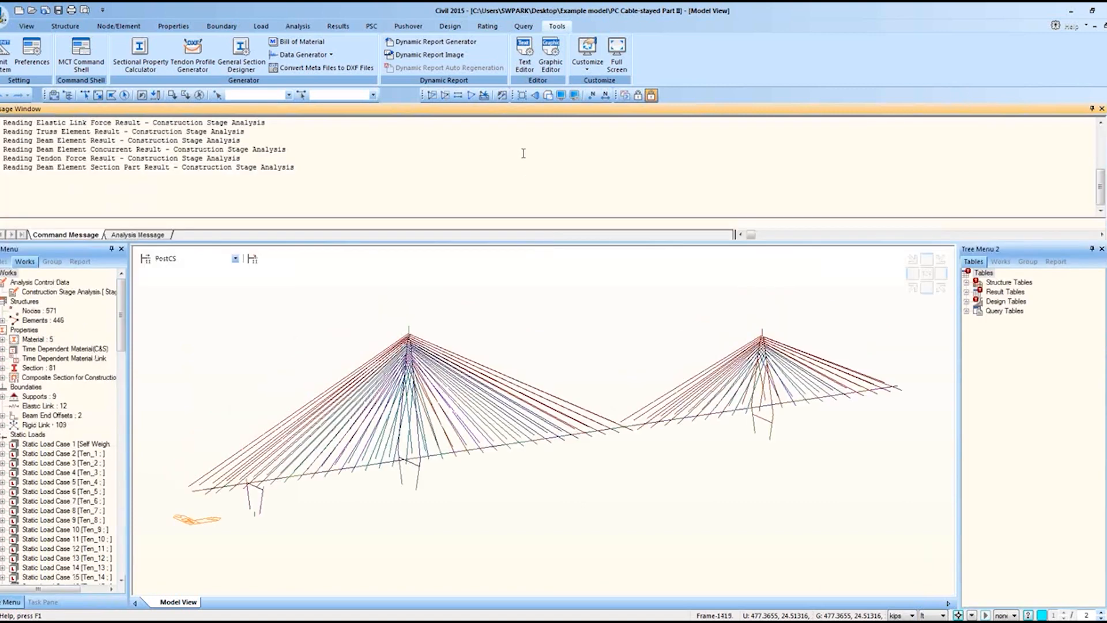
left_click_drag(521, 109, 548, 593)
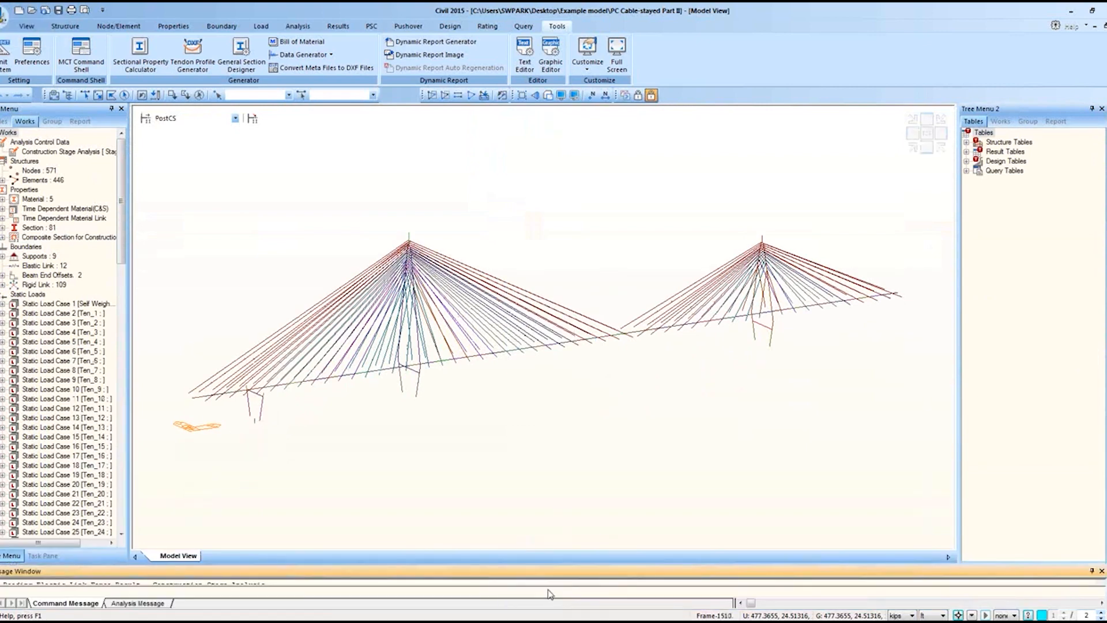
left_click_drag(545, 565, 550, 491)
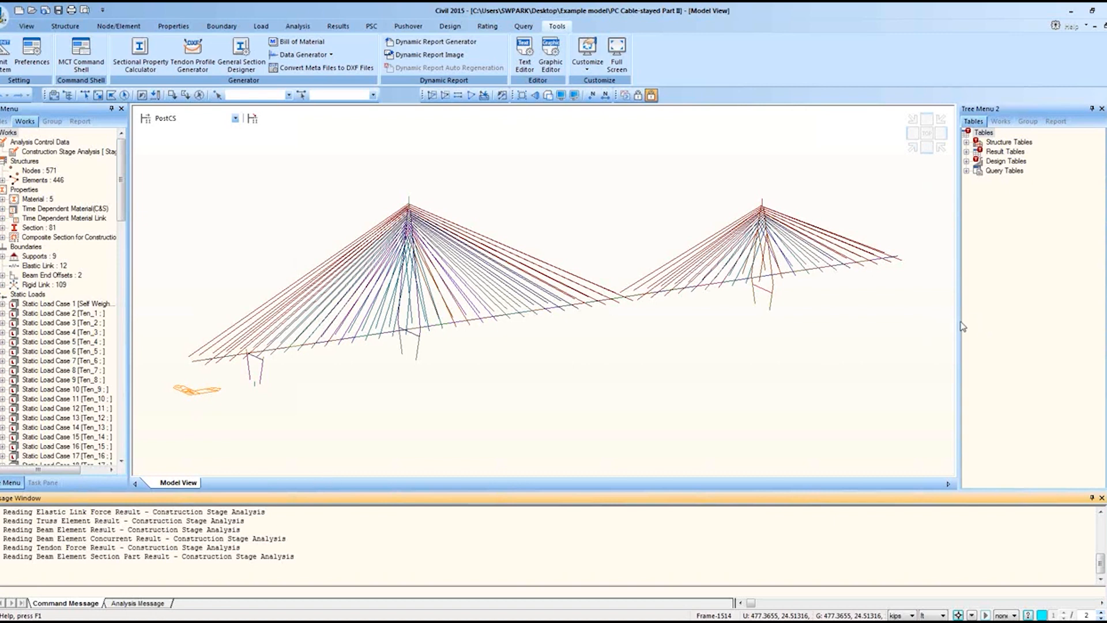
Hide the Tree Menu, show it again and bring it back in front of the Task Pane.
right_click(681, 96)
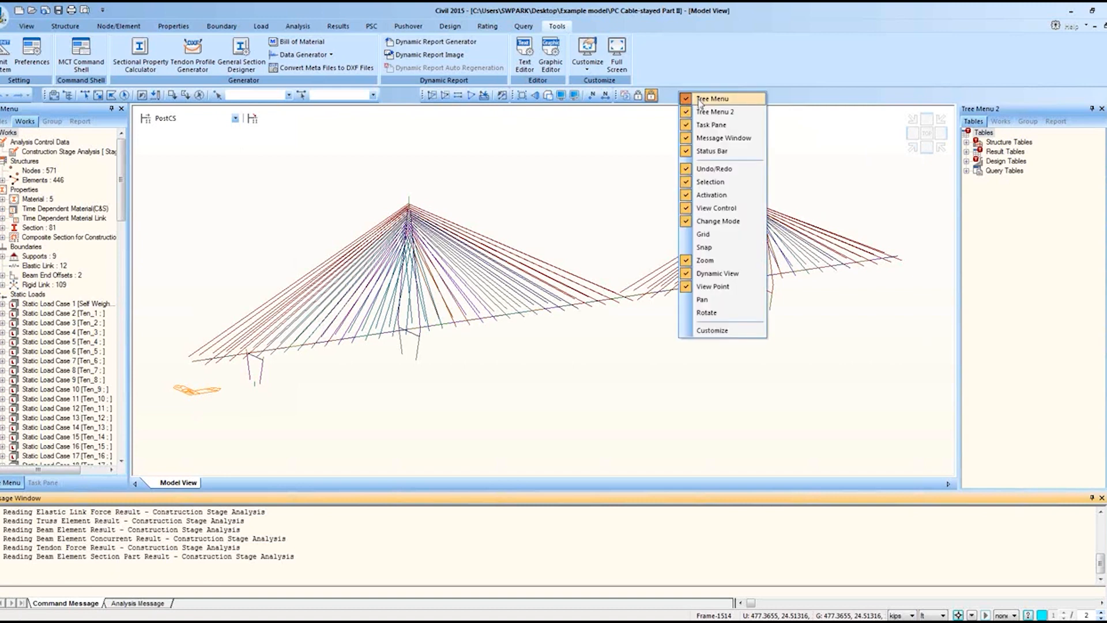
left_click(701, 99)
right_click(701, 98)
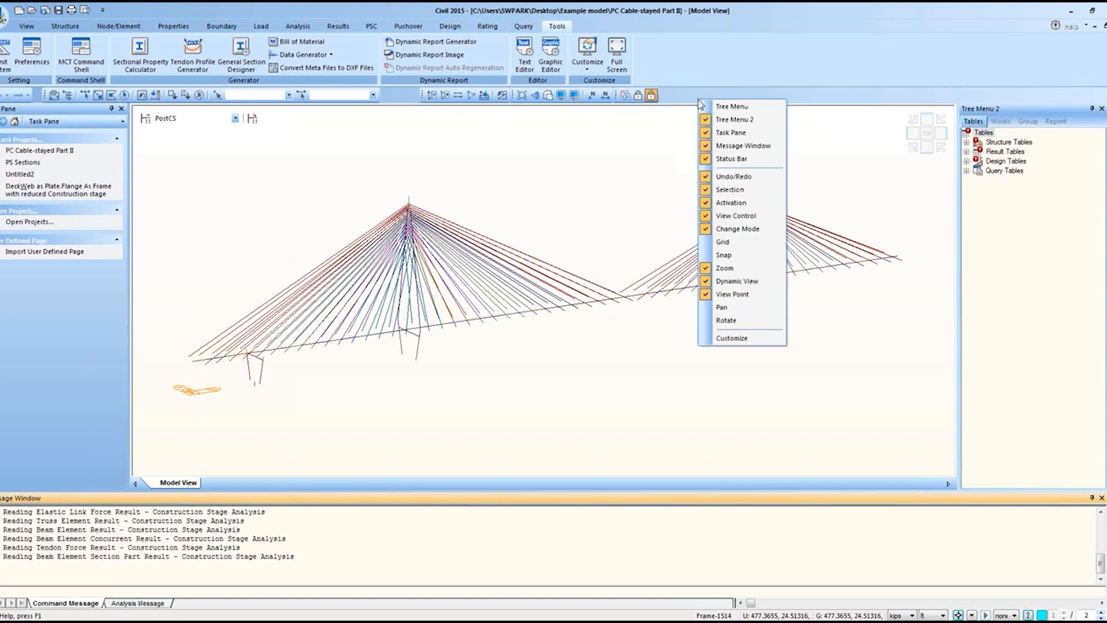
left_click(707, 106)
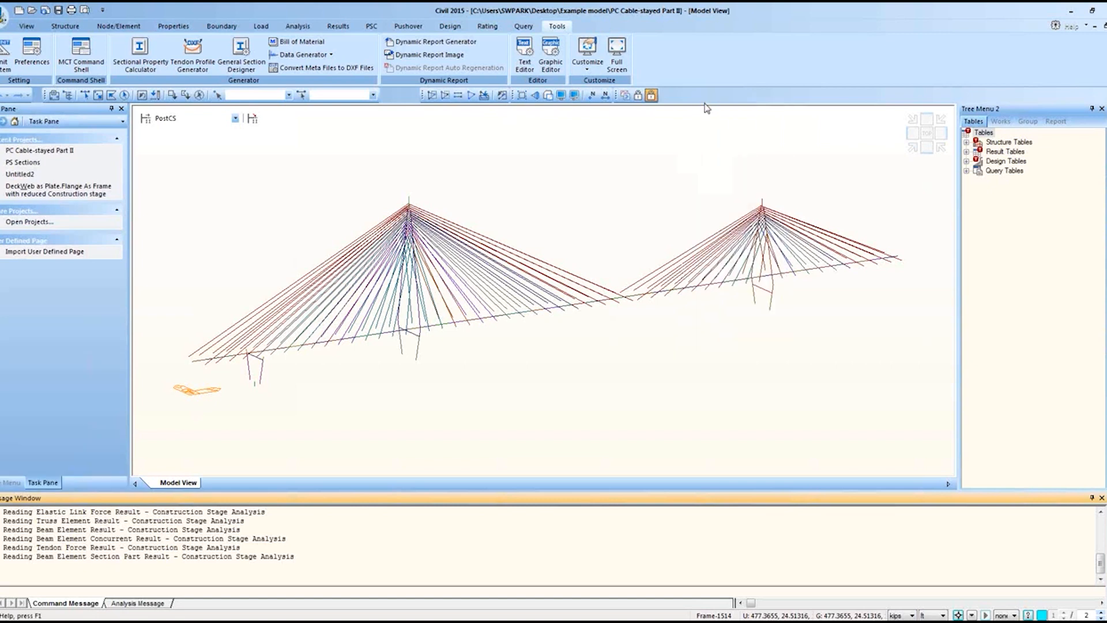
left_click(8, 483)
Hide Tree Menu 2 and show it again.
right_click(697, 95)
left_click(735, 120)
right_click(720, 99)
left_click(745, 122)
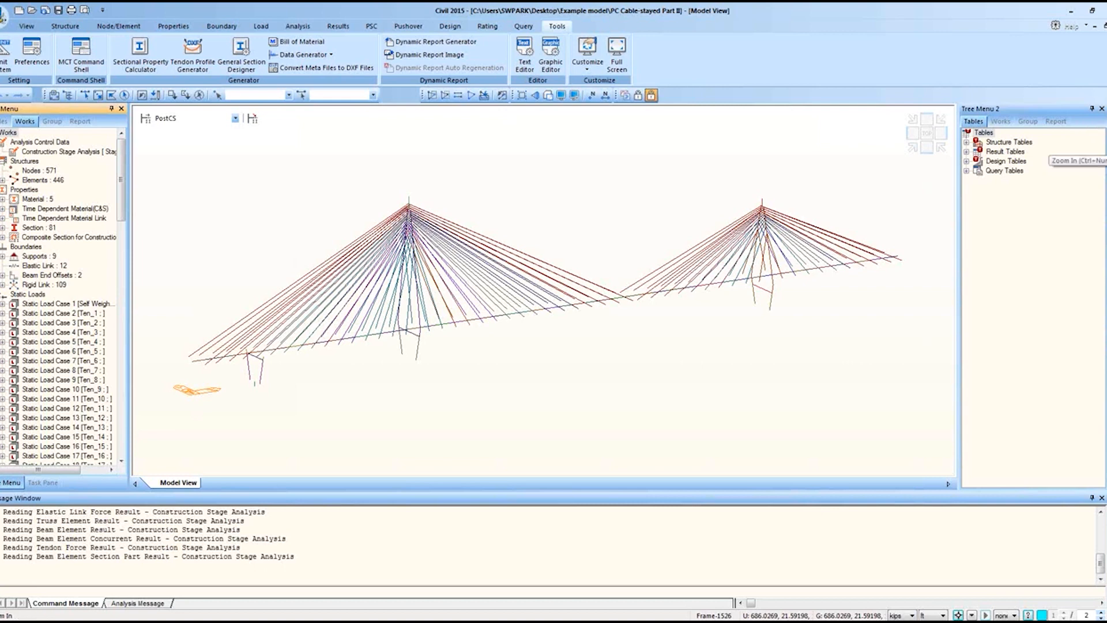
Examine the bridge's deck and cables at closer and wider zoom levels, ending with the whole model fitted to the view.
key("ctrl+KP_Add")
key("ctrl+KP_Add")
key("ctrl+KP_Add")
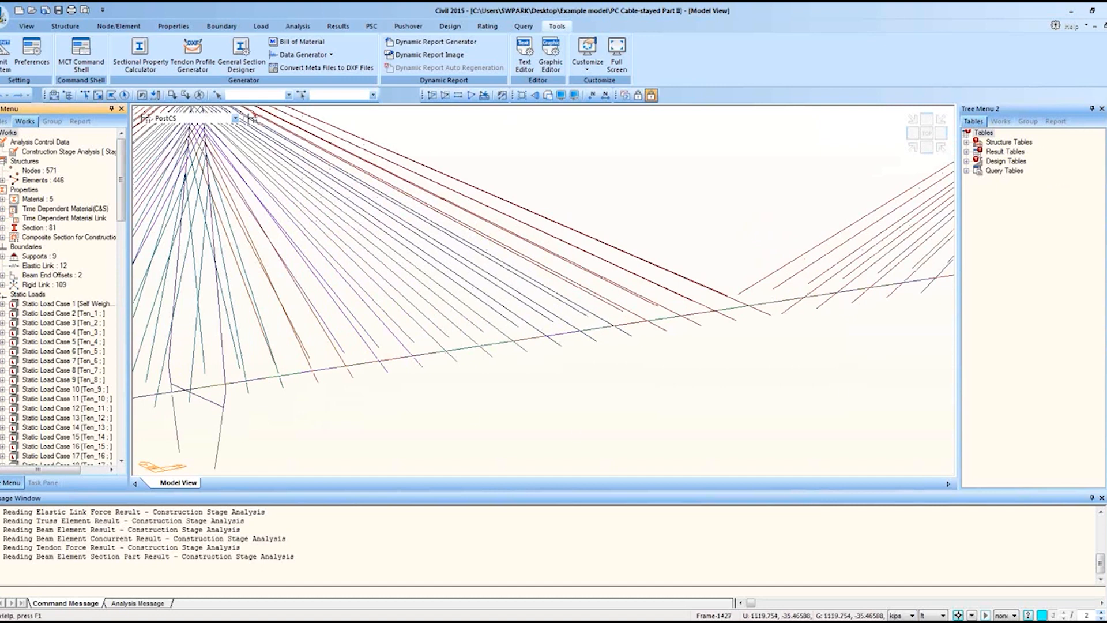
key("ctrl+KP_Subtract")
key("ctrl+KP_Subtract")
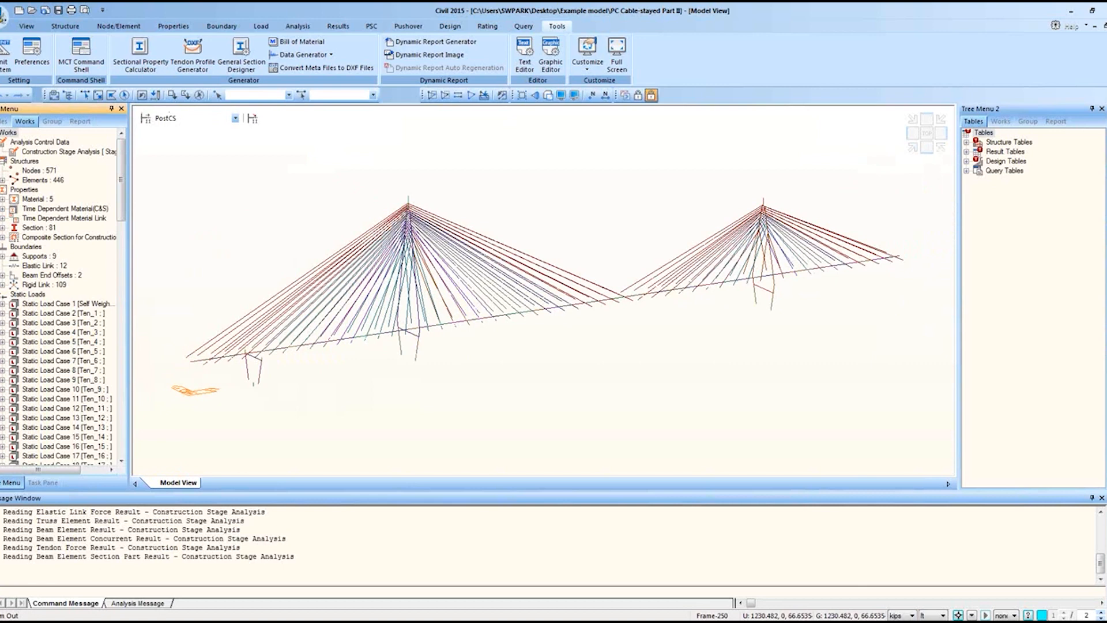
key("ctrl+KP_Add")
key("ctrl+KP_Add")
key("ctrl+KP_Add")
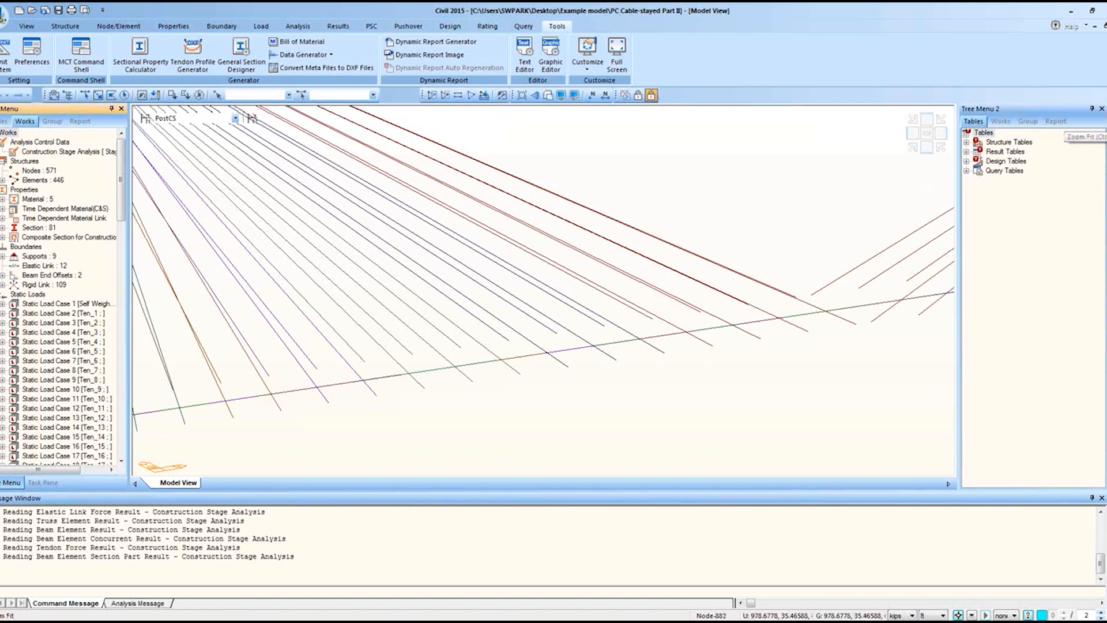
left_click(1104, 127)
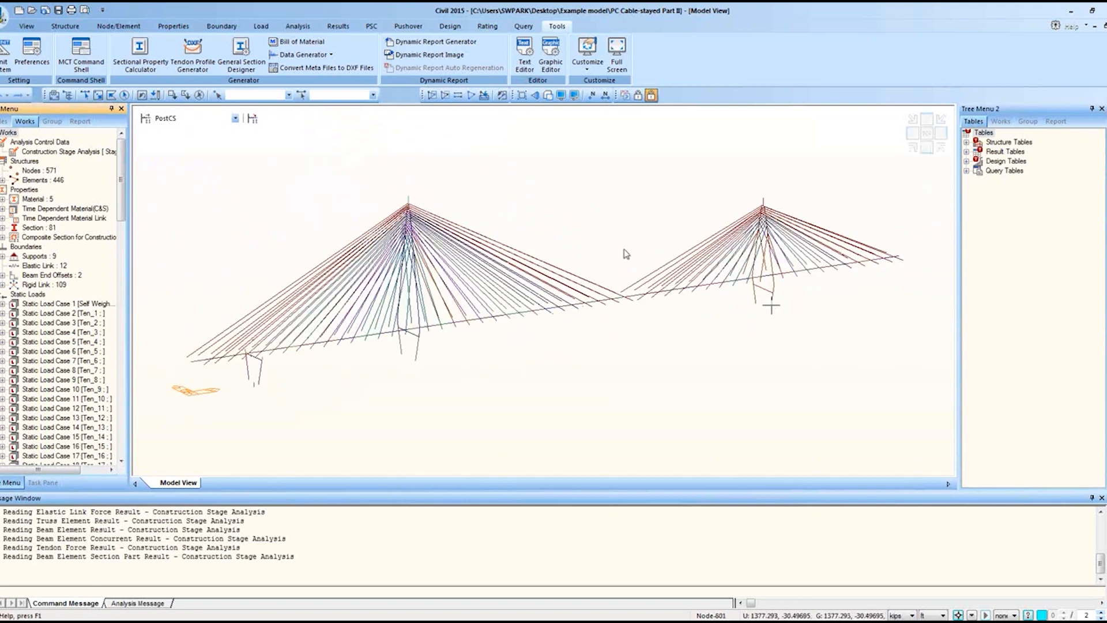
Examine the bridge from shifted and rotated viewpoints, ending with the whole model fitted to the view.
mouse_move(874, 237)
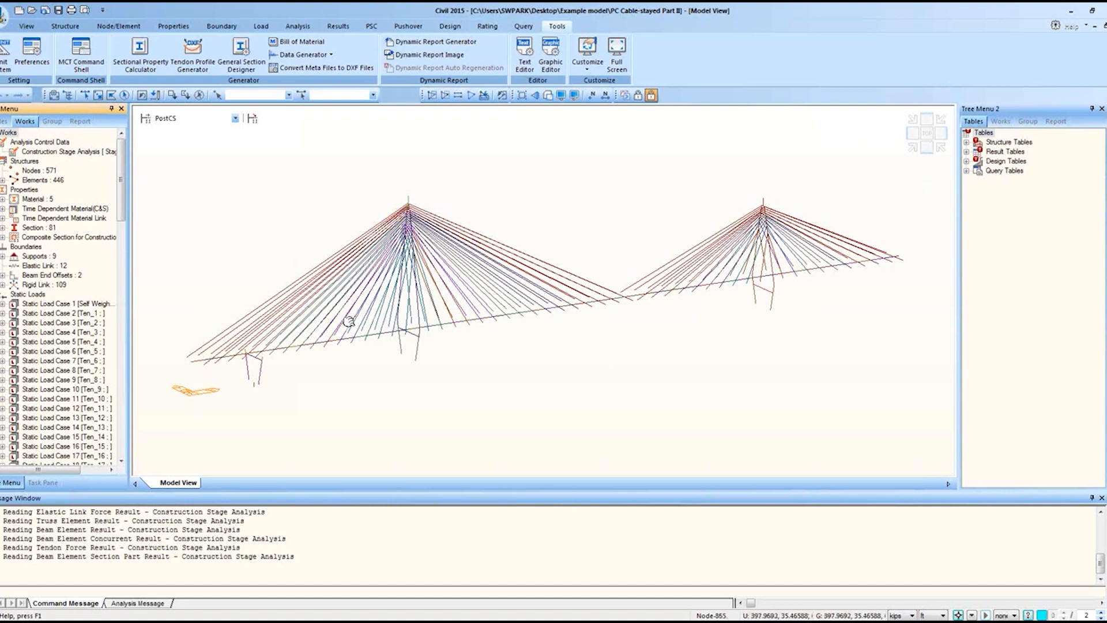
middle_click_drag(349, 321, 321, 329)
middle_click_drag(472, 326, 577, 297)
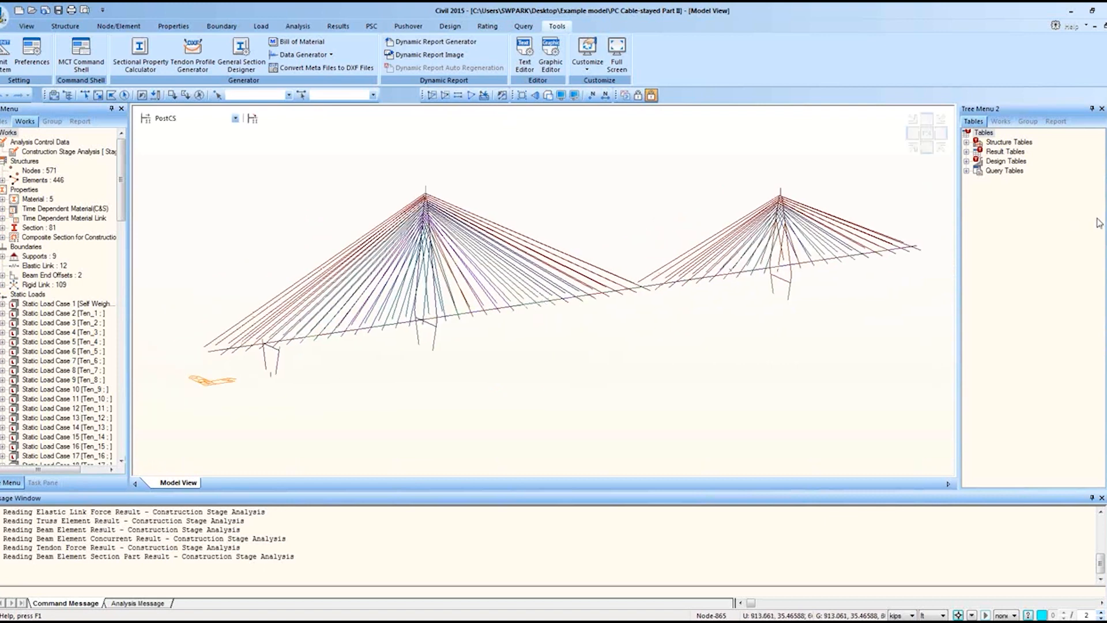
left_click_drag(598, 338, 597, 372)
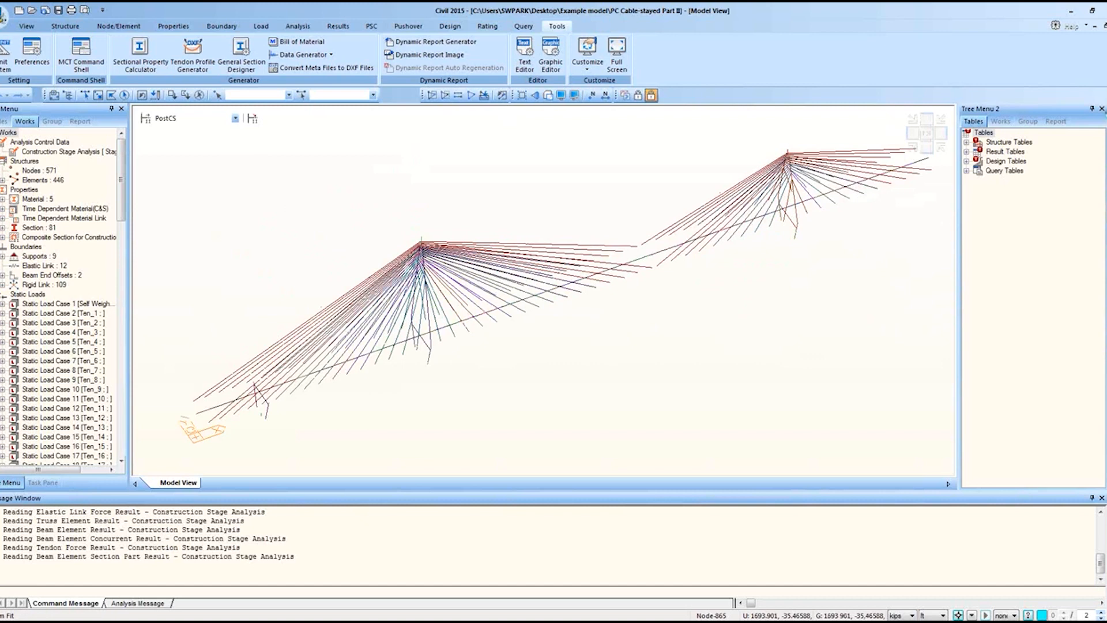
key("ctrl+f")
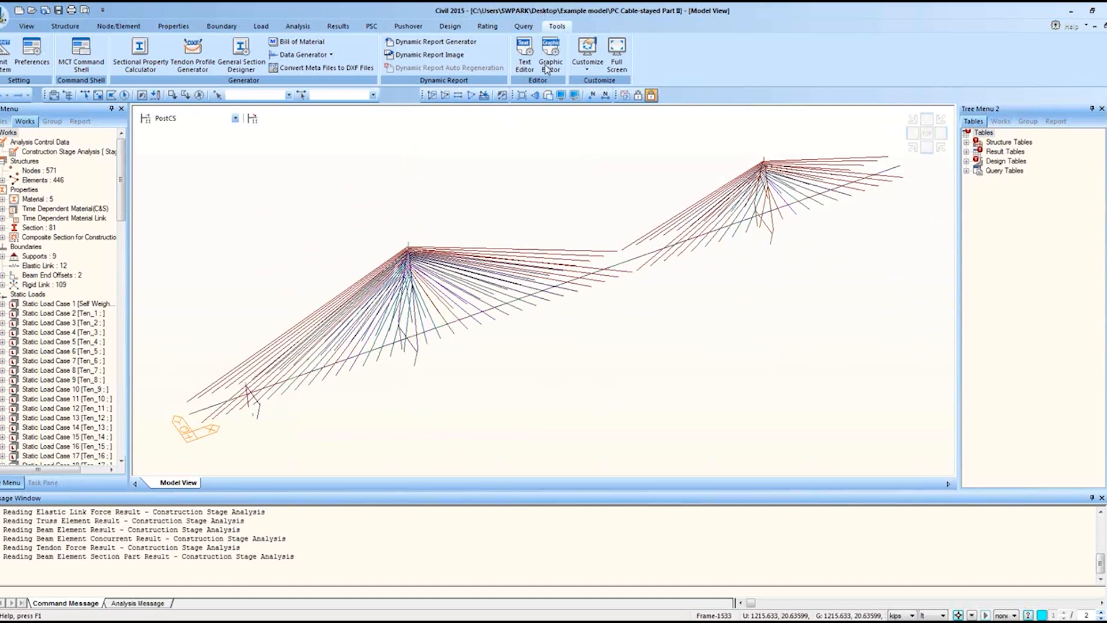
Turn on the node symbols for the bridge model in the Display settings, leaving node numbers and local axes off.
left_click(563, 97)
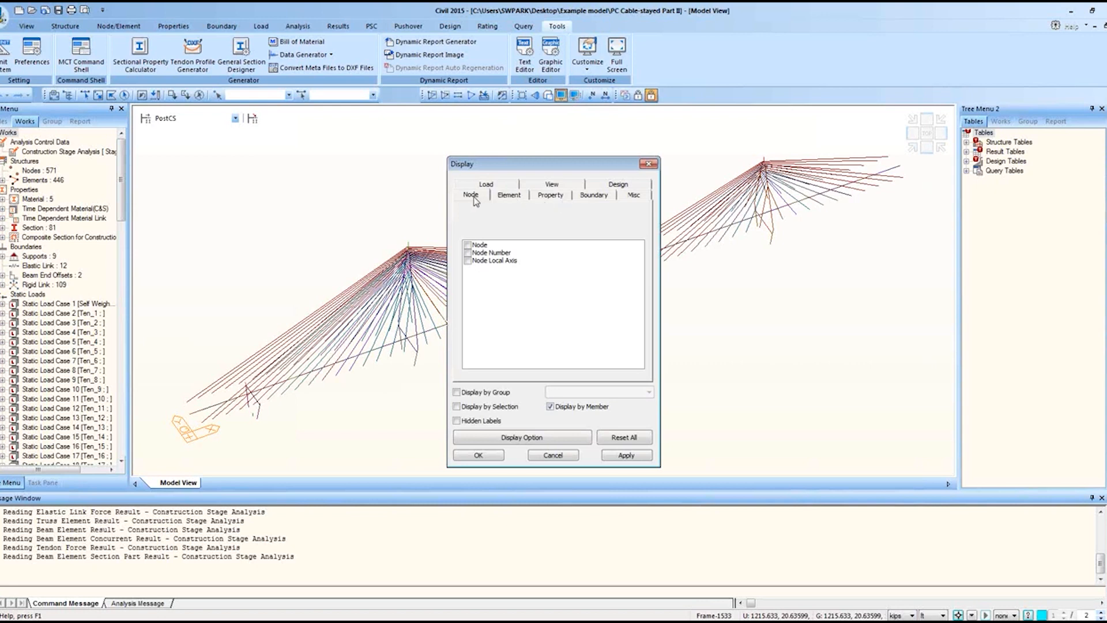
left_click_drag(518, 163, 835, 142)
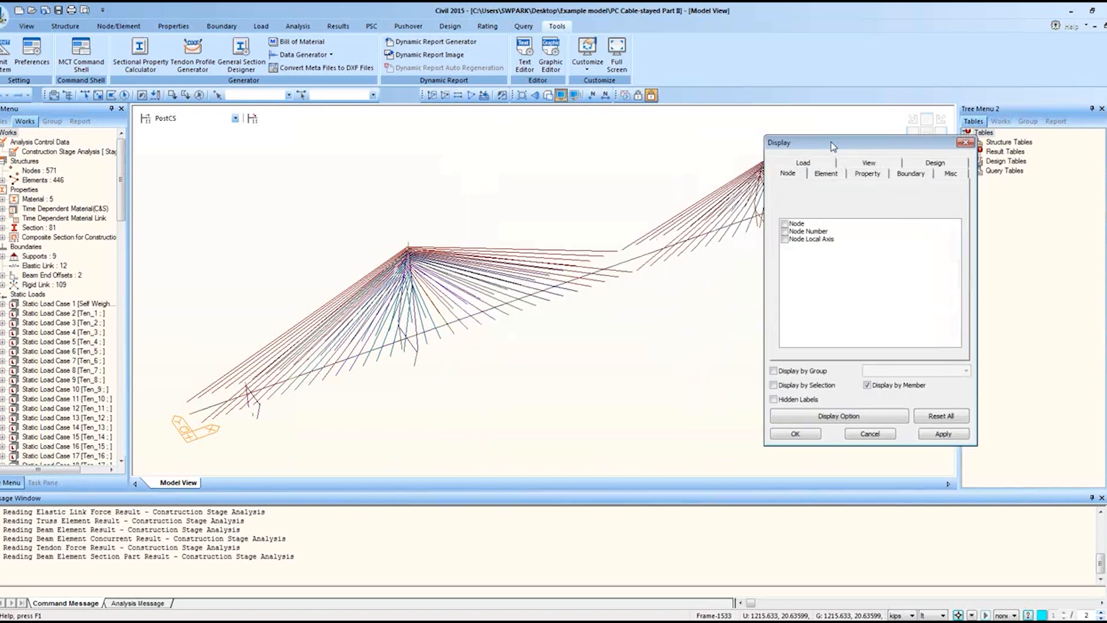
left_click(785, 224)
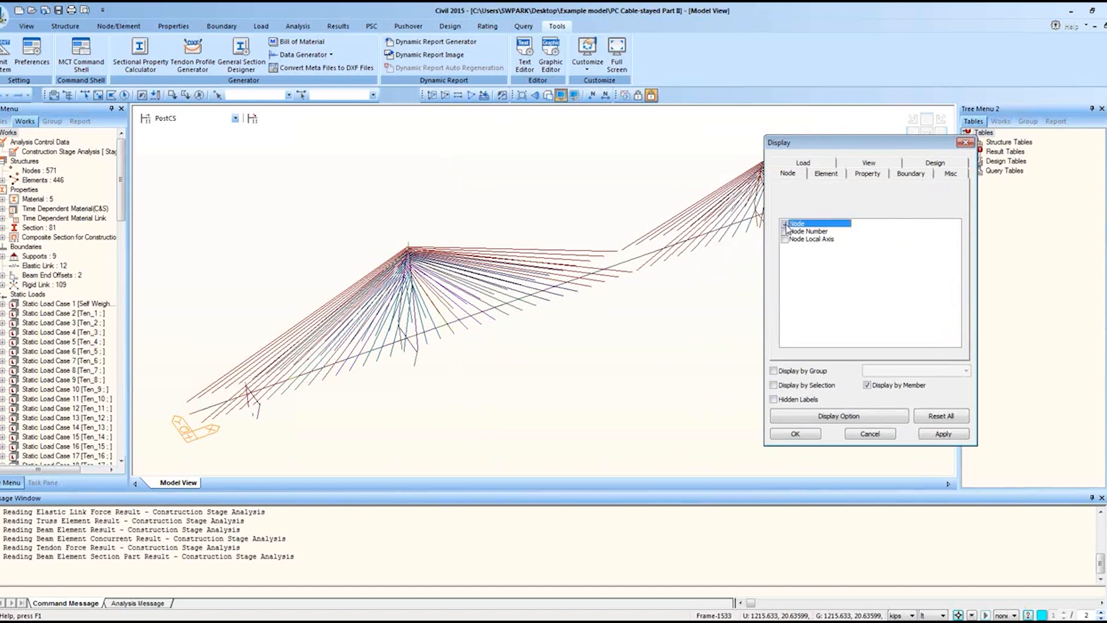
left_click(942, 434)
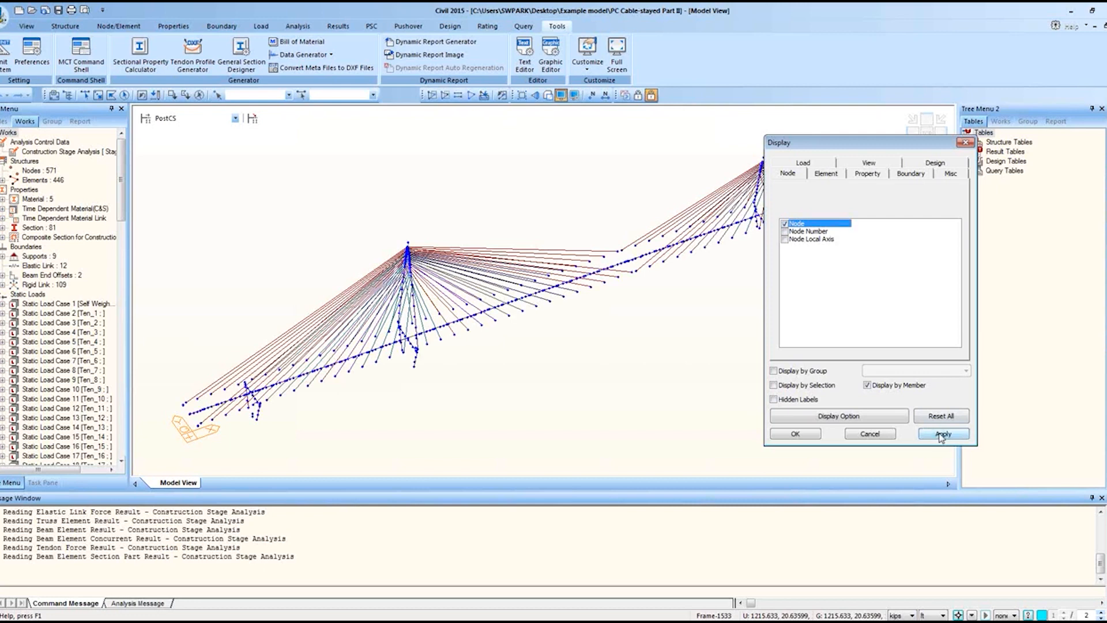
left_click(812, 436)
Shrink the displayed elements and examine the separations along the deck, pylons and cables at close and wide range.
mouse_move(572, 390)
middle_mouse_down("ctrl")
mouse_move(642, 357)
mouse_move(585, 378)
mouse_move(554, 367)
mouse_move(599, 363)
mouse_move(585, 379)
middle_mouse_up("ctrl")
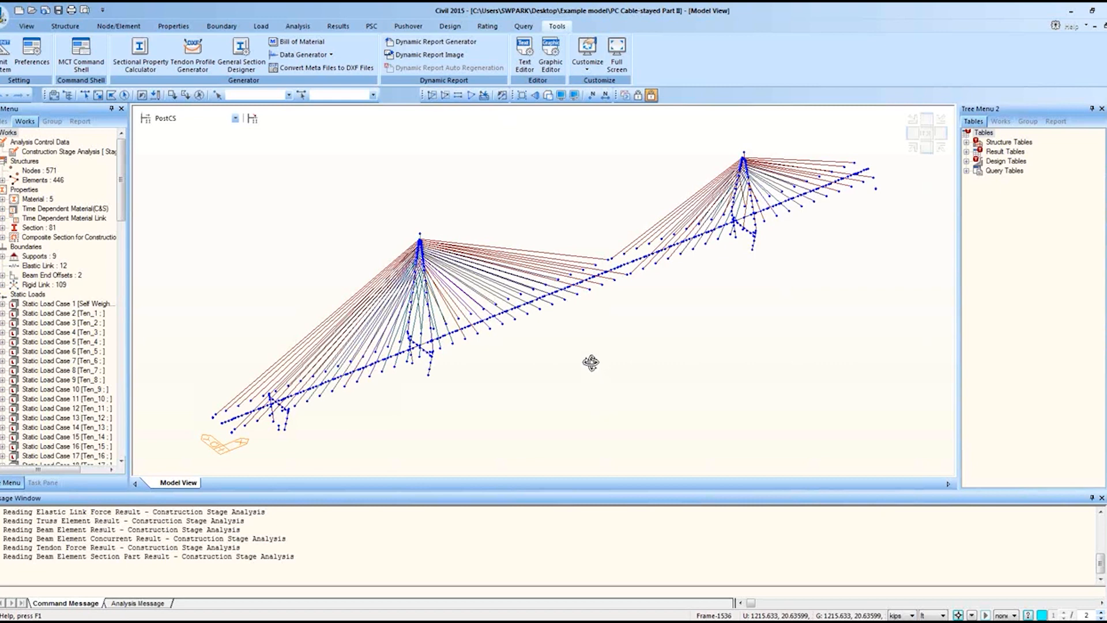
left_click(524, 99)
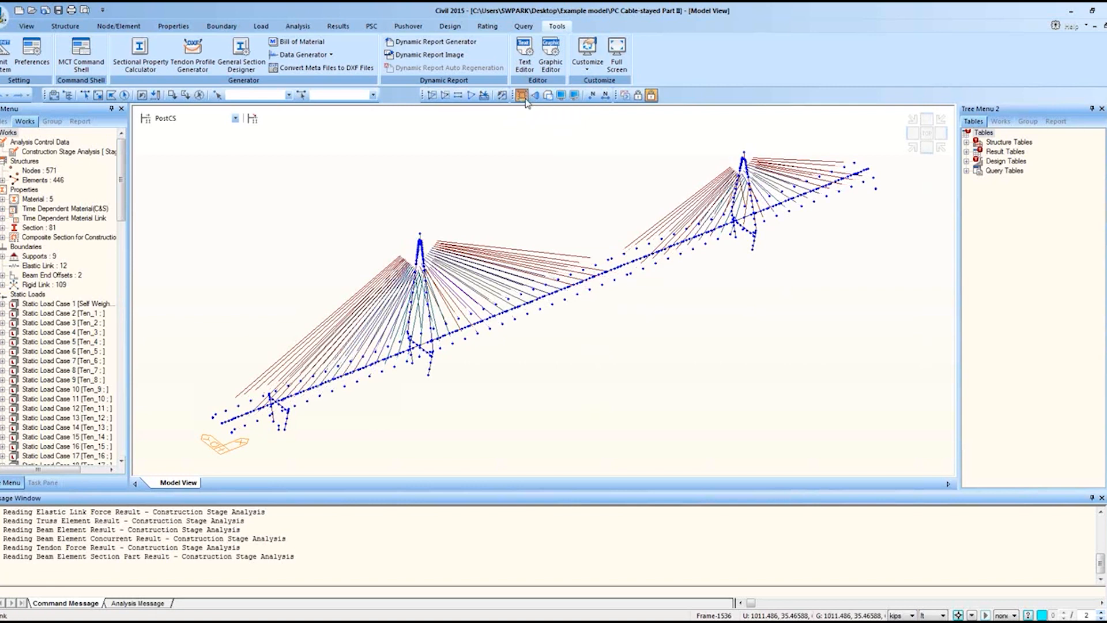
left_click_drag(583, 382, 421, 367)
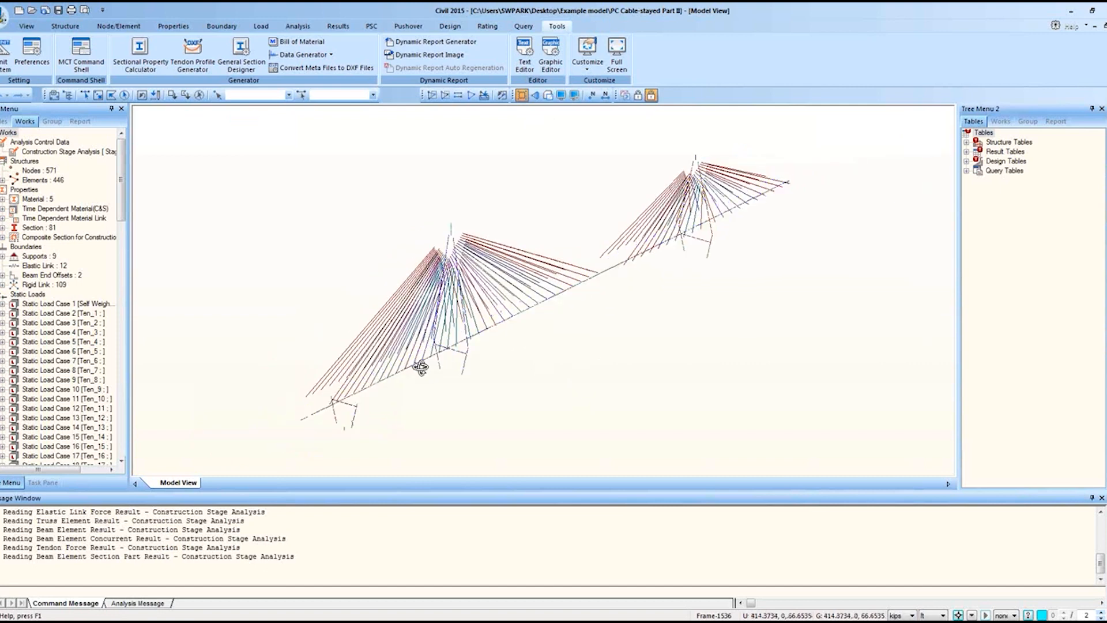
scroll(421, 367, "up", 5)
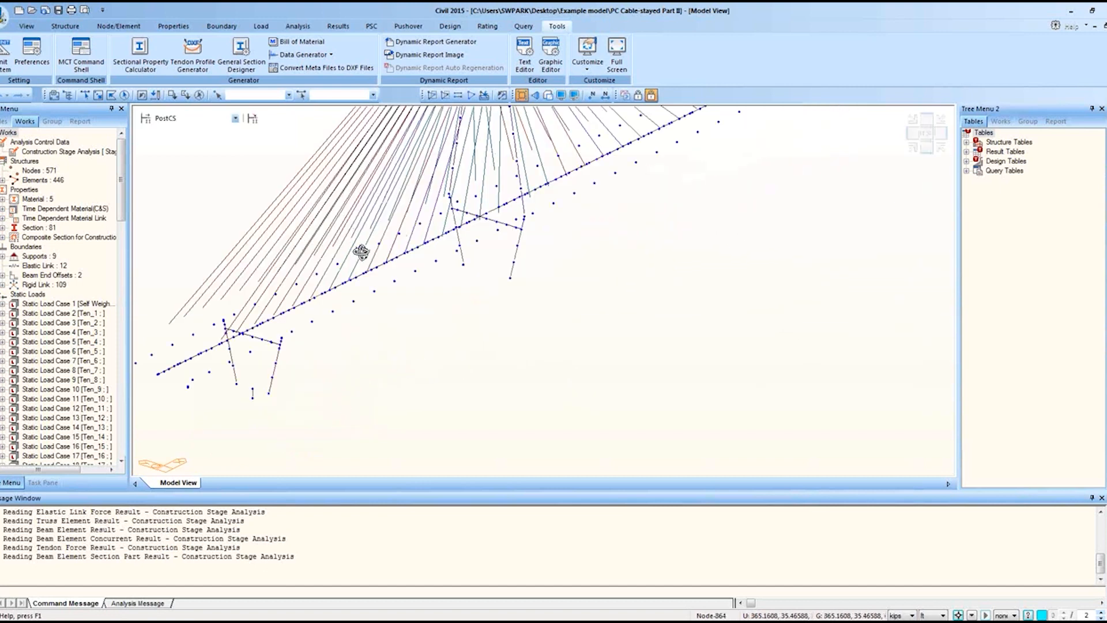
scroll(383, 265, "up", 5)
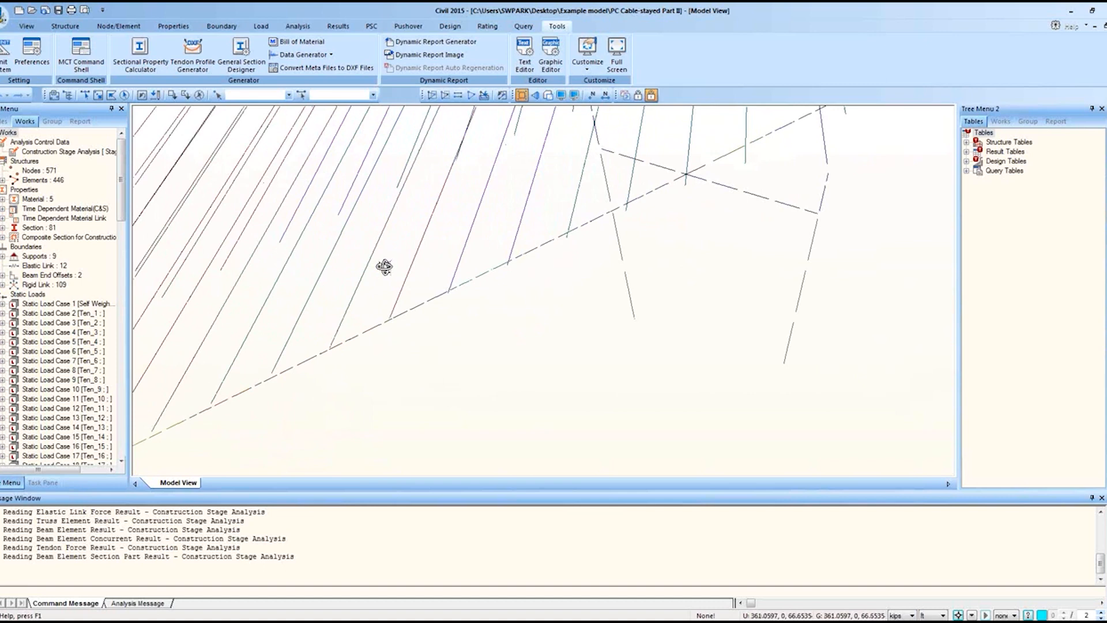
left_click_drag(754, 336, 743, 339)
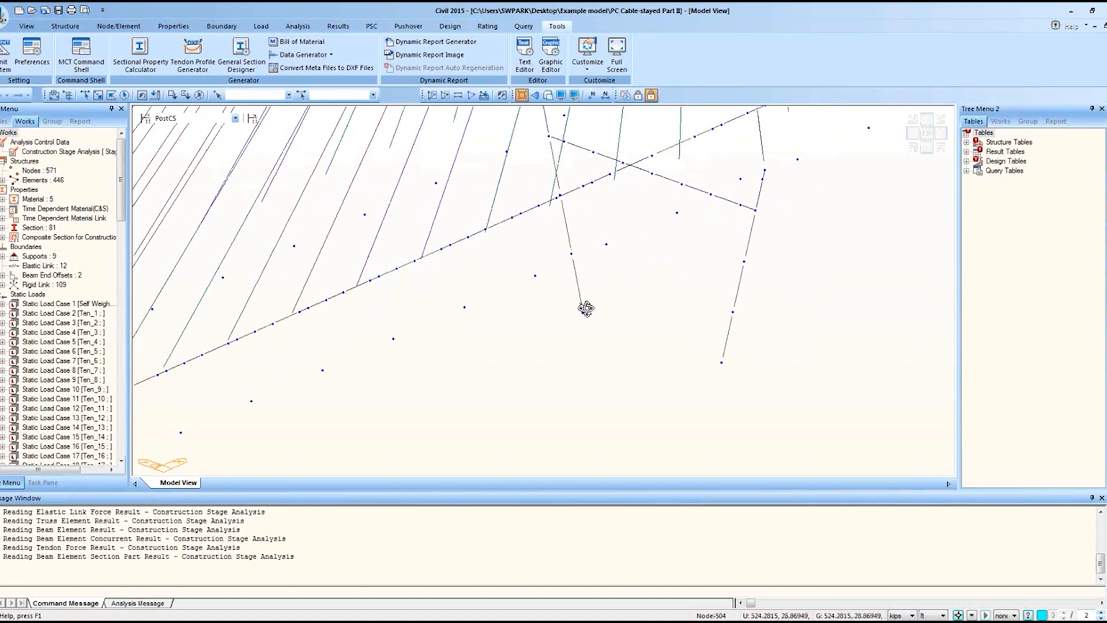
left_click_drag(557, 205, 534, 257)
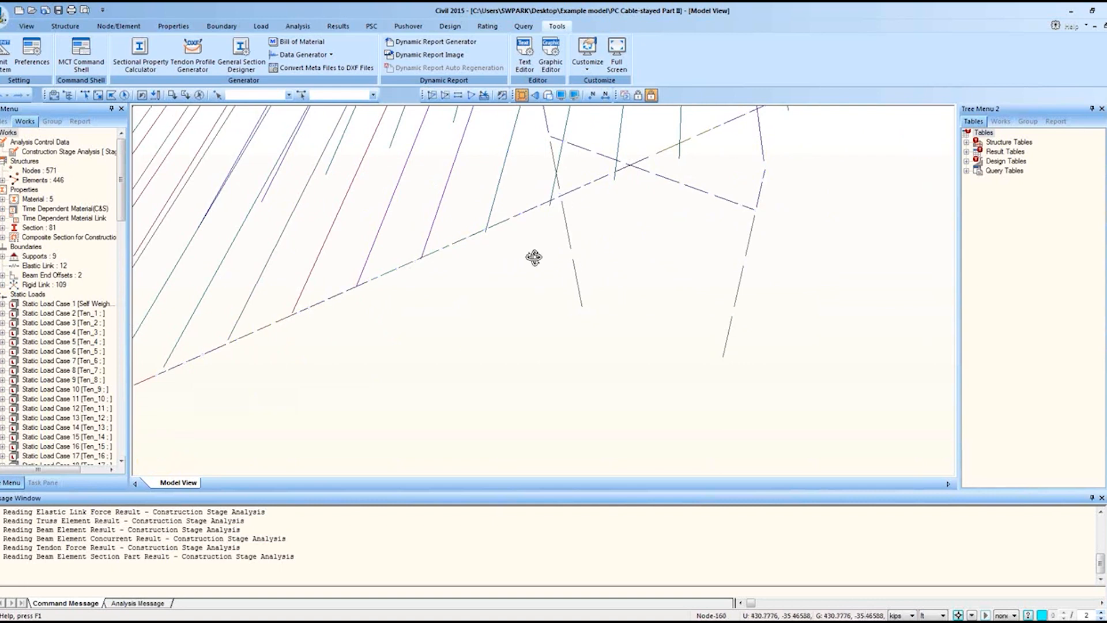
scroll(534, 257, "down", 8)
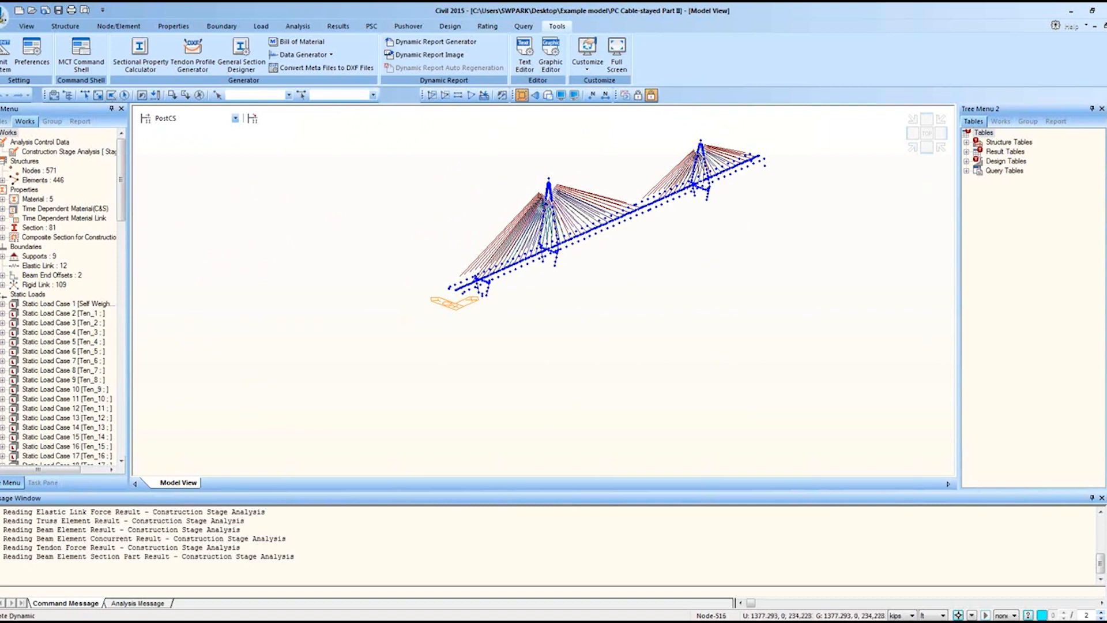
scroll(572, 216, "up", 4)
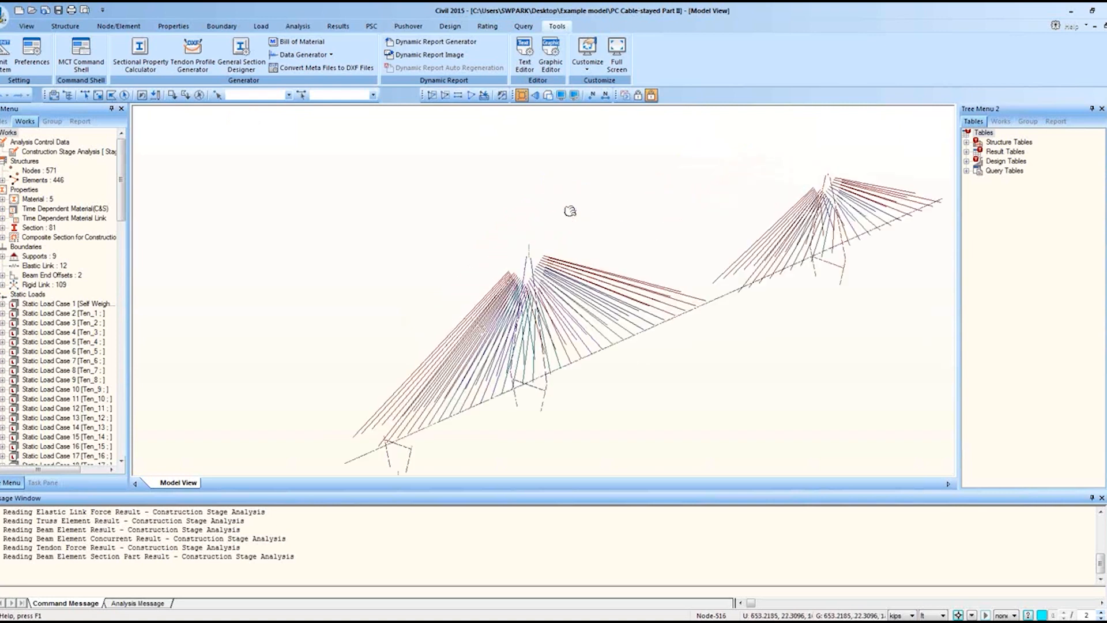
middle_click_drag(664, 285, 659, 275, "ctrl")
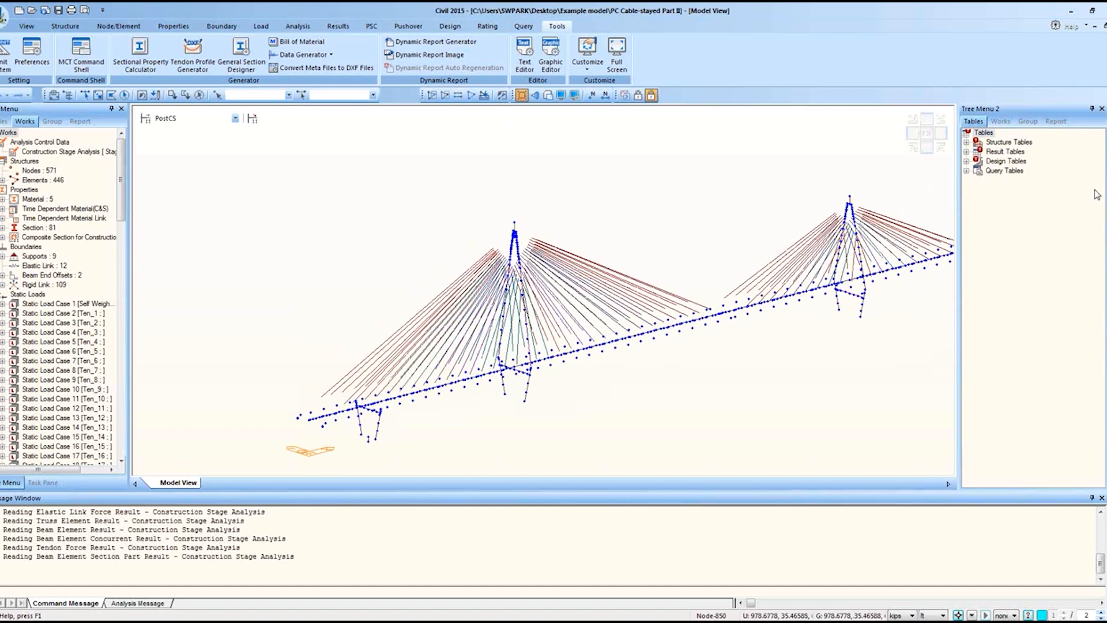
Select the outermost cable of the near pylon, element 1501, and activate only that element.
left_click(85, 96)
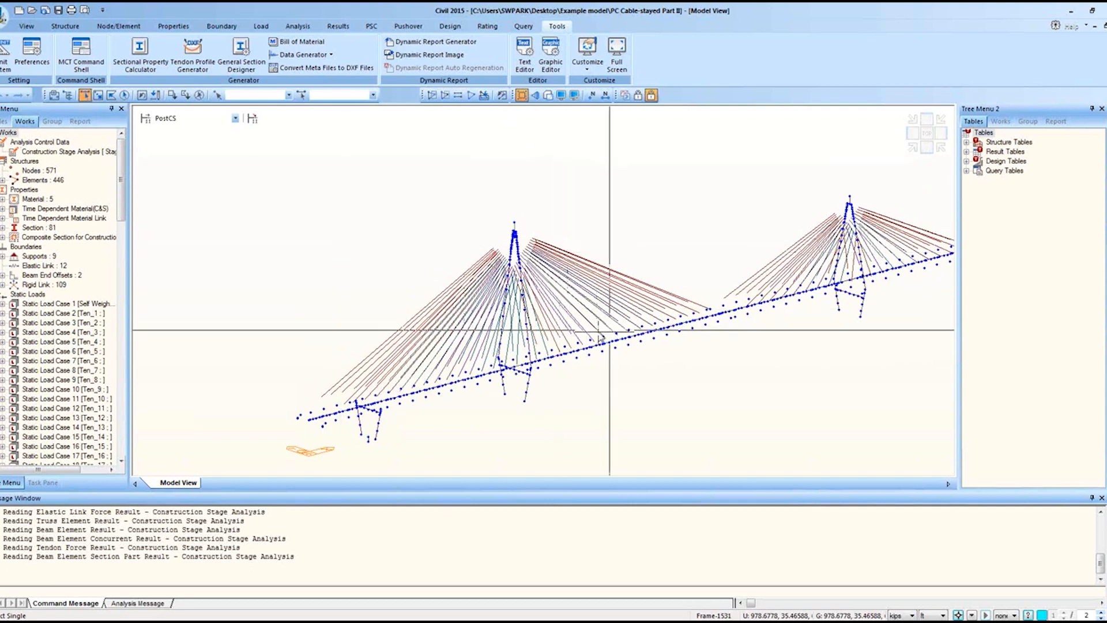
left_click(353, 376)
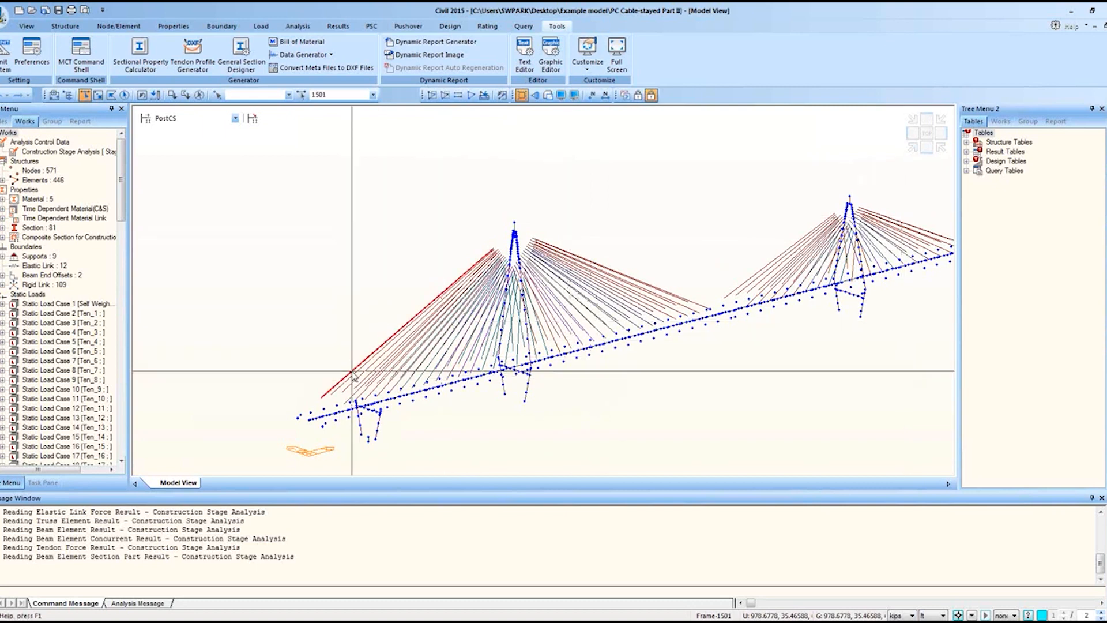
mouse_move(353, 375)
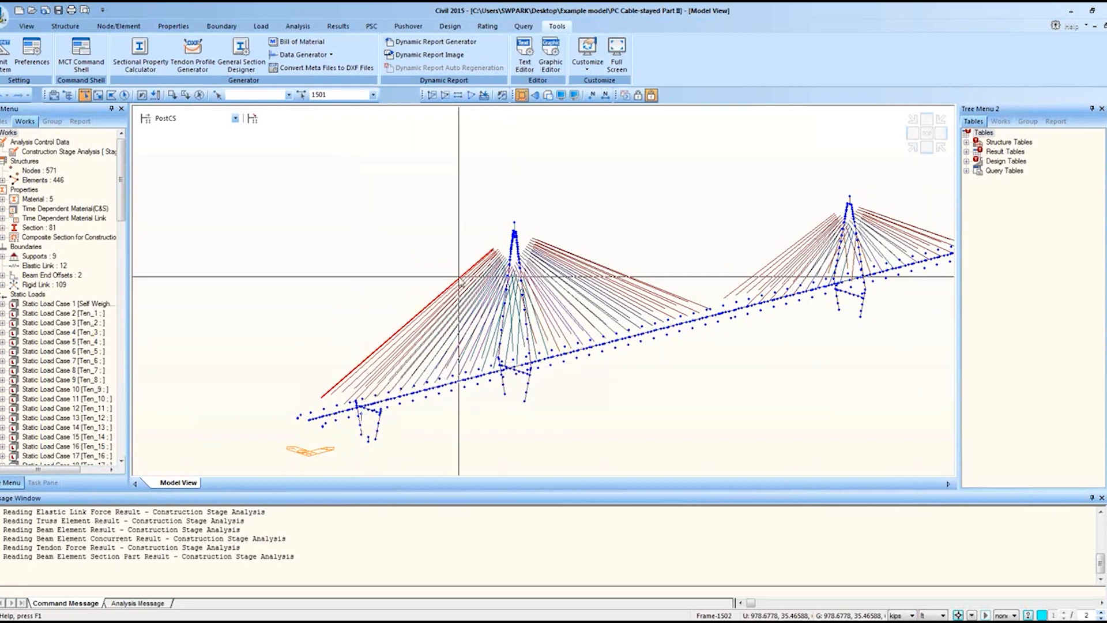
left_click(430, 96)
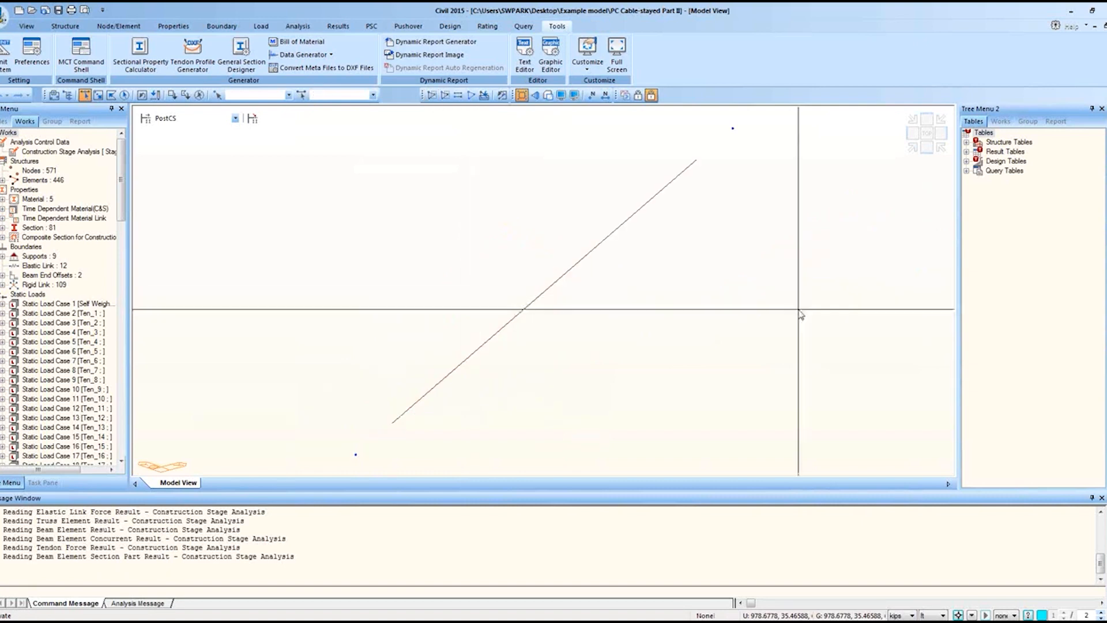
Display the node numbers and the element number of the isolated cable, keeping the cable and both end nodes in view.
left_click(593, 96)
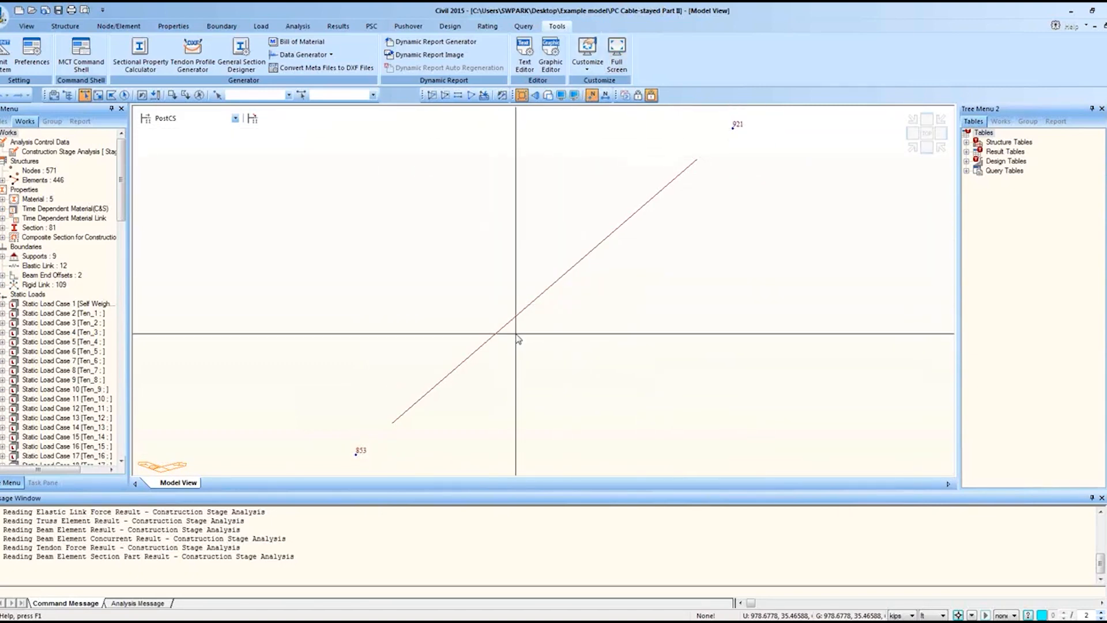
left_click(605, 98)
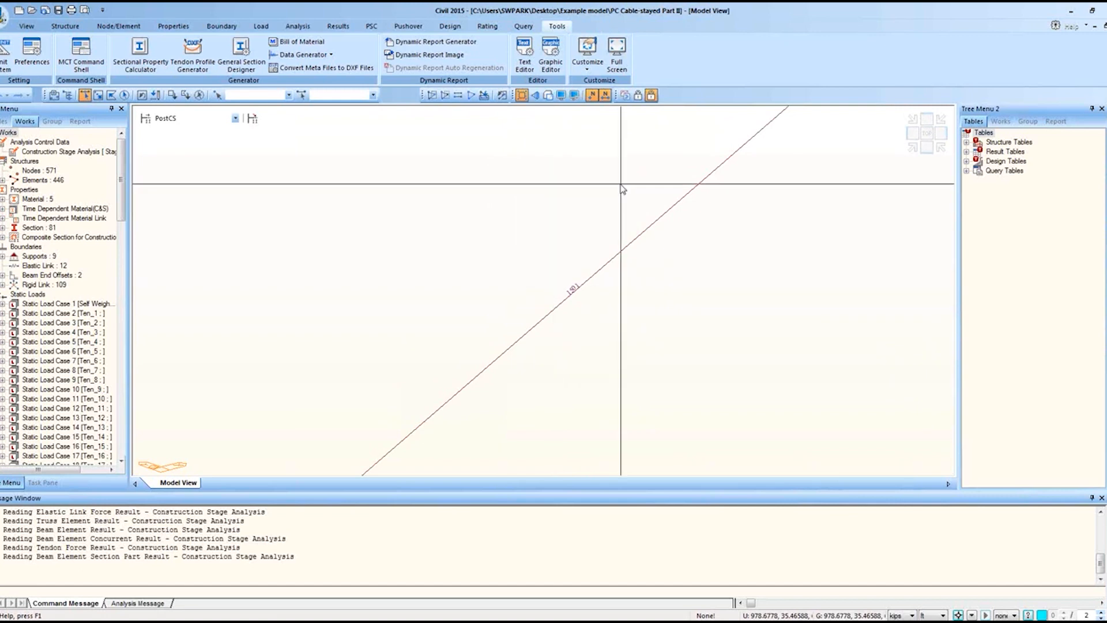
scroll(571, 229, "down", 4)
scroll(571, 229, "down", 2)
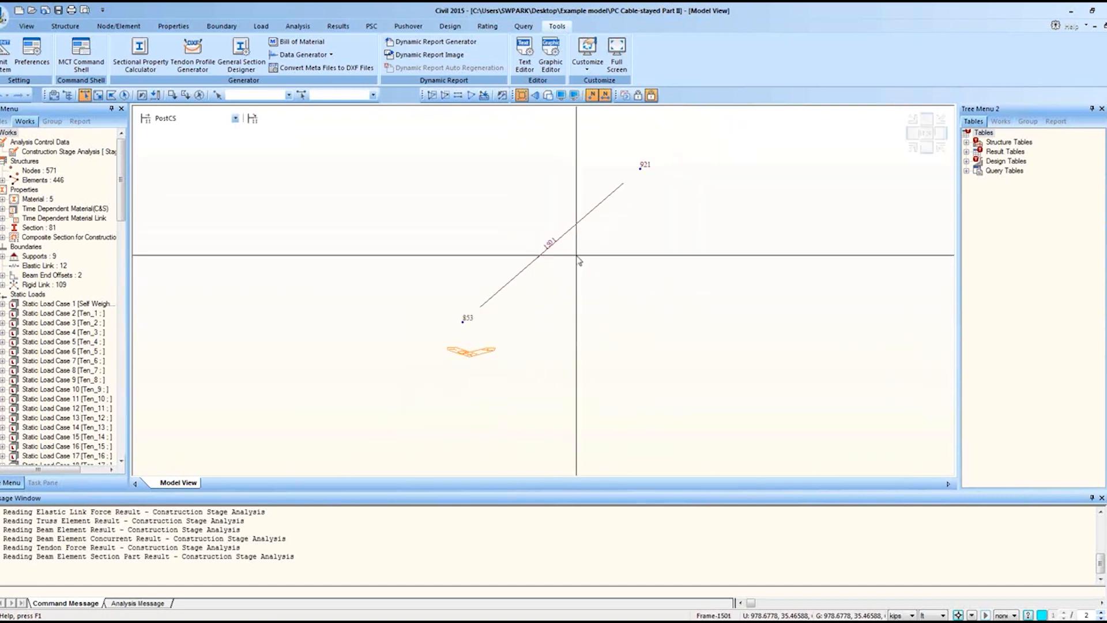
mouse_move(578, 260)
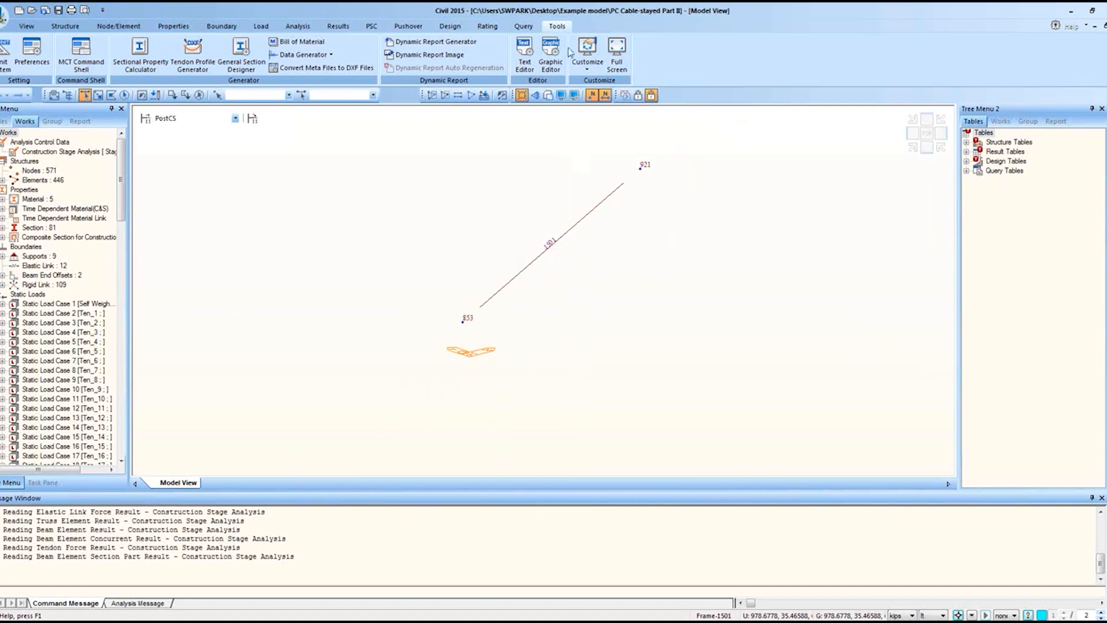
Reactivate the whole bridge without node and element numbers and show it in the Hidden rendering.
left_click(471, 96)
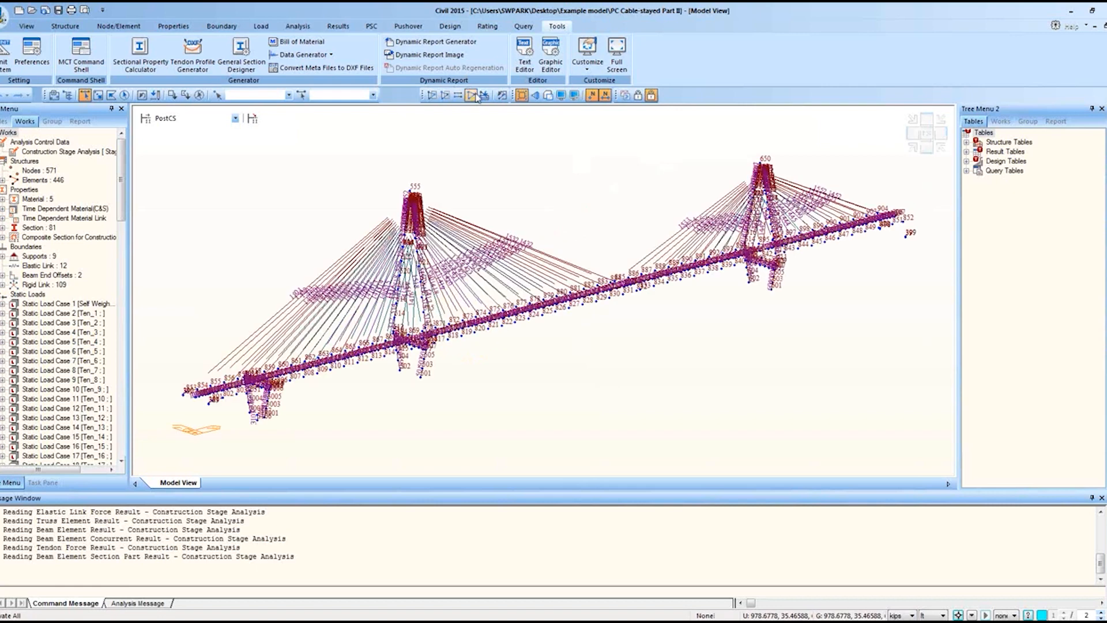
left_click(605, 96)
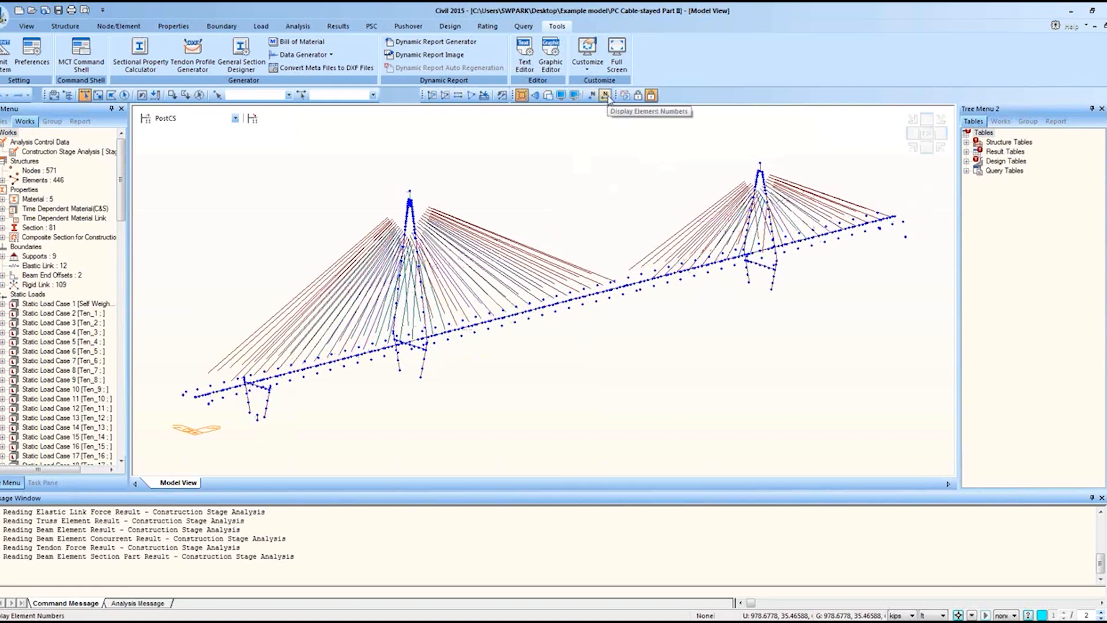
left_click(547, 95)
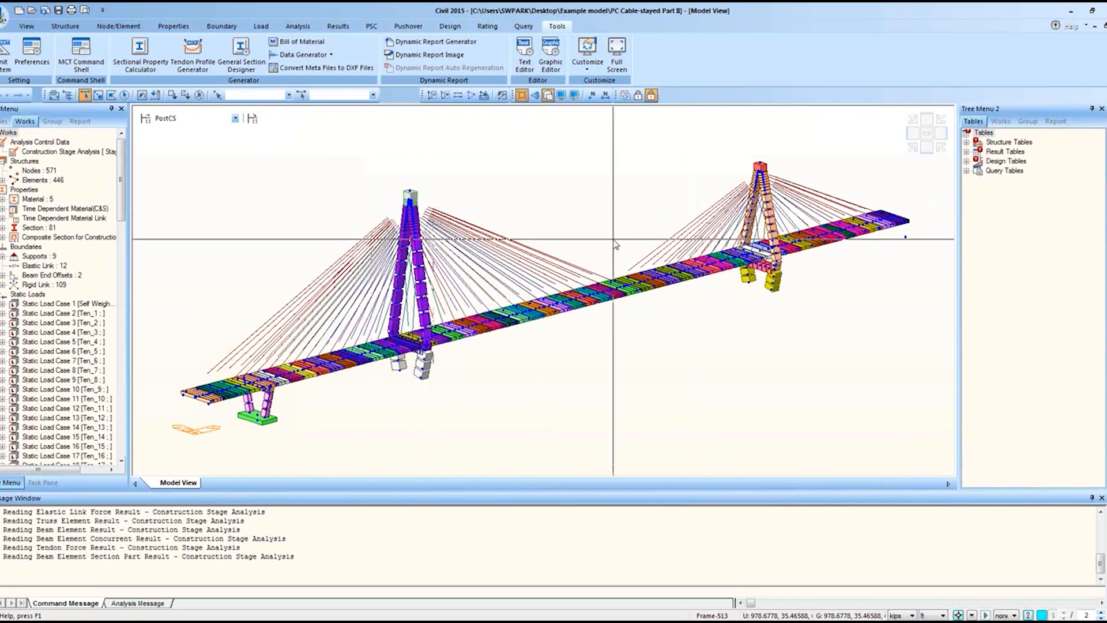
Recolor the bridge elements in the Display Option draw settings, applying Random Color by Section / Thickness repeatedly for different color sets.
left_click(27, 26)
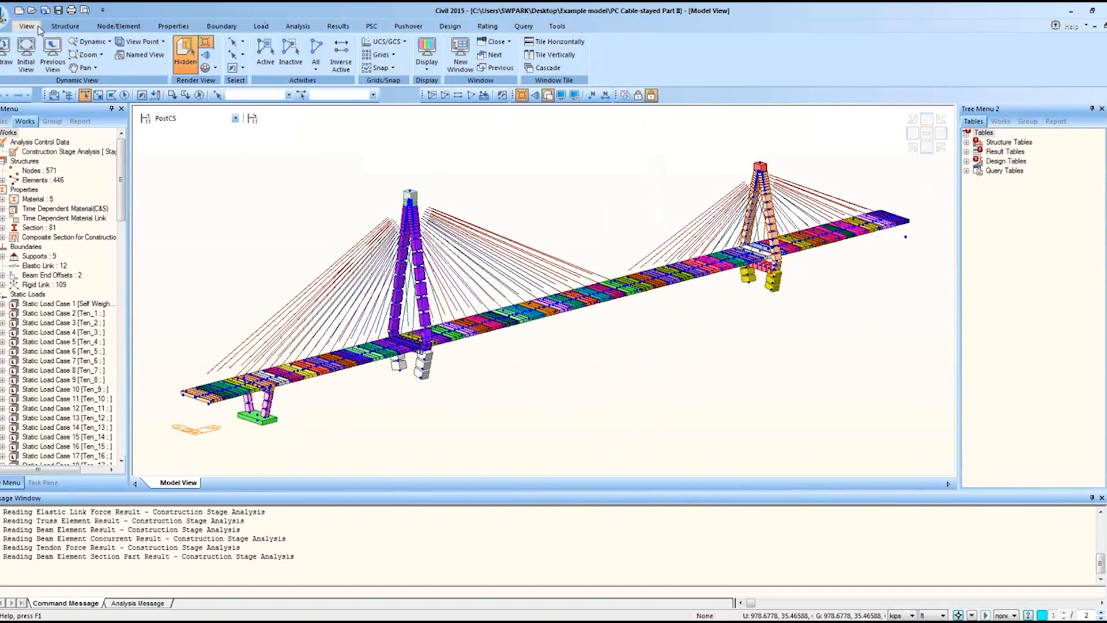
left_click(427, 68)
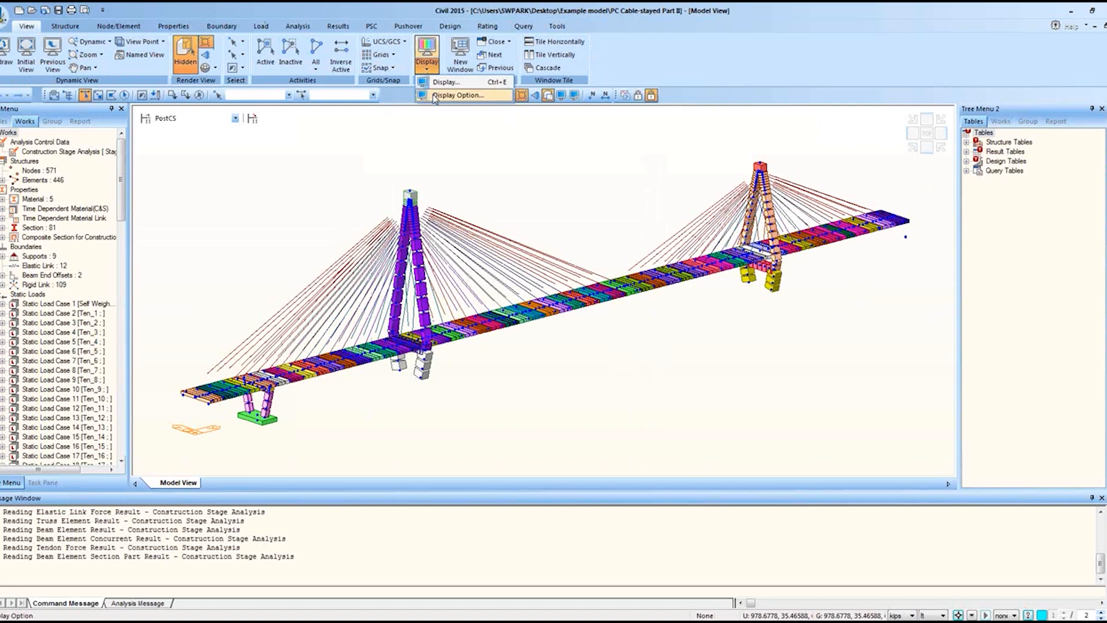
left_click(456, 95)
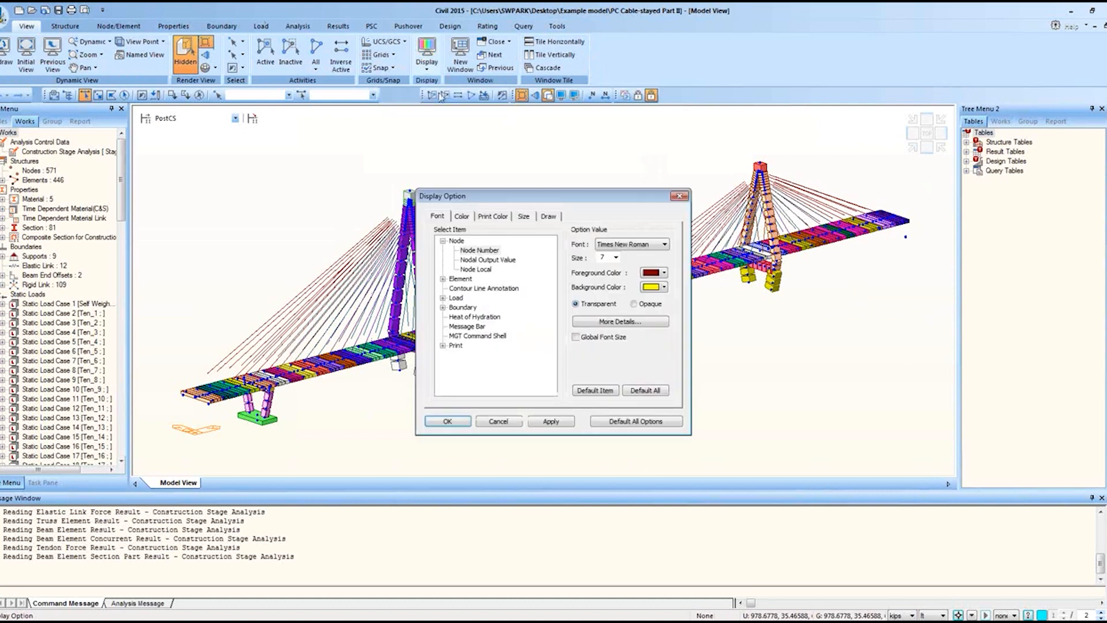
left_click(548, 216)
mouse_move(573, 194)
left_mouse_down()
mouse_move(730, 174)
mouse_move(847, 191)
mouse_move(855, 224)
left_mouse_up()
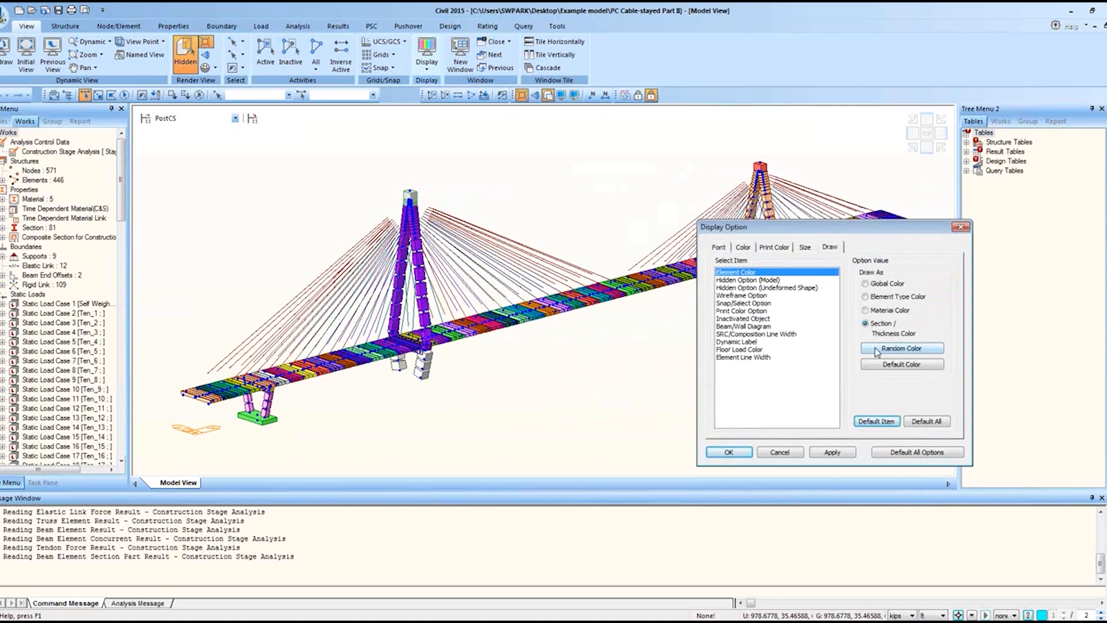
left_click(832, 452)
left_click(887, 350)
left_click(830, 452)
left_click(881, 351)
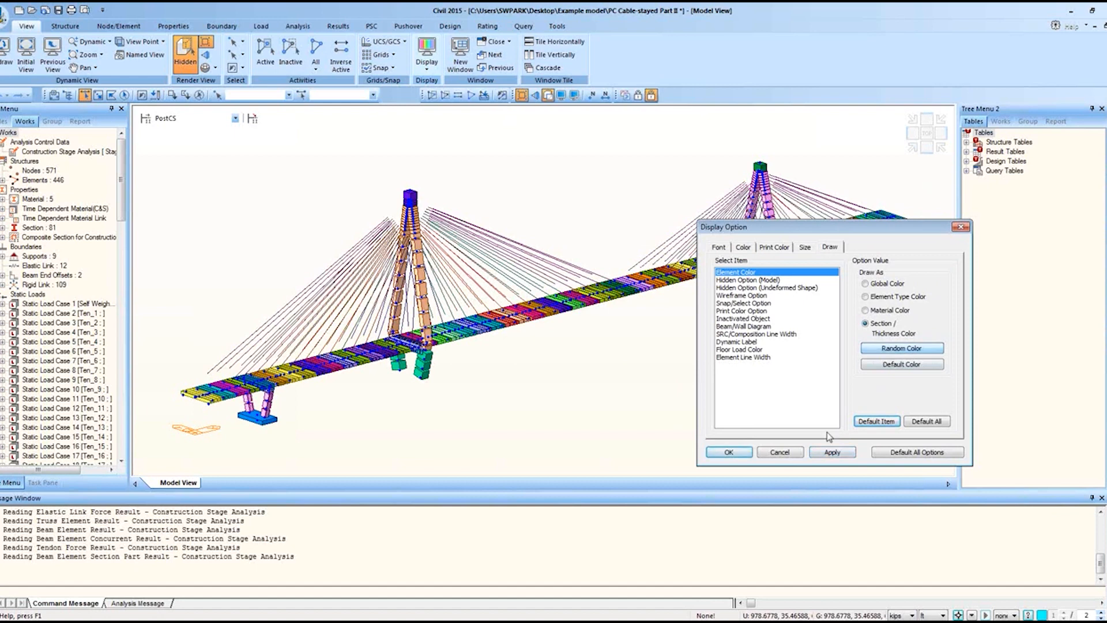
left_click(826, 452)
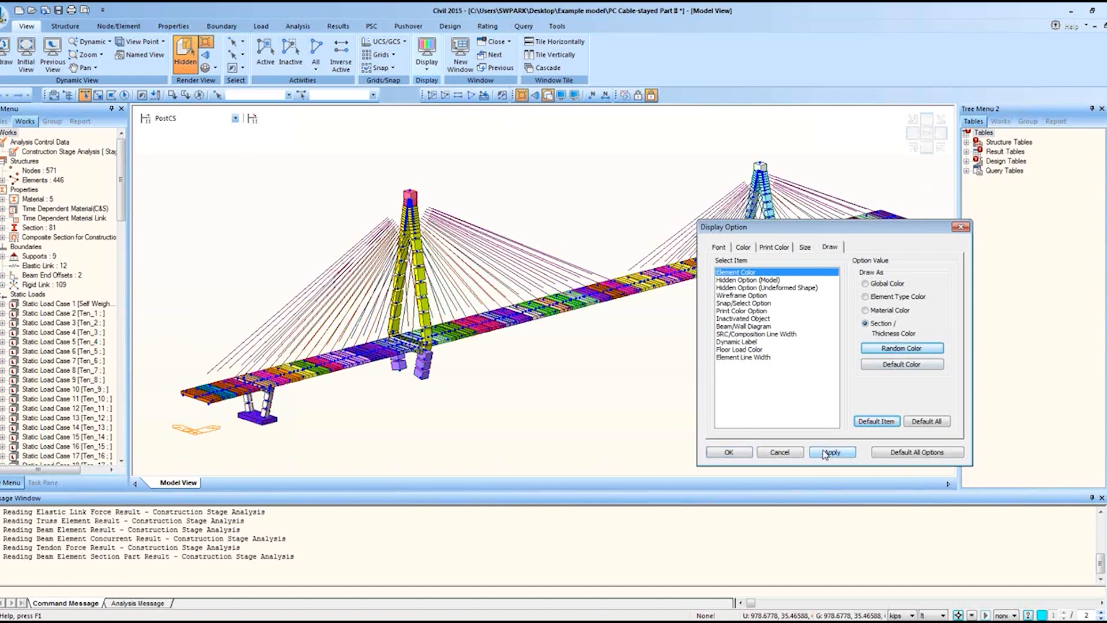
Leave the Display Option settings and close the PC Cable-stayed Part II project without saving its changes.
left_click(778, 452)
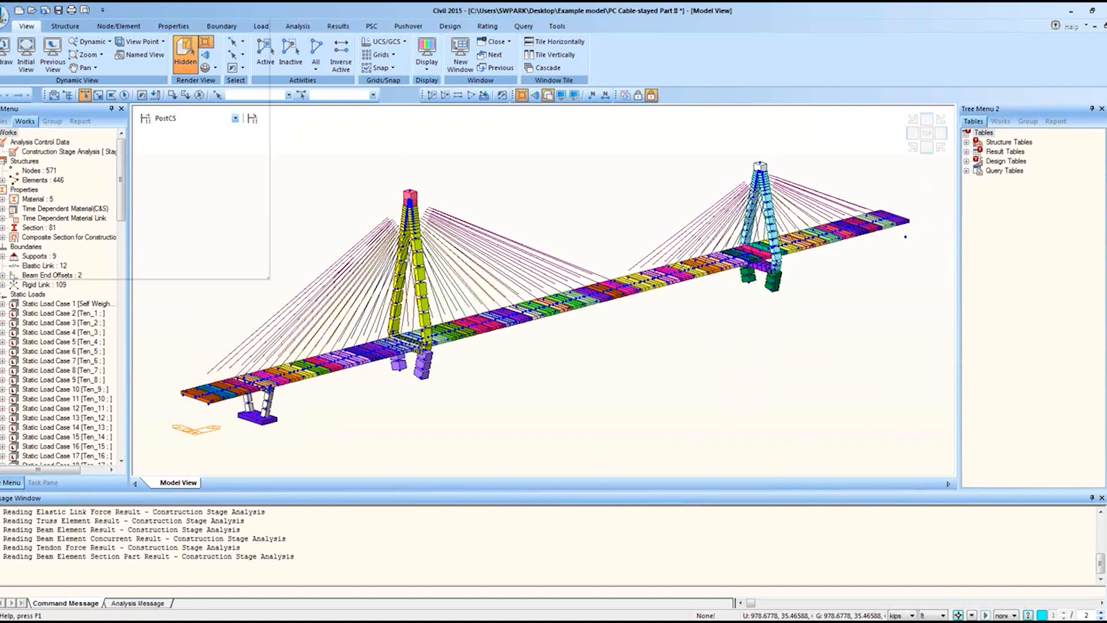
left_click(11, 7)
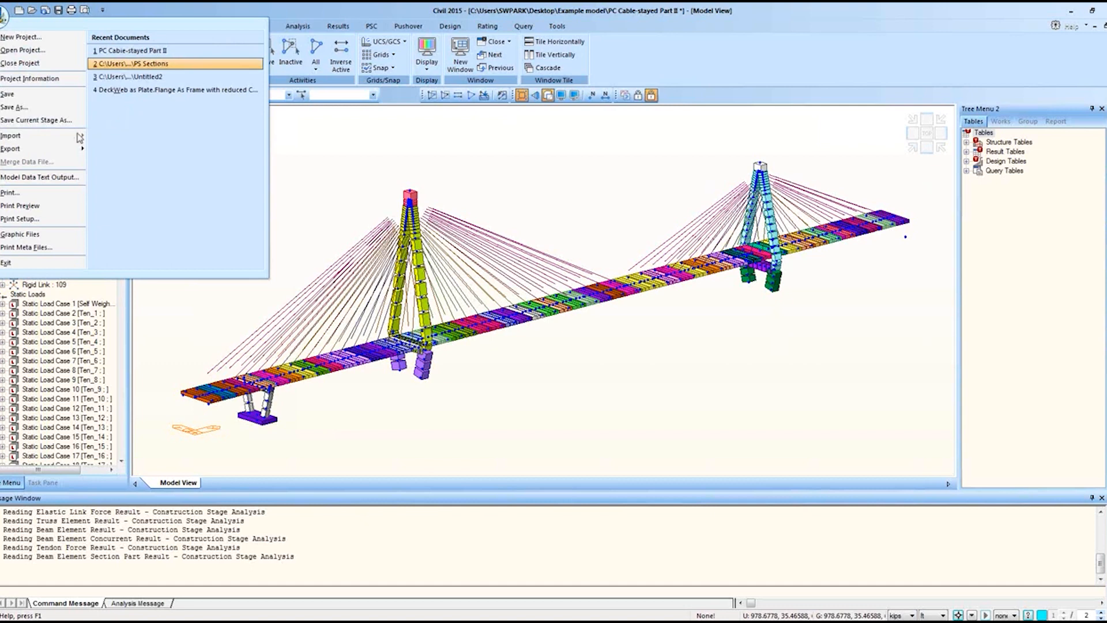
mouse_move(69, 141)
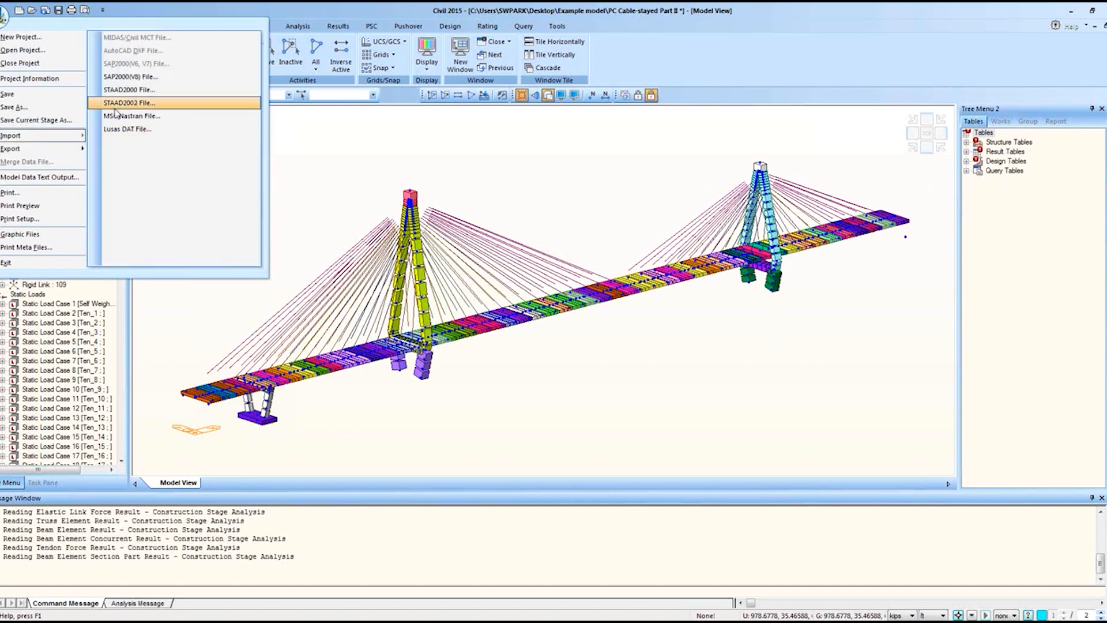
left_click(140, 7)
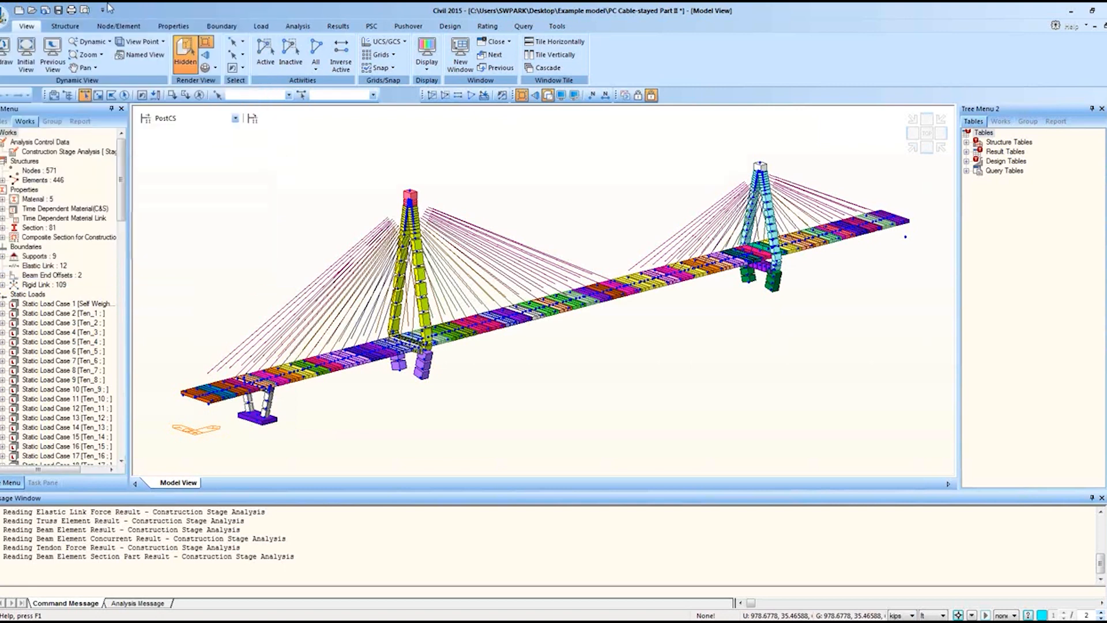
left_click(5, 15)
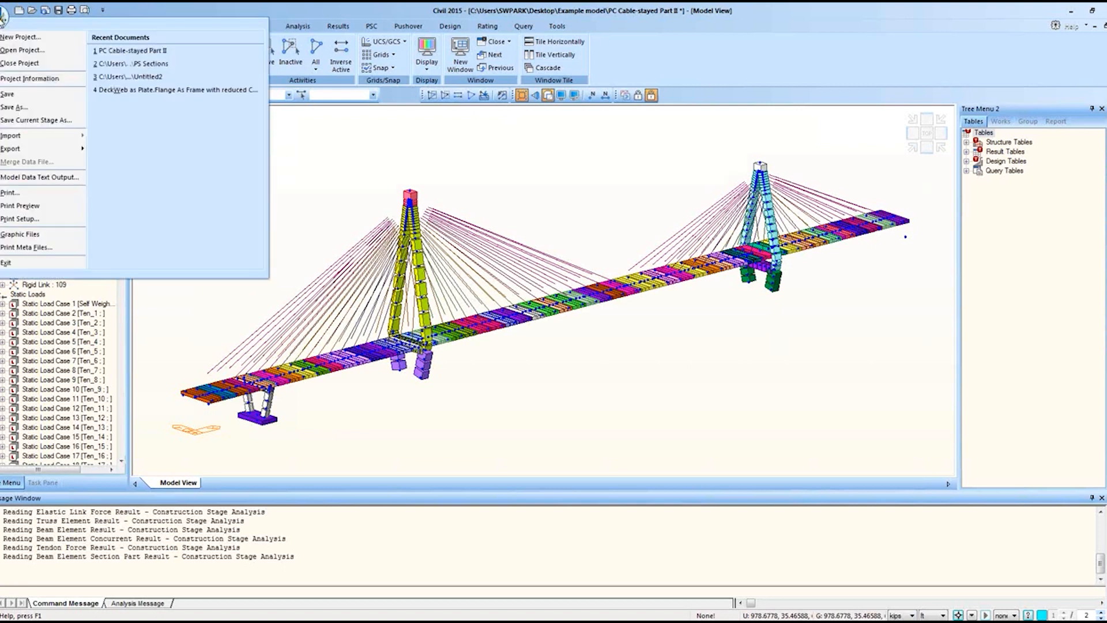
left_click(42, 68)
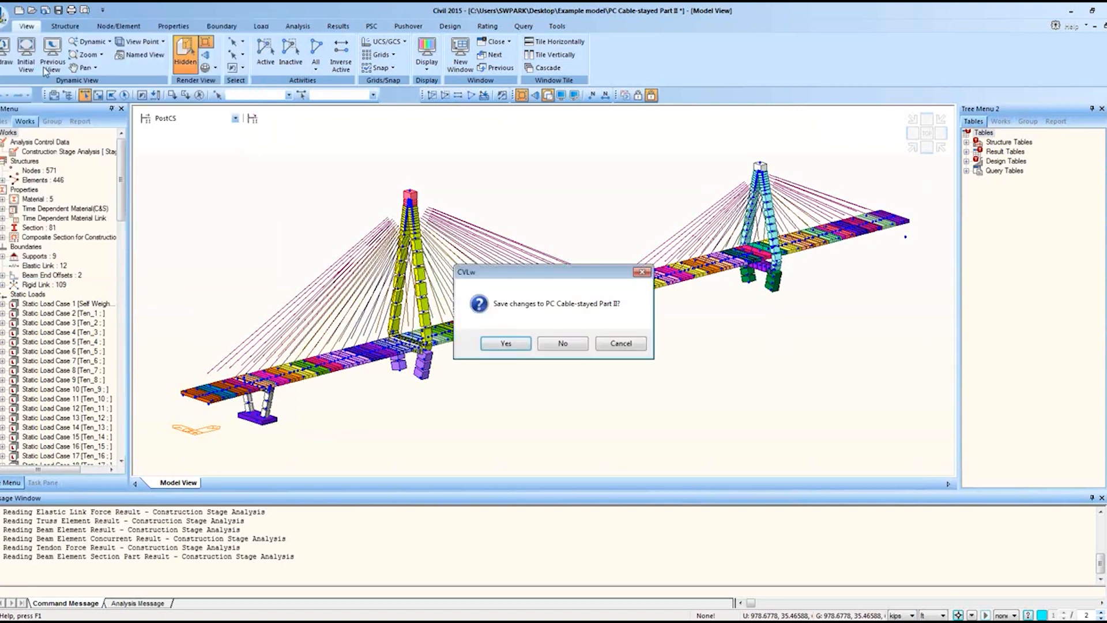
left_click(555, 346)
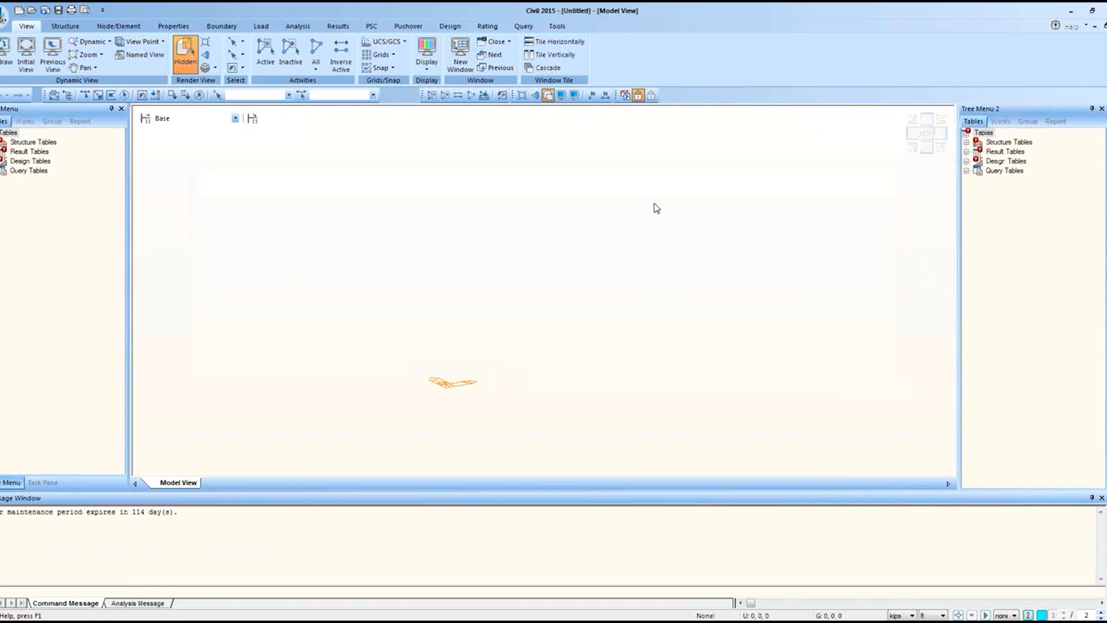
Start an AutoCAD DXF import and load the layered Curved Tub Girder Prestressed Bridge drawing from the DXF(Import) folder.
left_click(4, 14)
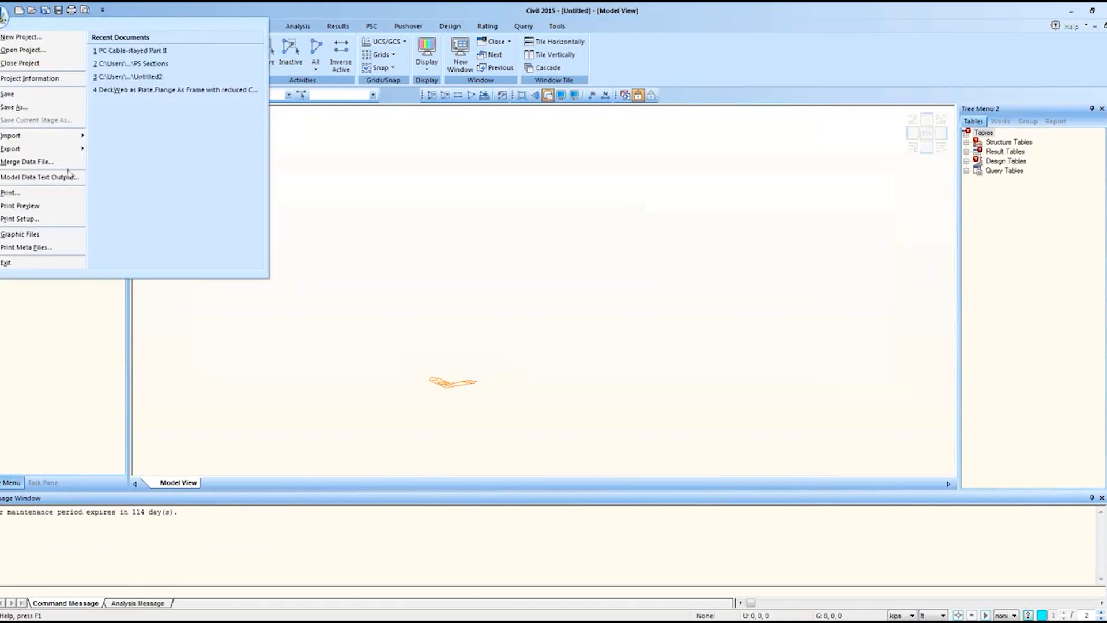
mouse_move(52, 136)
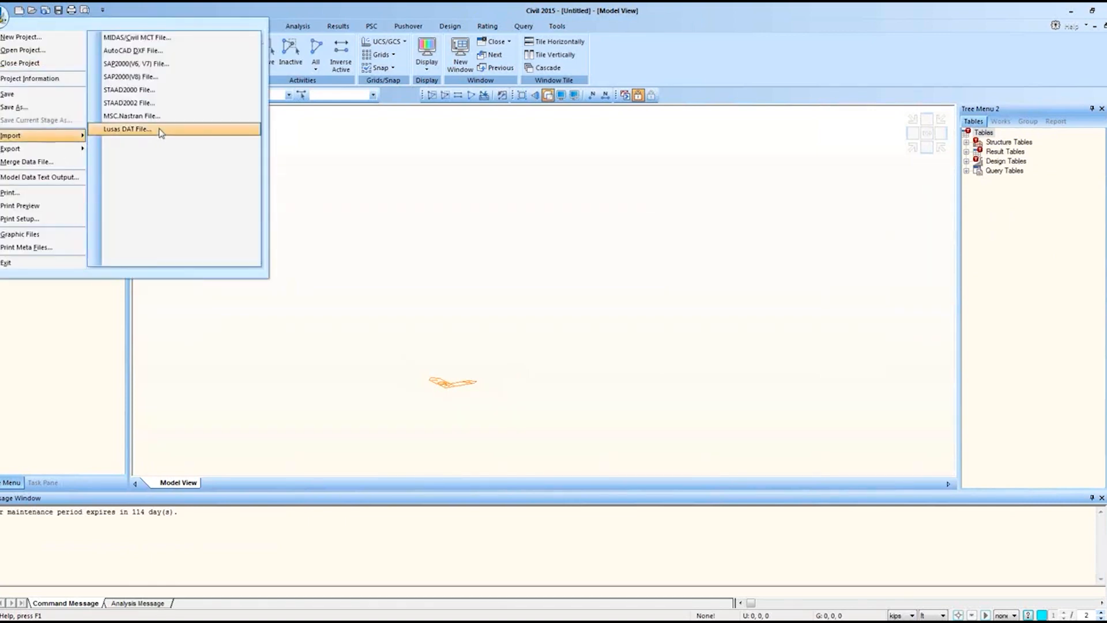
left_click(160, 56)
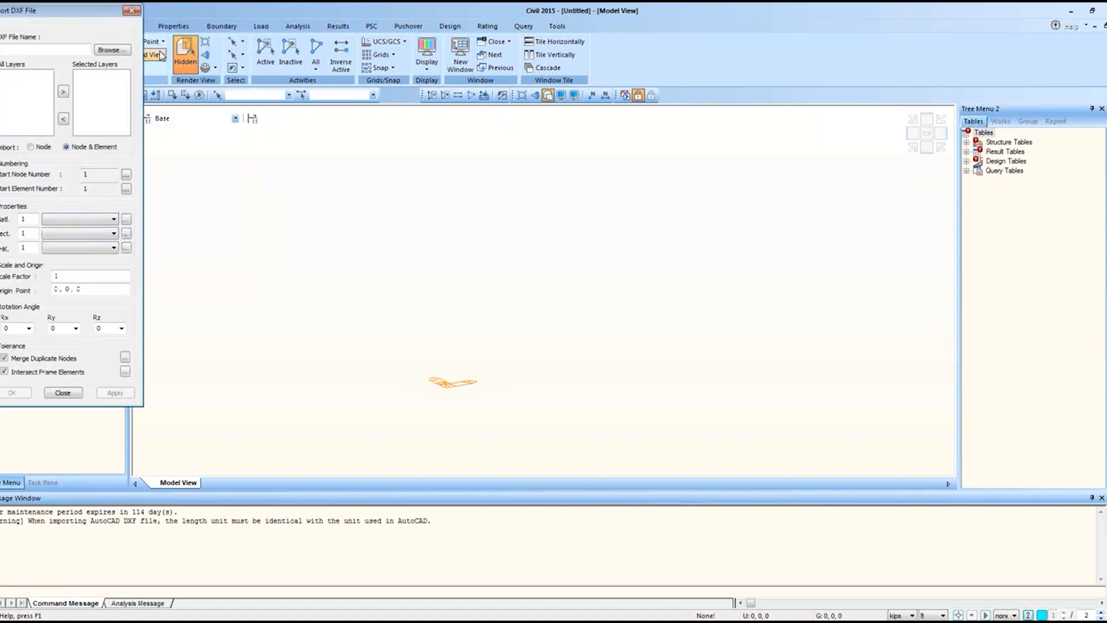
left_click_drag(109, 8, 152, 90)
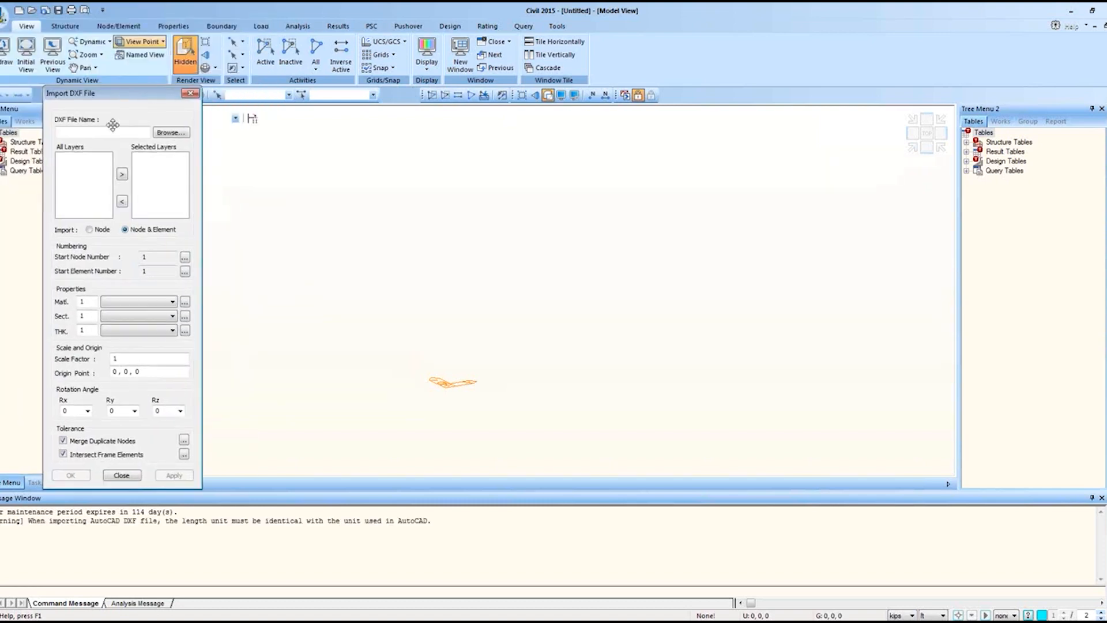
left_click(170, 132)
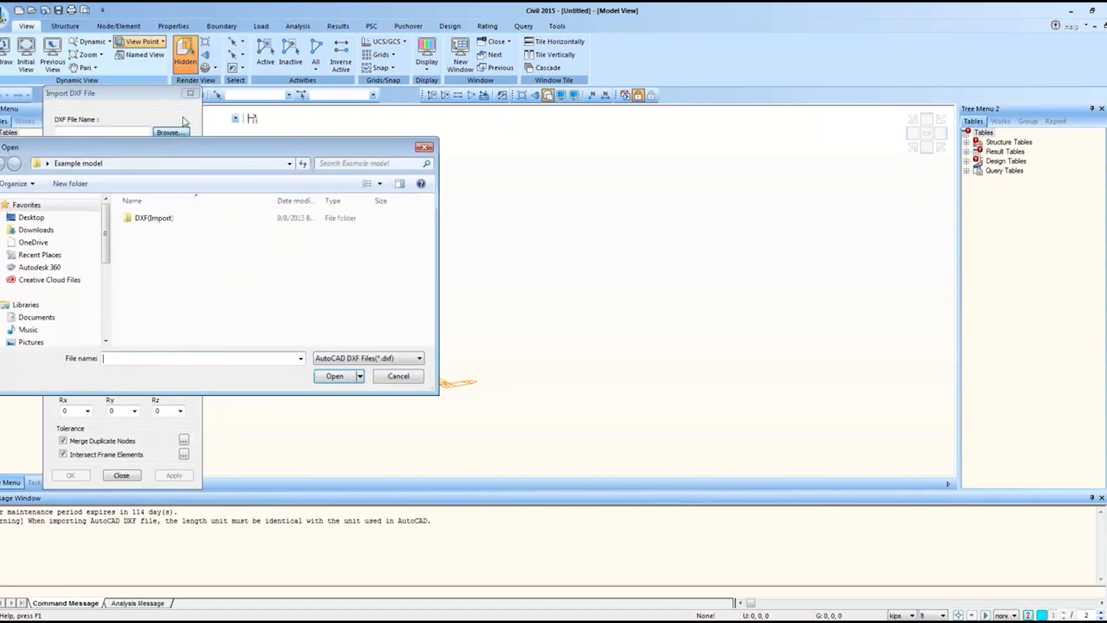
left_click_drag(174, 152, 336, 145)
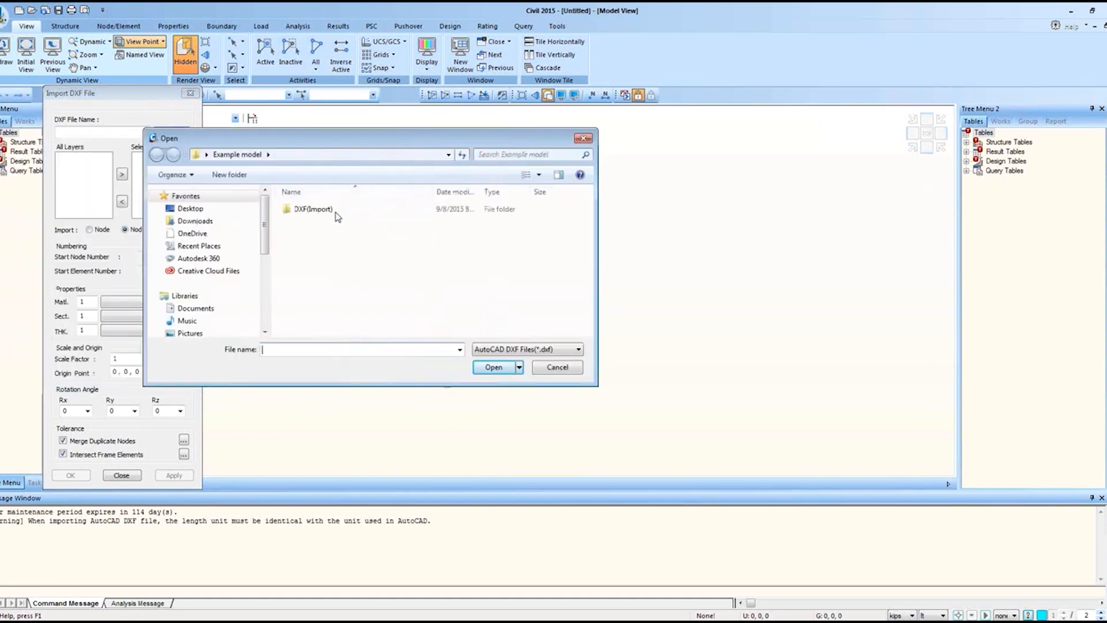
double_click(333, 215)
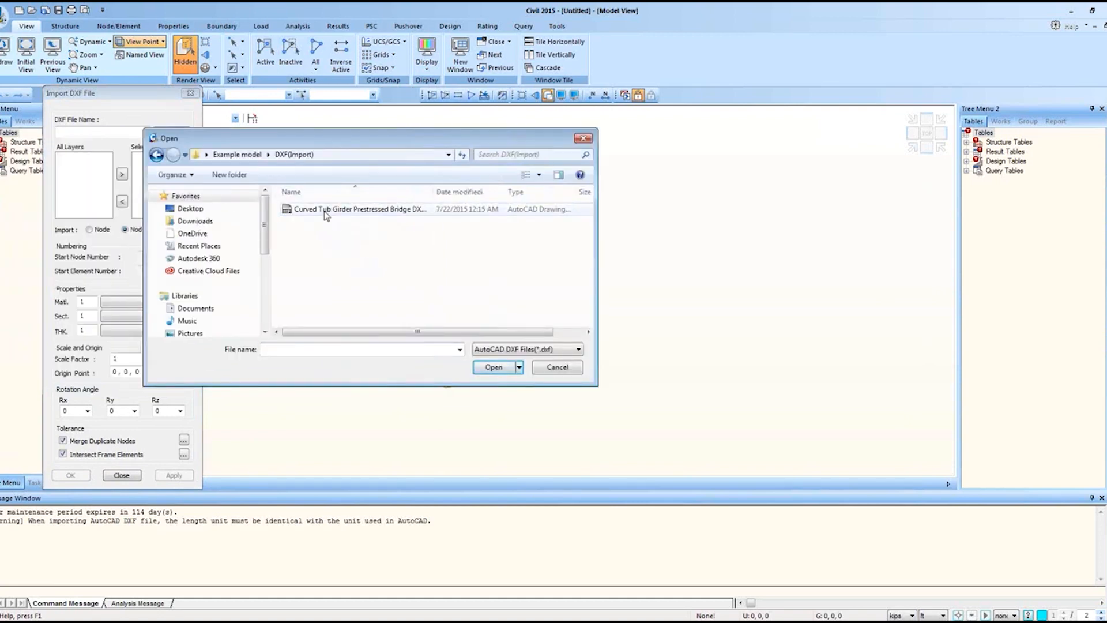
double_click(326, 210)
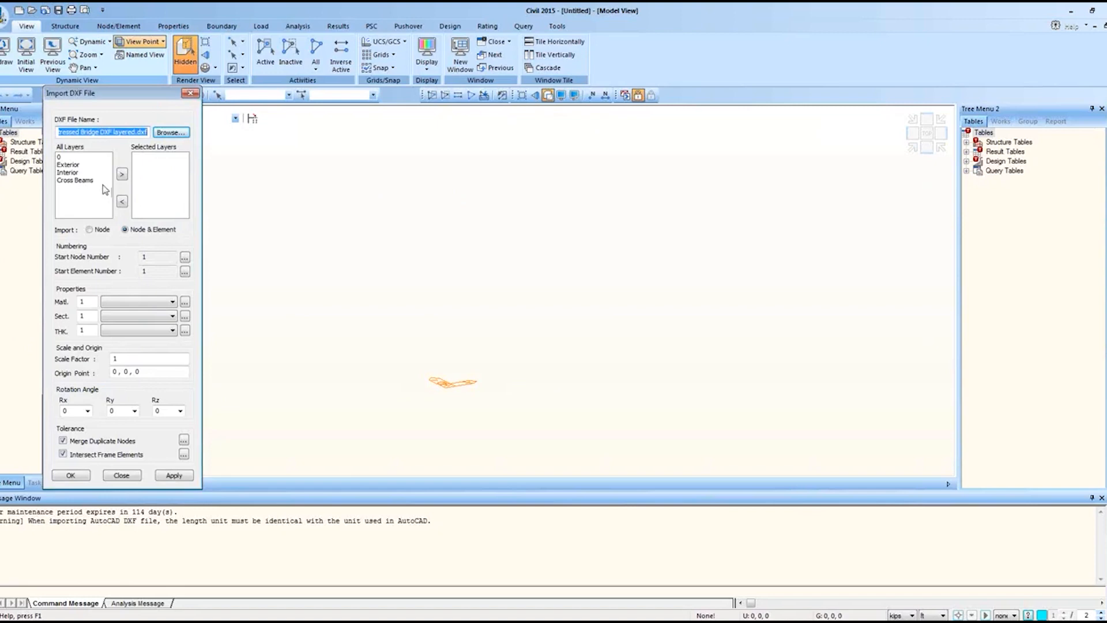
Add the Exterior layer to the layers selected for DXF import, and close the import settings without applying them.
mouse_move(81, 165)
left_mouse_down()
mouse_move(160, 159)
mouse_move(68, 170)
left_mouse_up()
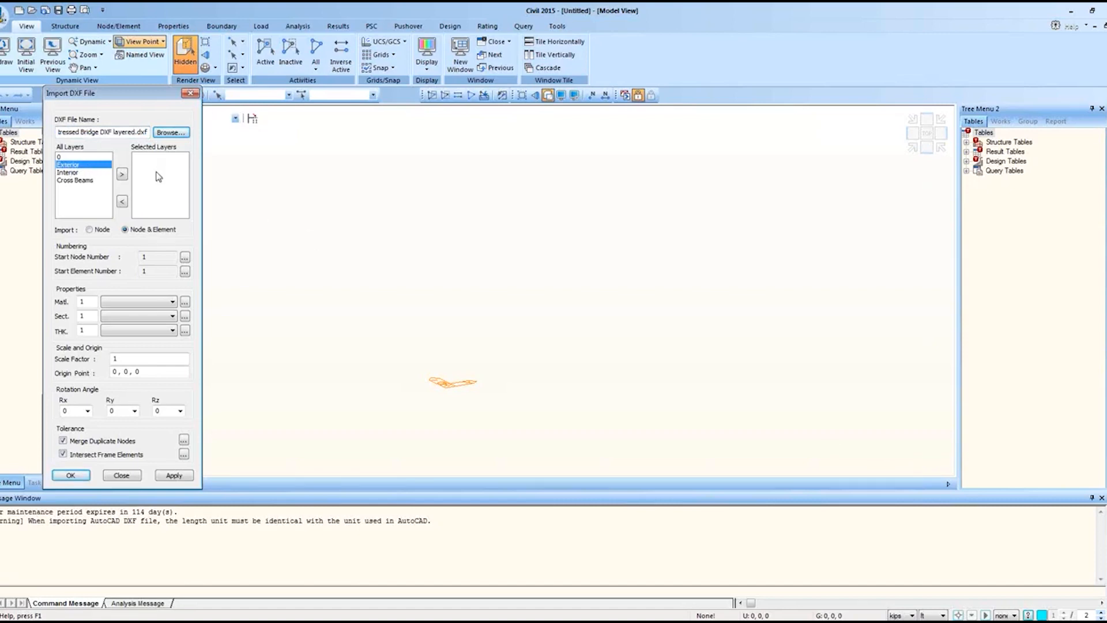
left_click(122, 174)
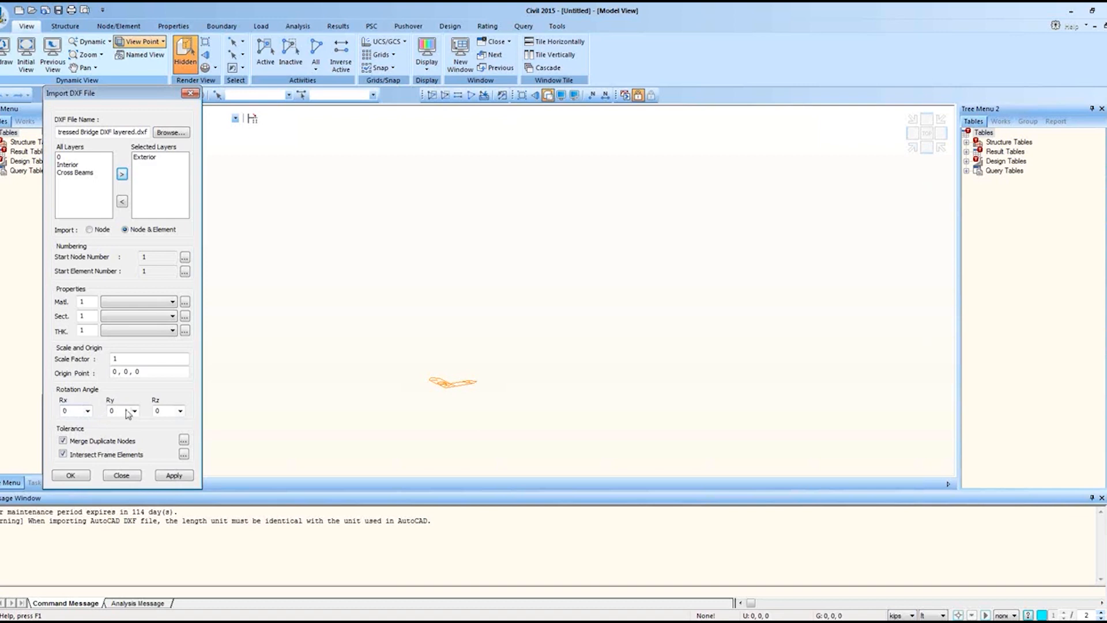
left_click(121, 475)
Switch to Revit and examine the structural slabs, openings and columns of rst_basic_sample_project in the 3D view.
left_click(3, 14)
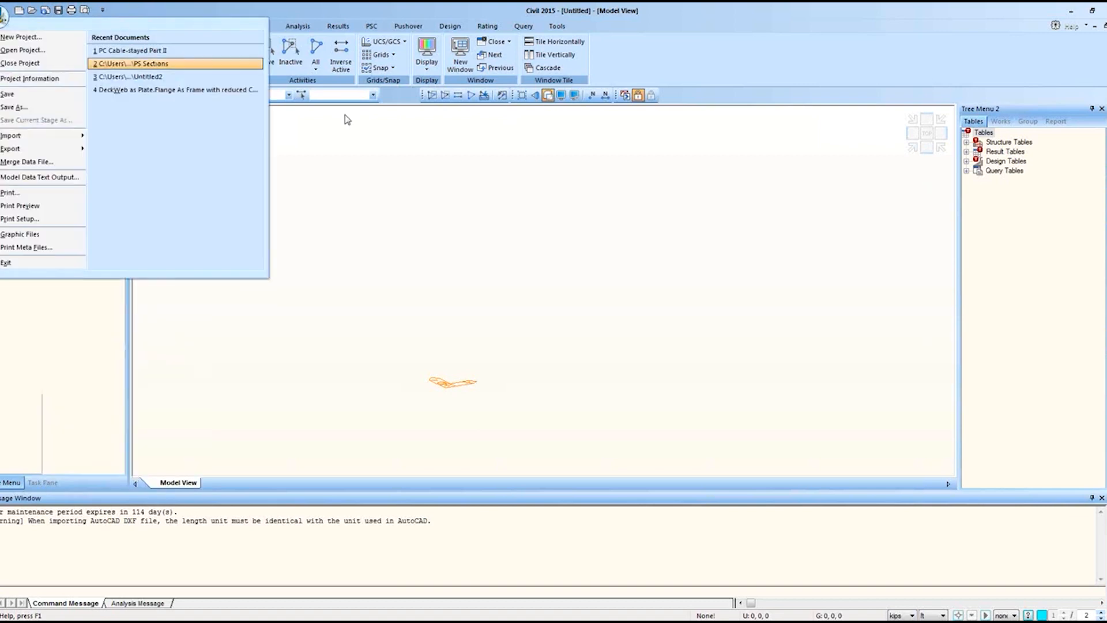
left_click(383, 217)
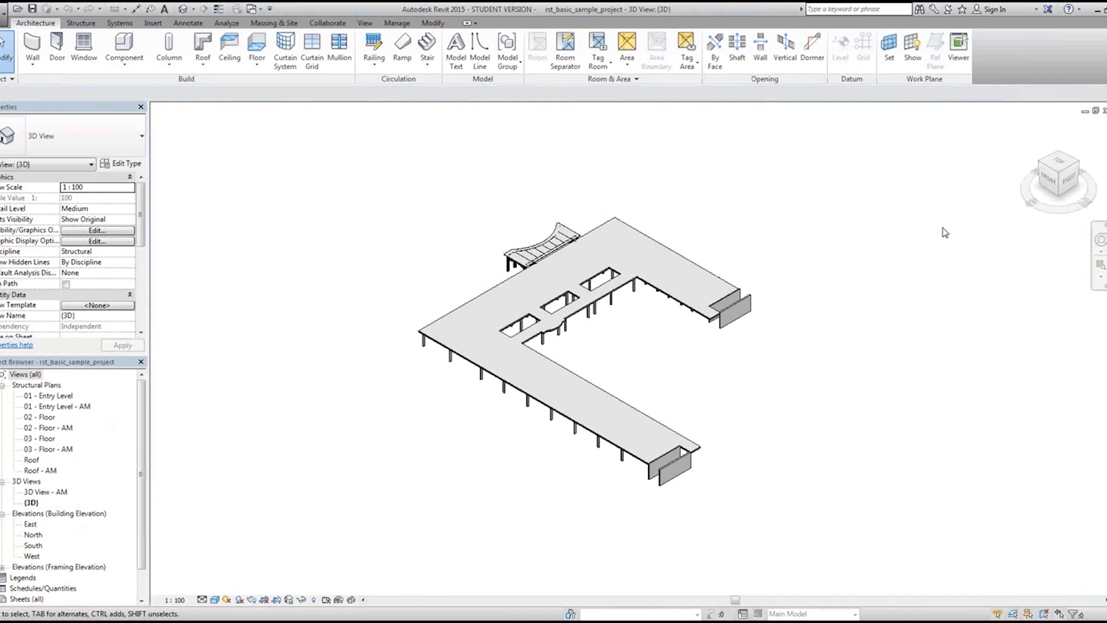
scroll(556, 310, "up", 2)
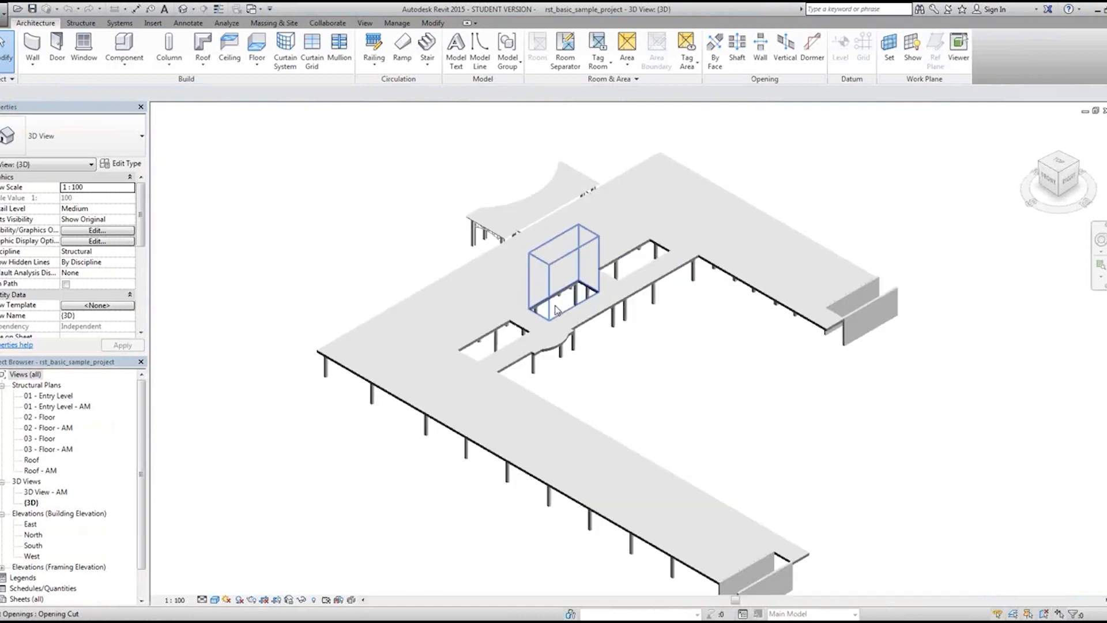
left_click(554, 306)
left_click(651, 334)
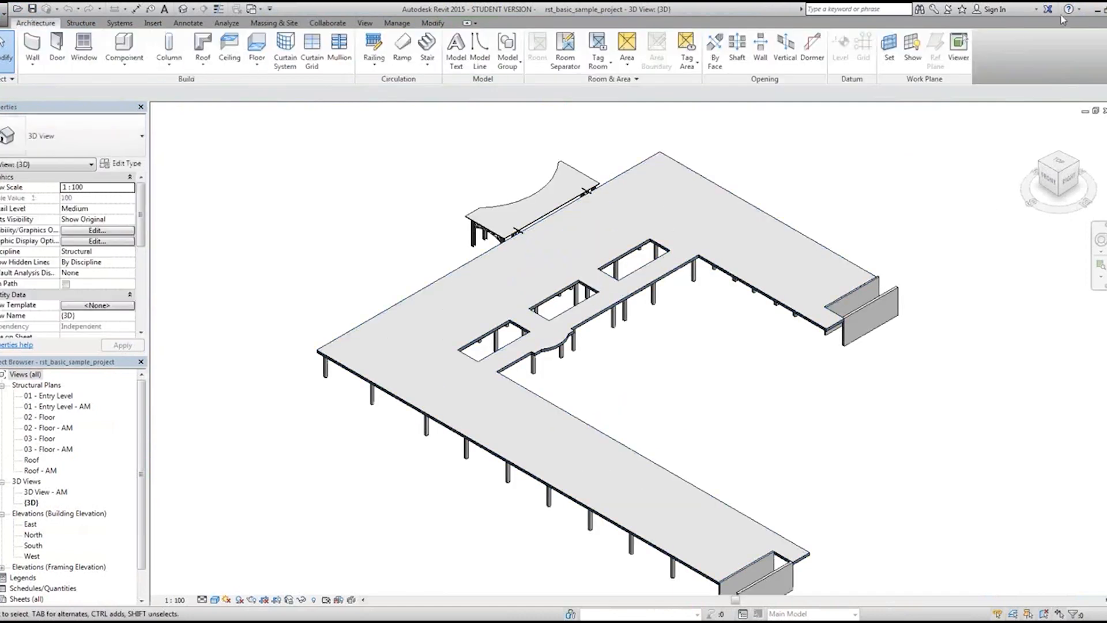
left_click(1096, 9)
Return to midas Civil and import the MIDAS/Civil MCT file 1 from the Example model folder.
left_click(3, 14)
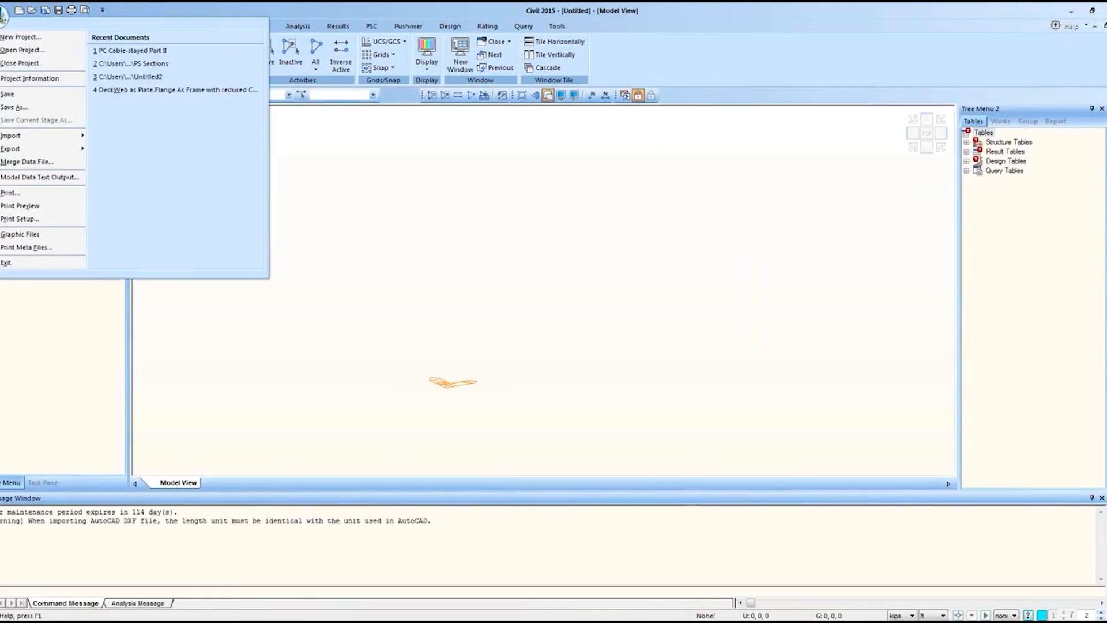
mouse_move(67, 138)
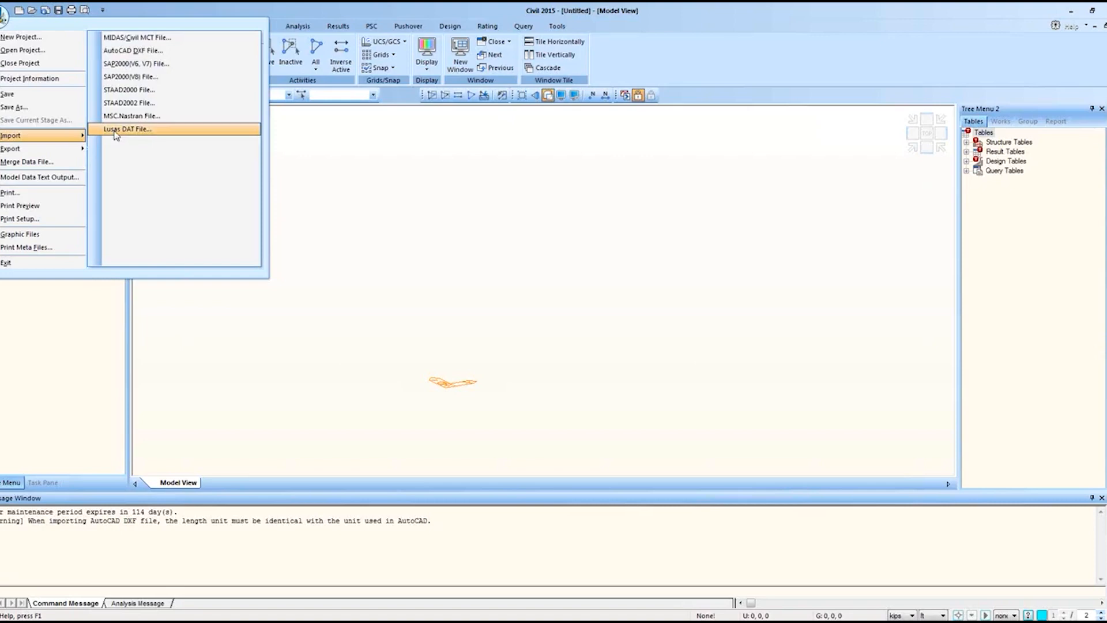
left_click(155, 38)
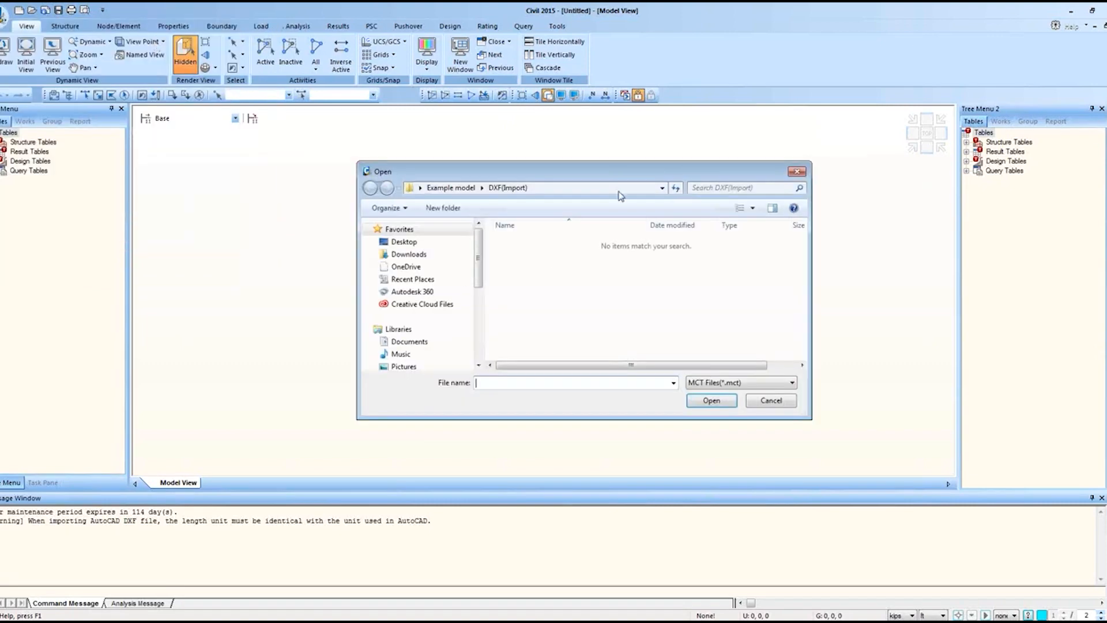
left_click(451, 187)
double_click(555, 255)
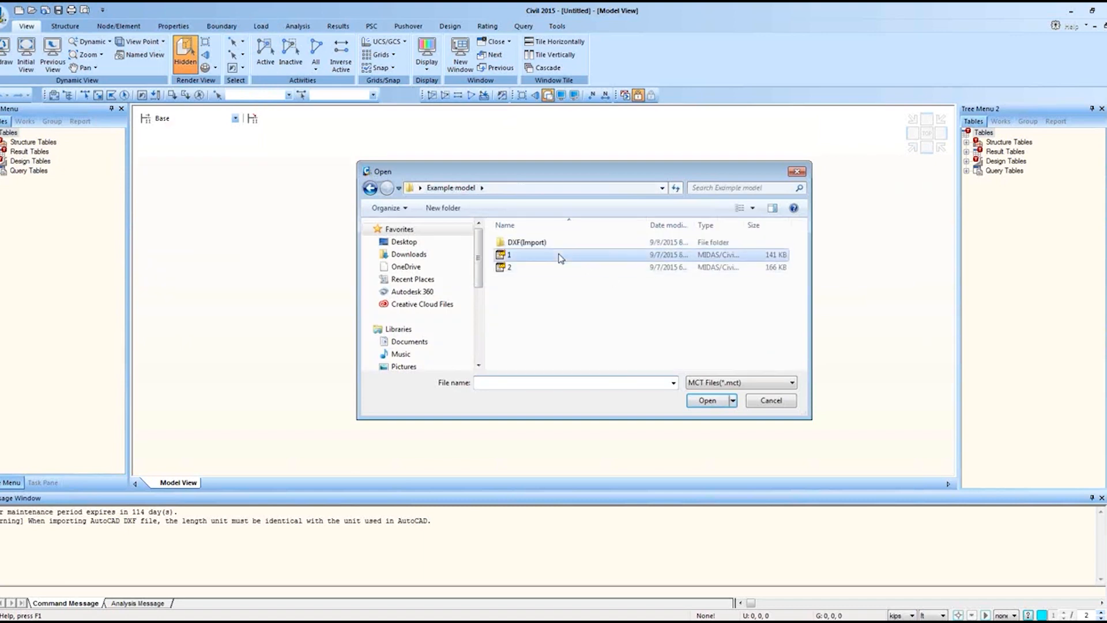
left_click(911, 151)
left_click(941, 148)
left_click(944, 127)
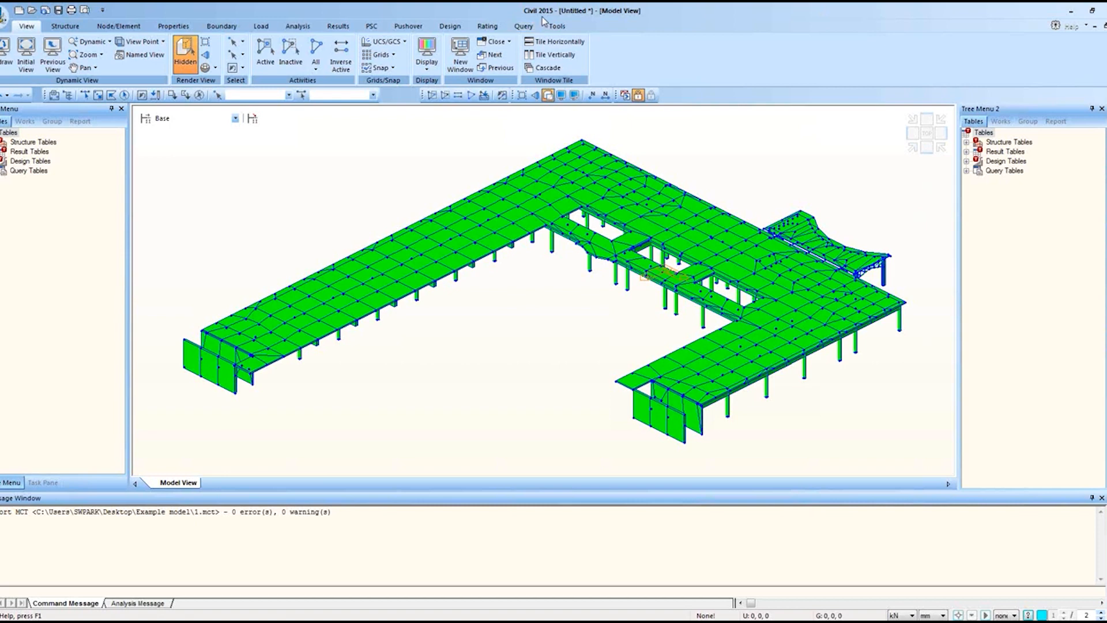
Discard the imported MCT model without saving to get back to an empty project.
left_click(31, 10)
left_click(563, 343)
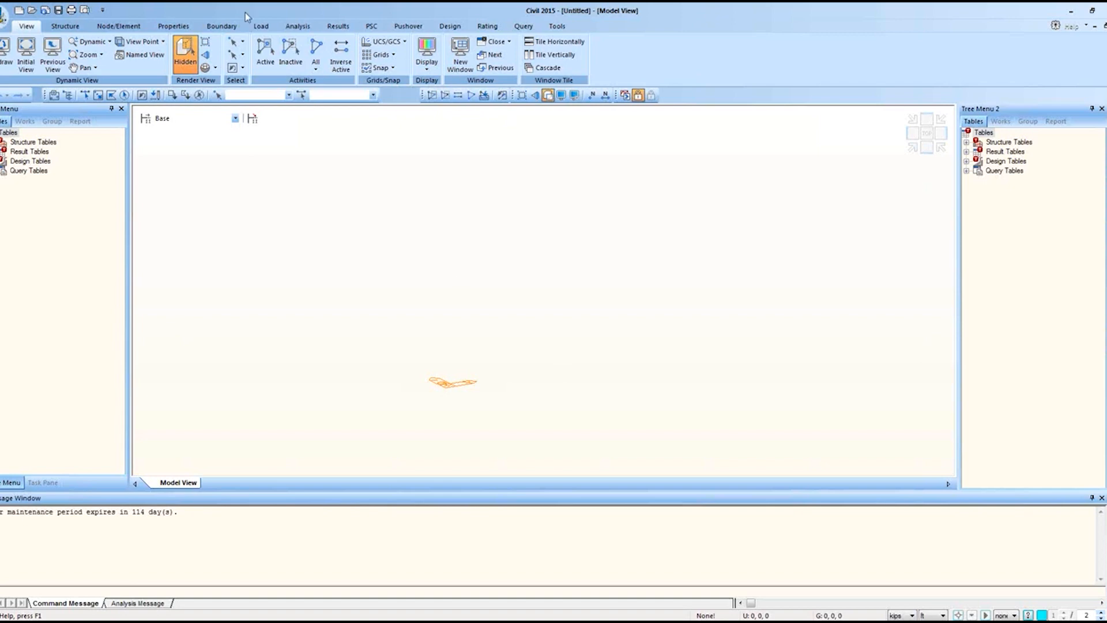
Create a node at 0, 0, 0 with 10 copies at distances of 10, 0, 0 ft along the X axis.
left_click(121, 25)
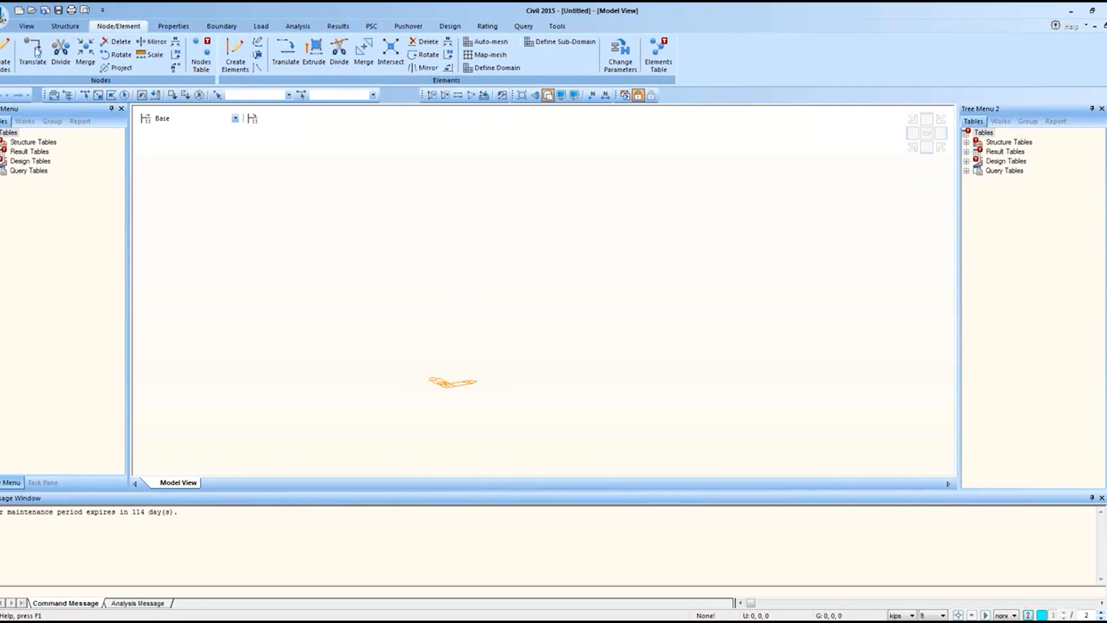
left_click(4, 64)
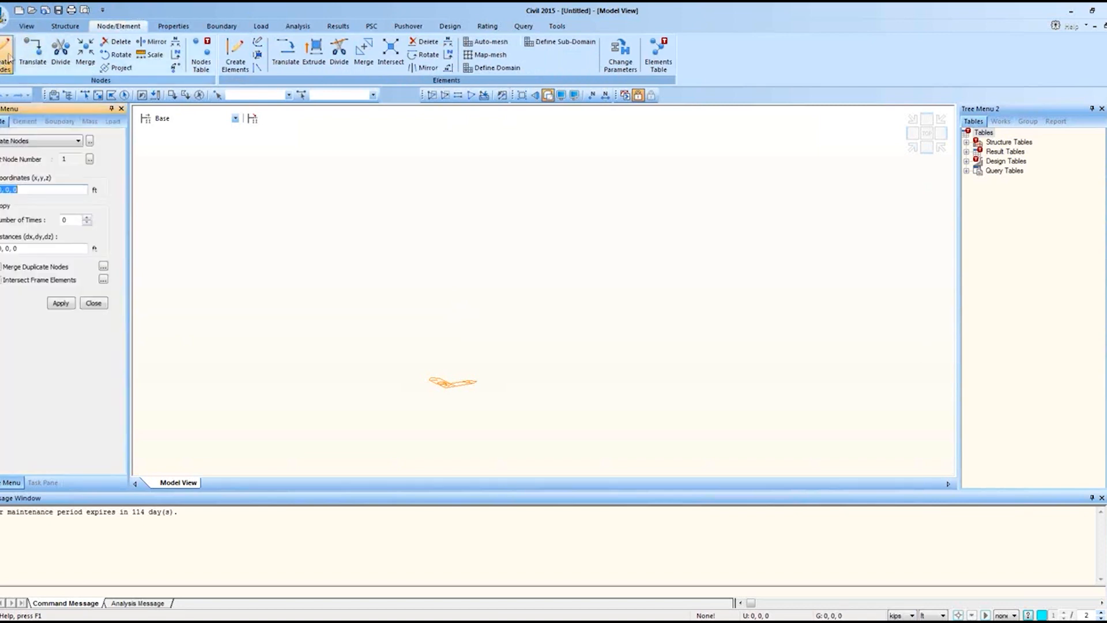
left_click(20, 190)
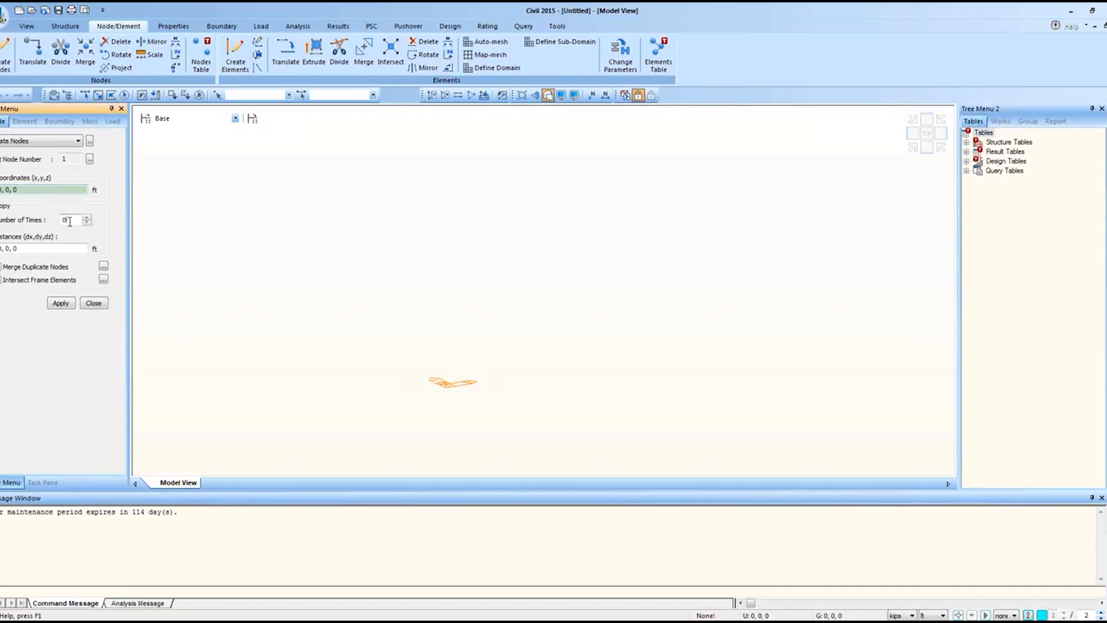
type("10")
left_click(5, 248)
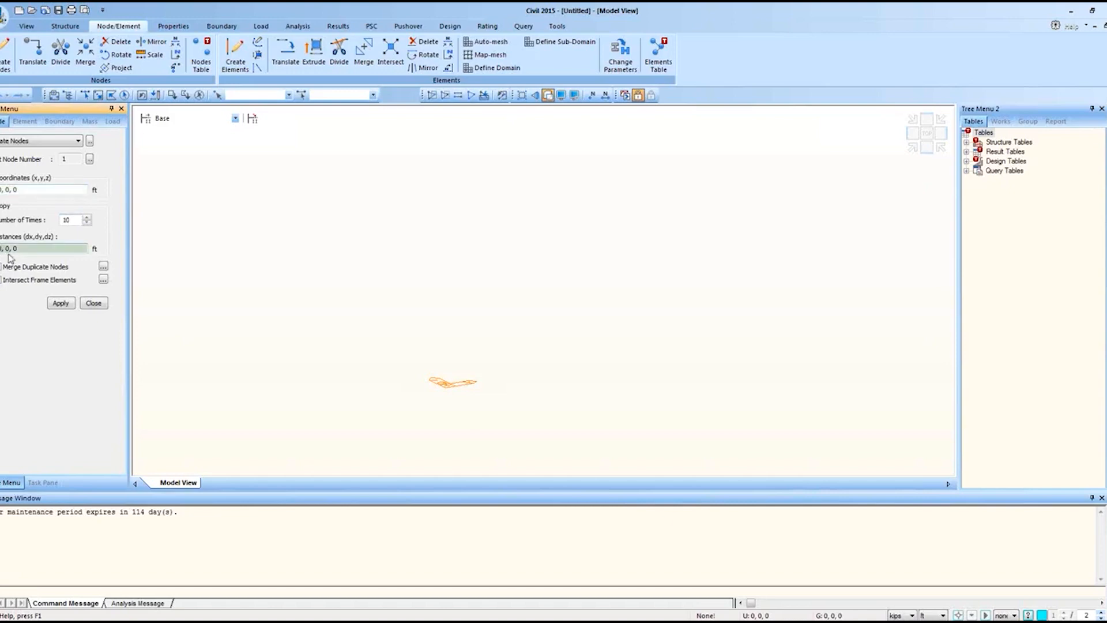
left_click(926, 133)
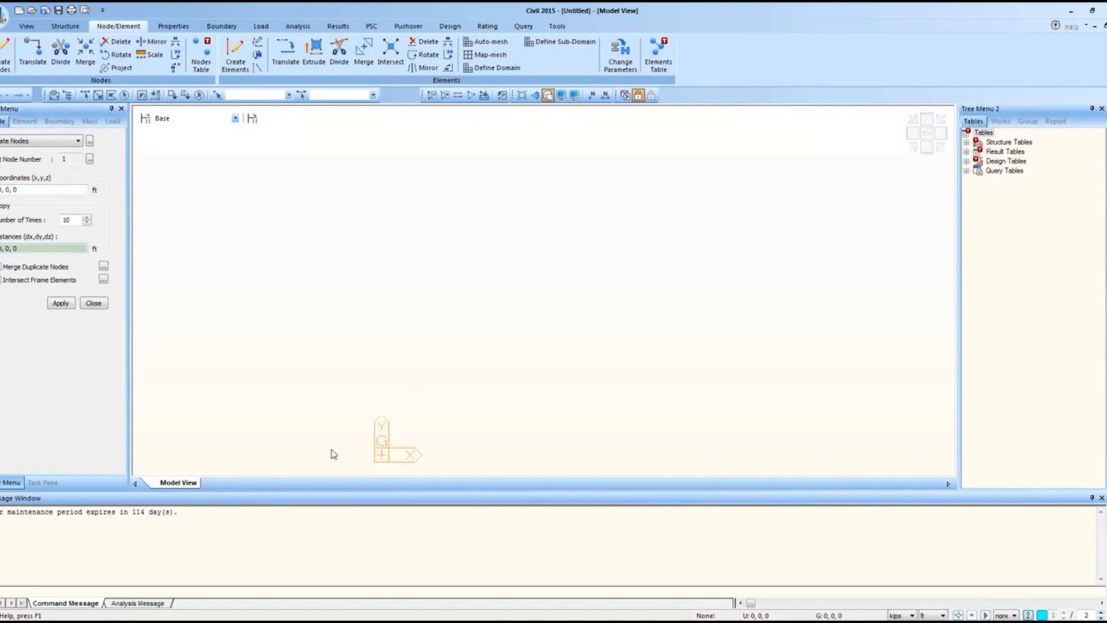
left_click(2, 247)
type("10")
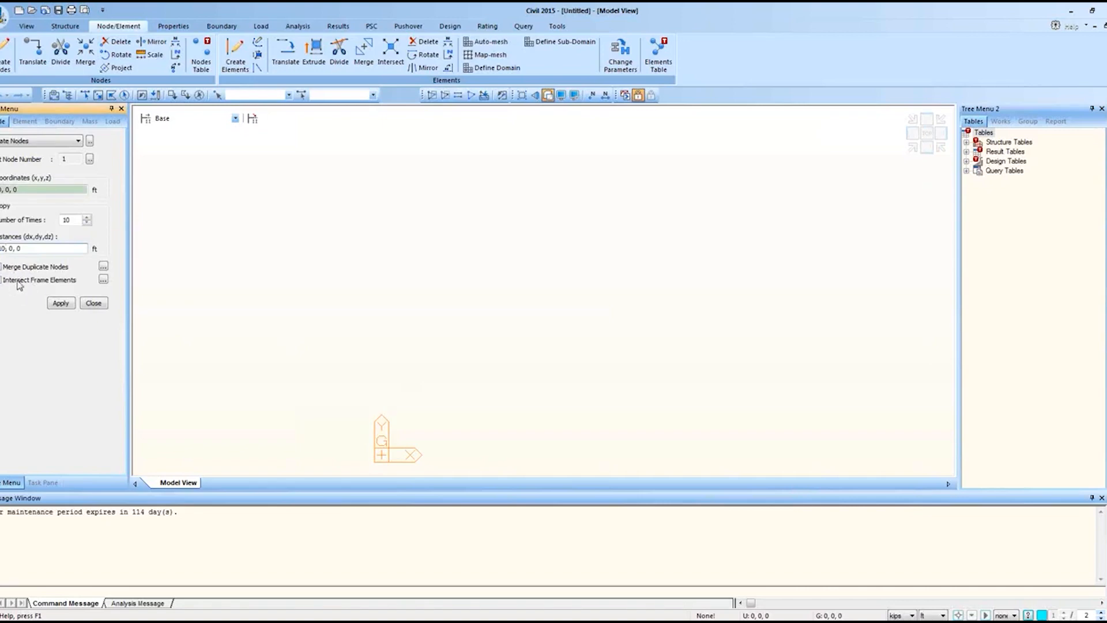
left_click(66, 304)
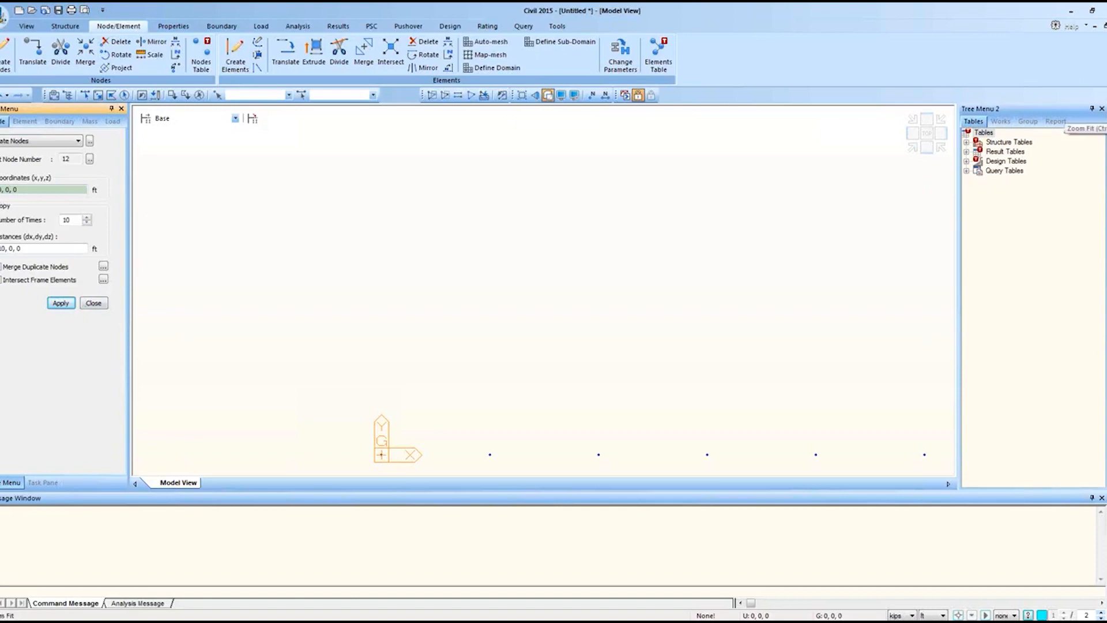
key("ctrl+f")
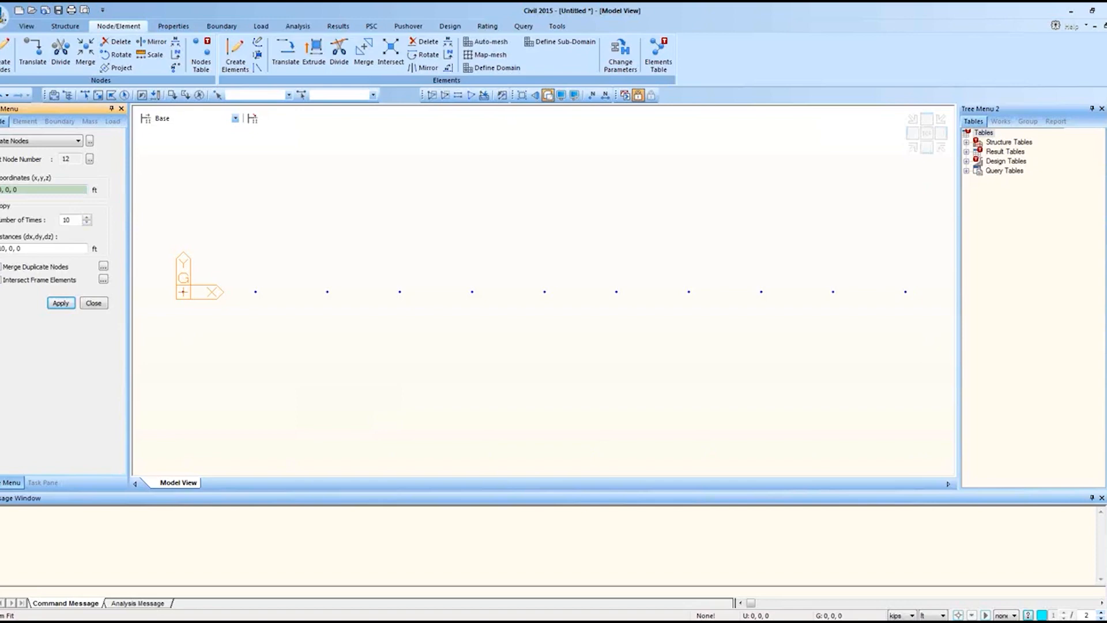
Open element creation for General beam/Tapered beam and review its material, section, orientation and nodal connectivity settings.
left_click(234, 65)
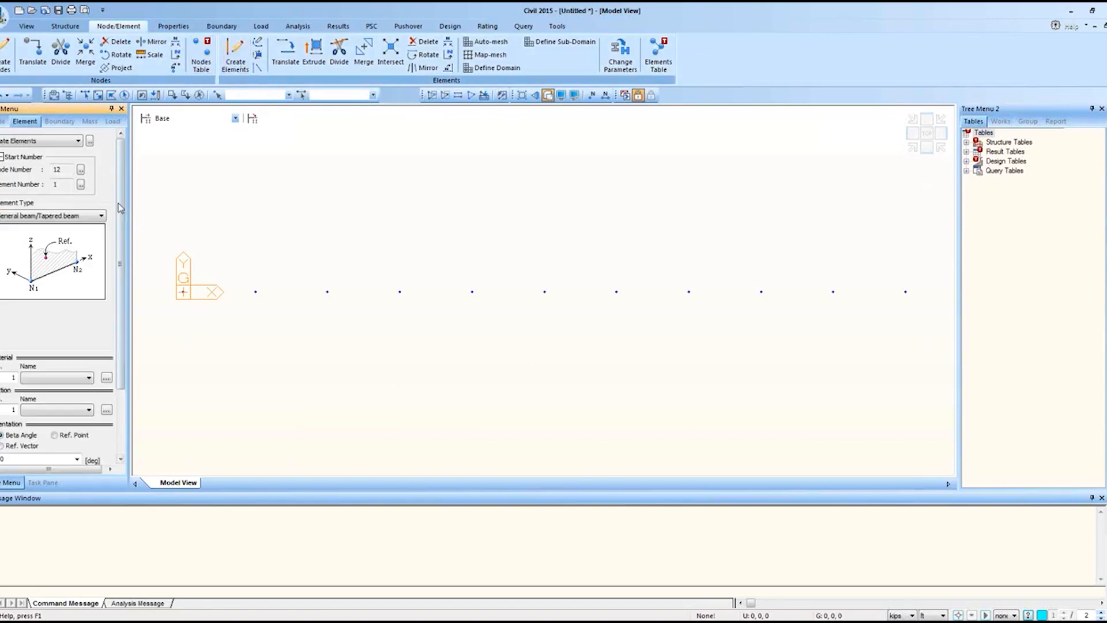
scroll(119, 273, "down", 3)
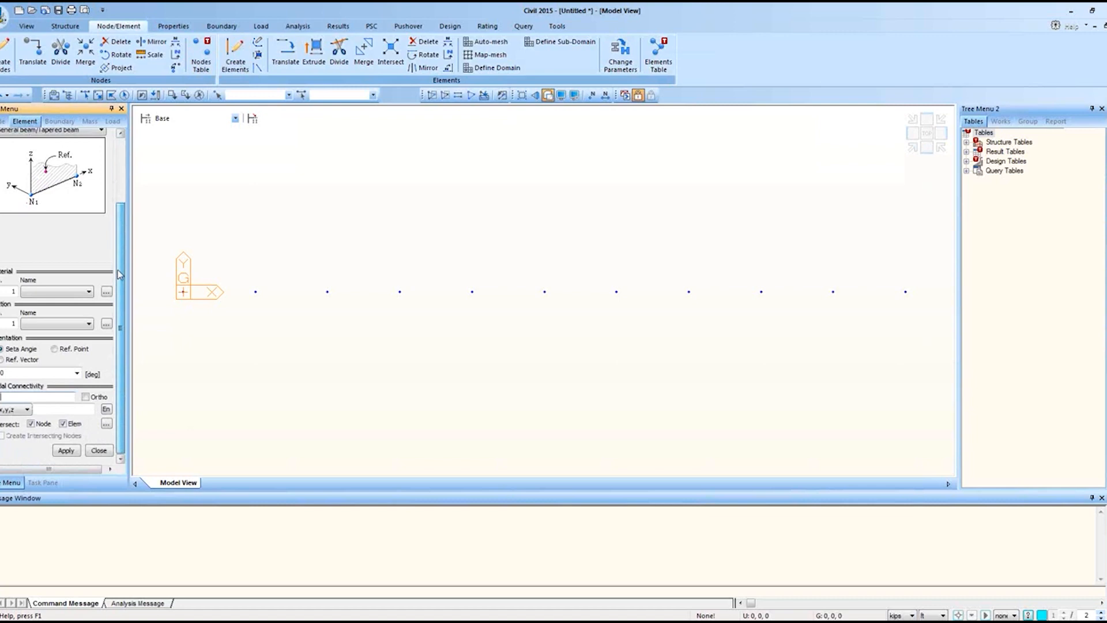
left_click_drag(120, 274, 123, 241)
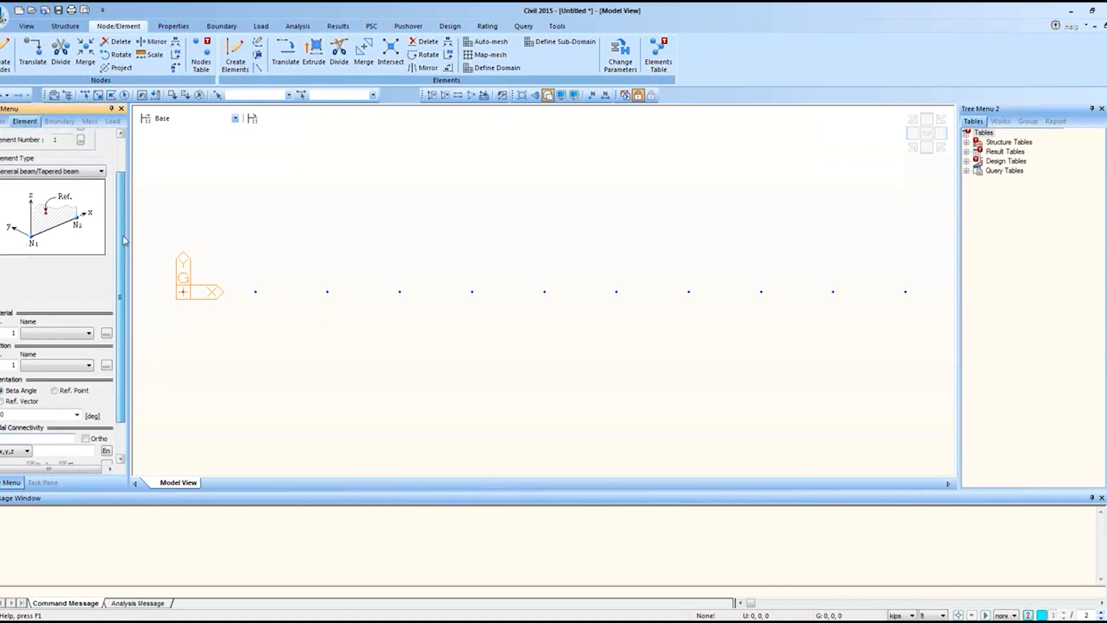
left_click_drag(124, 241, 124, 280)
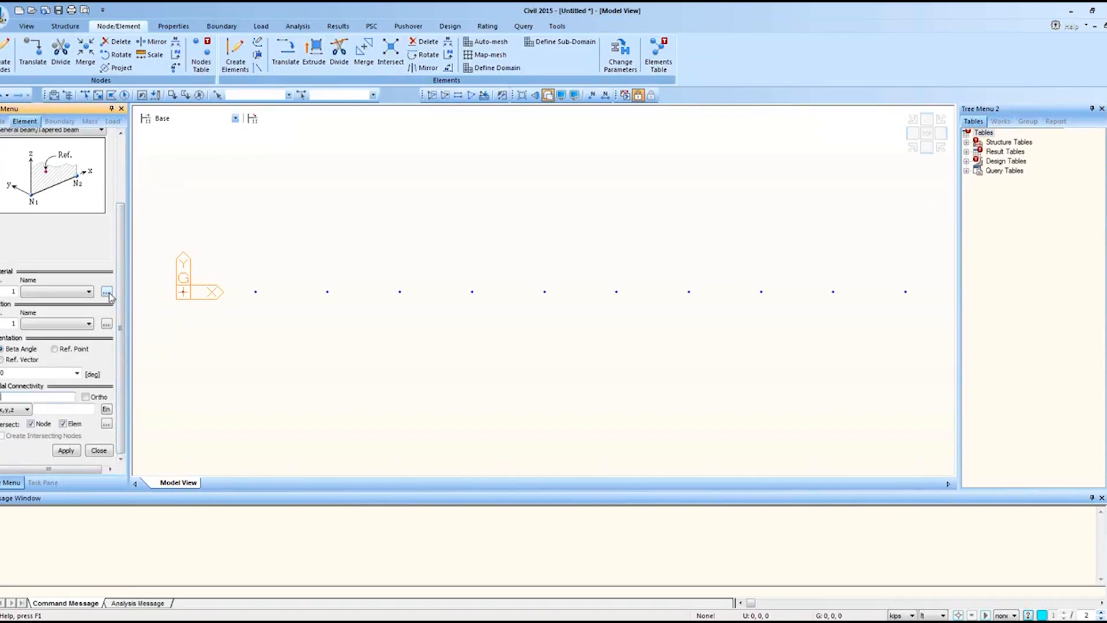
left_click(178, 26)
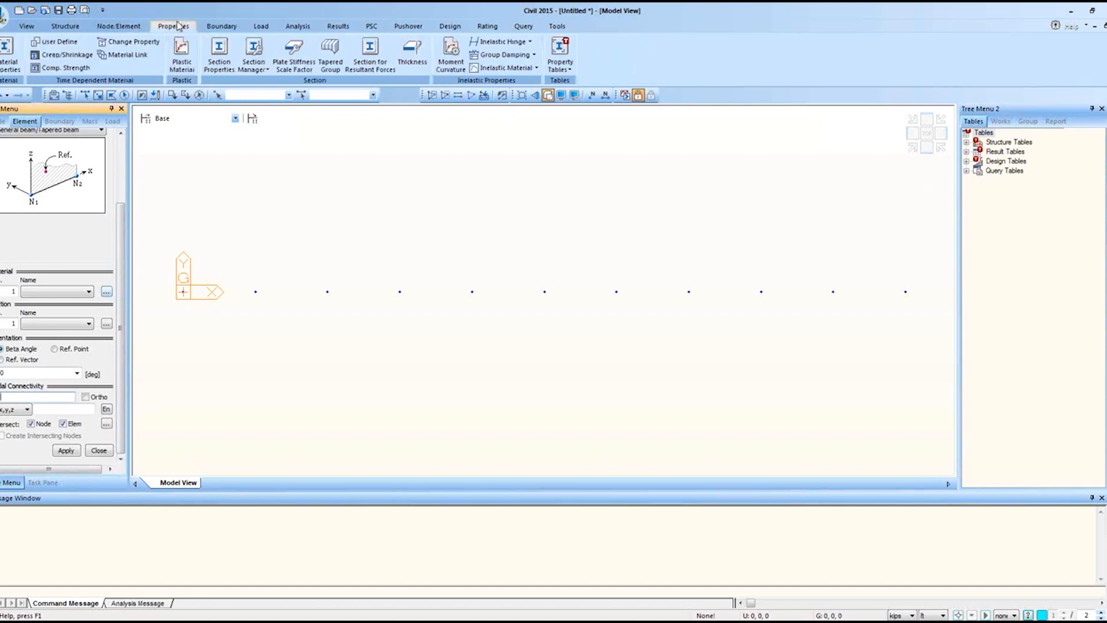
left_click(8, 58)
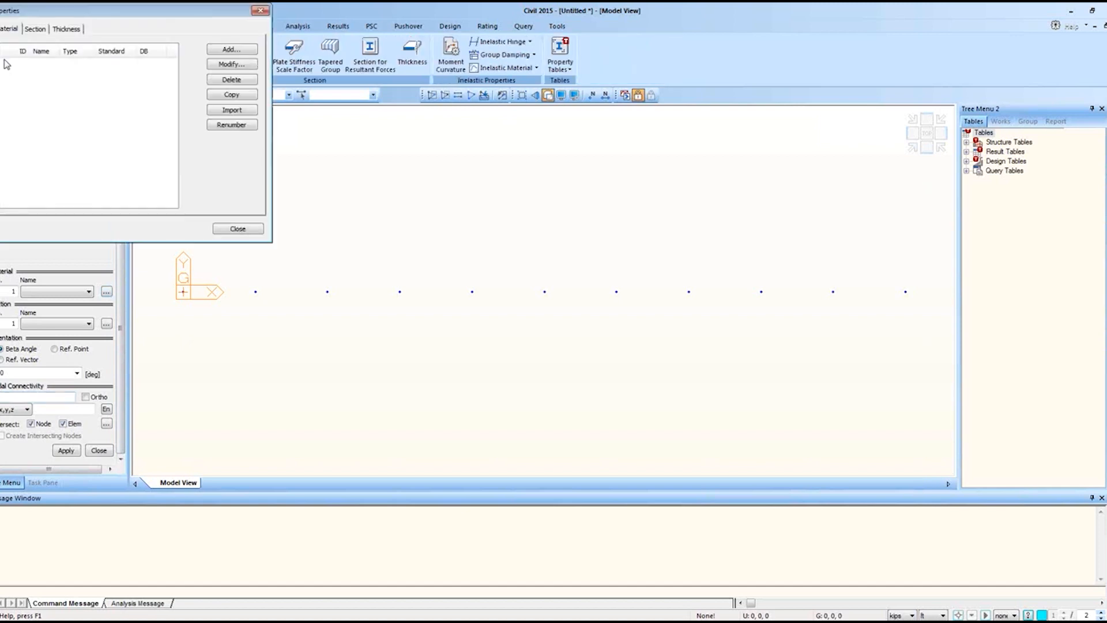
left_click(261, 11)
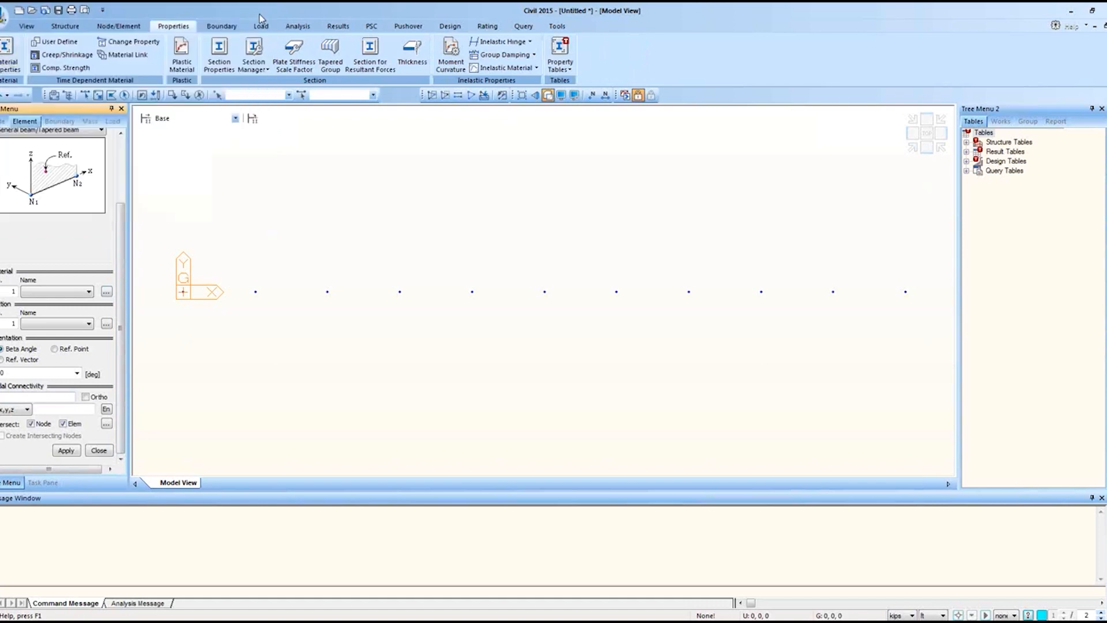
Add a concrete material from the element creation settings, using standard ASTM(RC) and Grade C4000.
left_click(106, 291)
left_click_drag(194, 9, 237, 145)
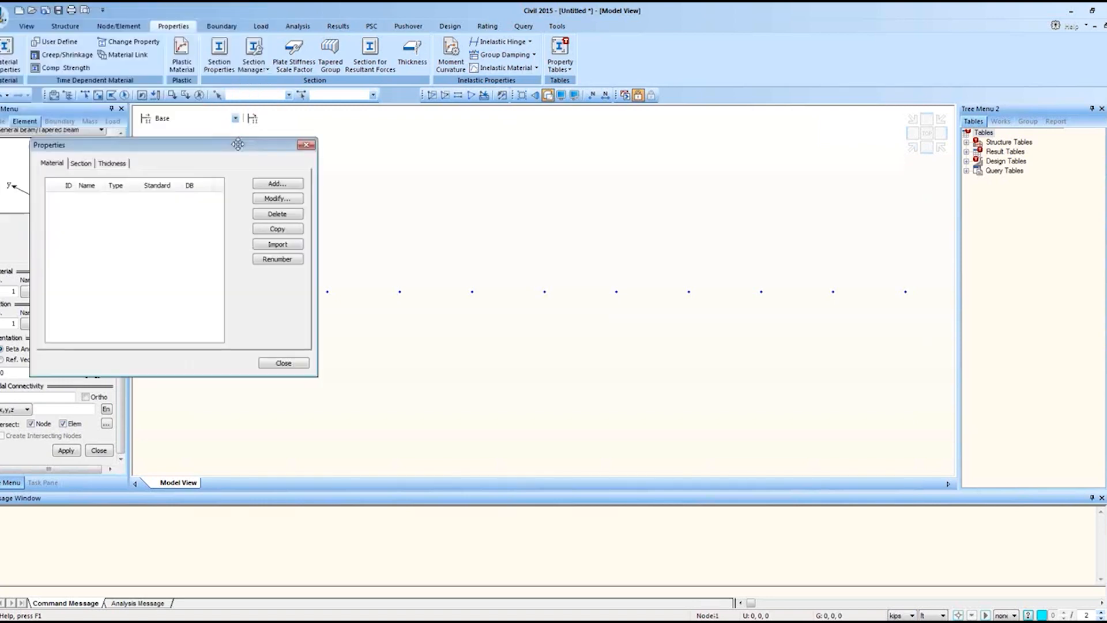
left_click(277, 183)
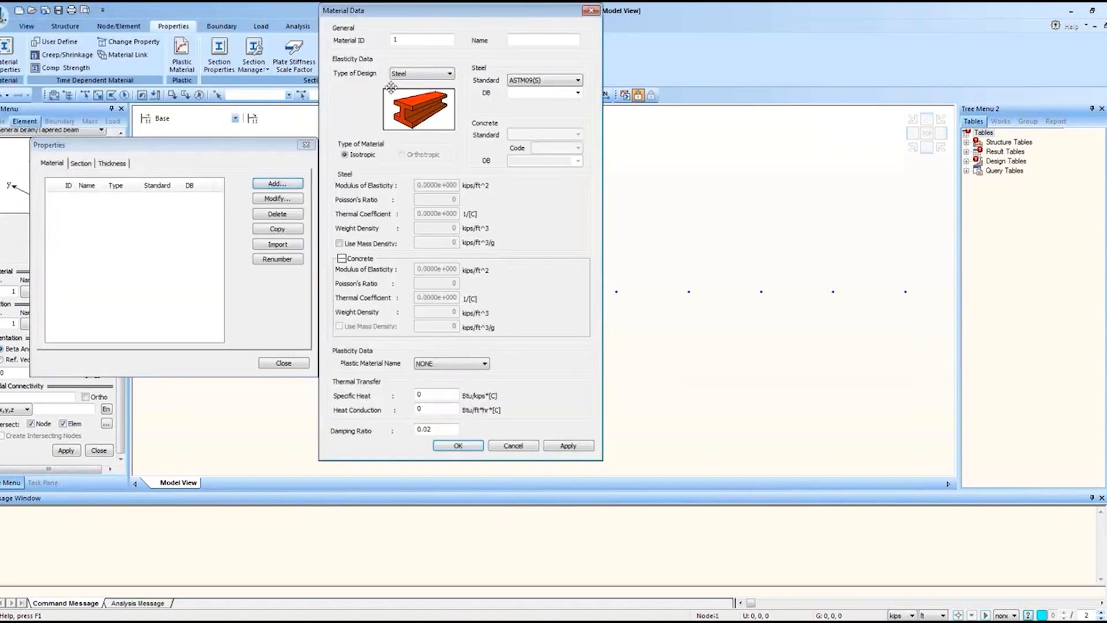
left_click(423, 74)
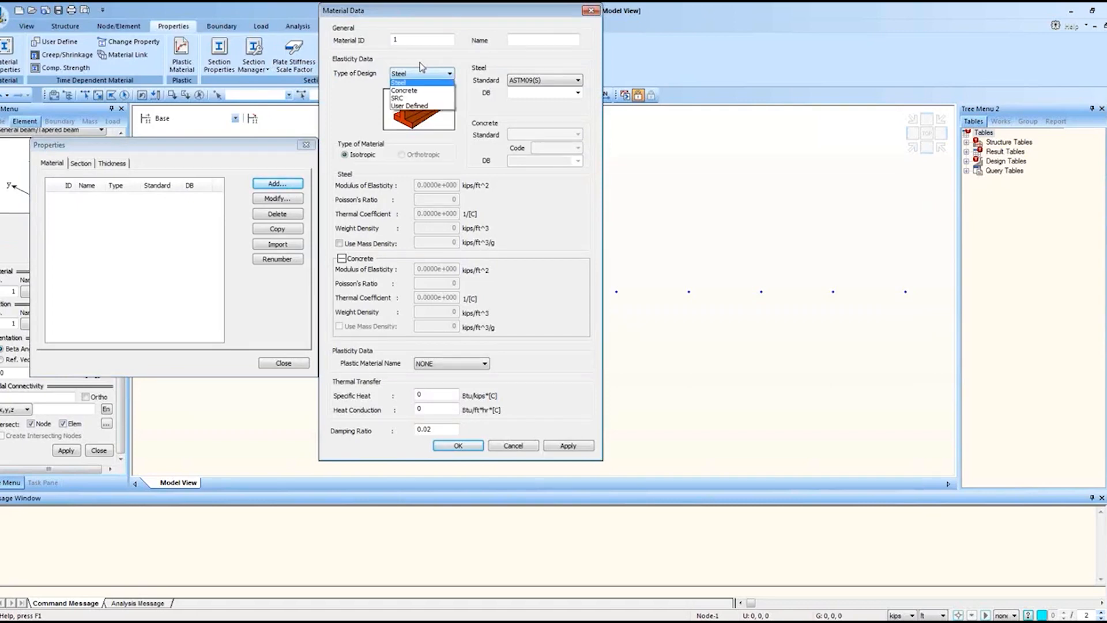
left_click(425, 92)
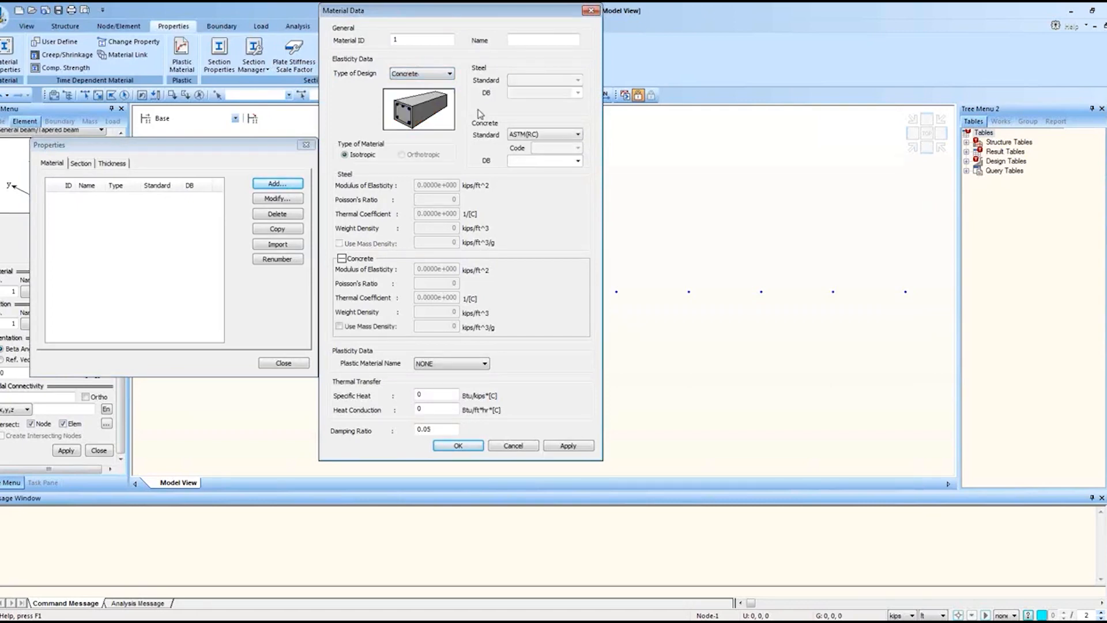
left_click(577, 161)
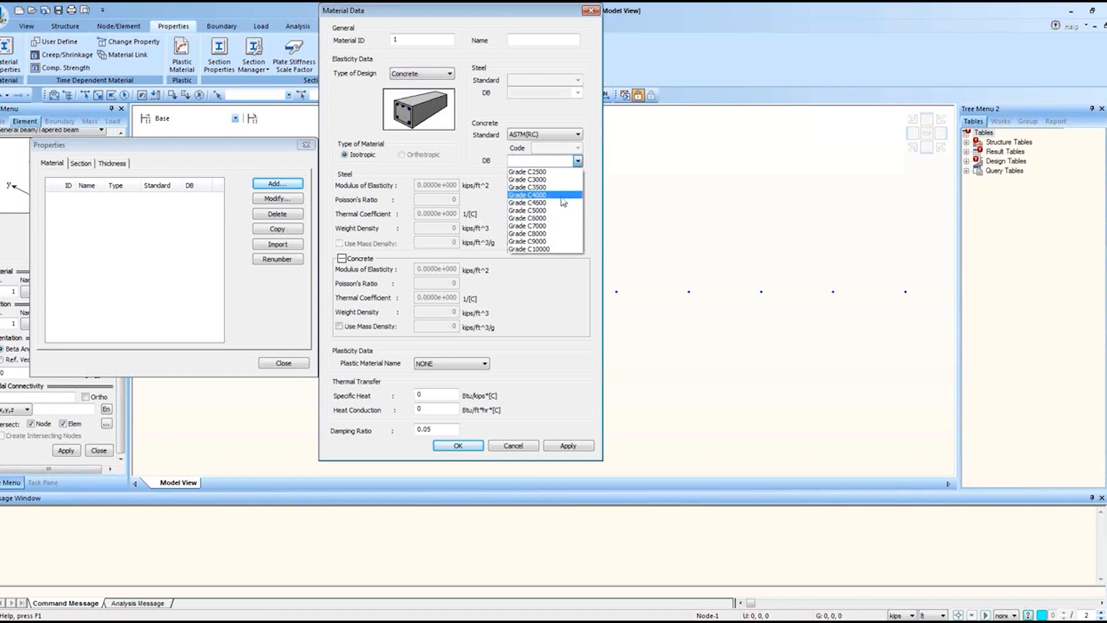
left_click(560, 196)
left_click(468, 449)
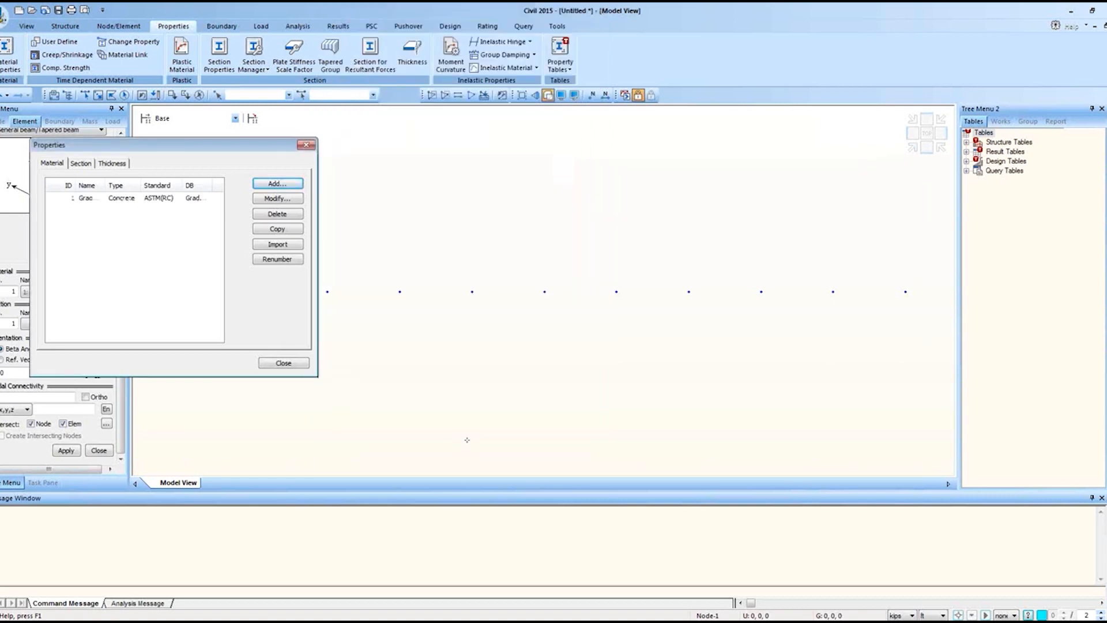
Start a new PSC section with the PSC-I shape in the section properties.
left_click(80, 163)
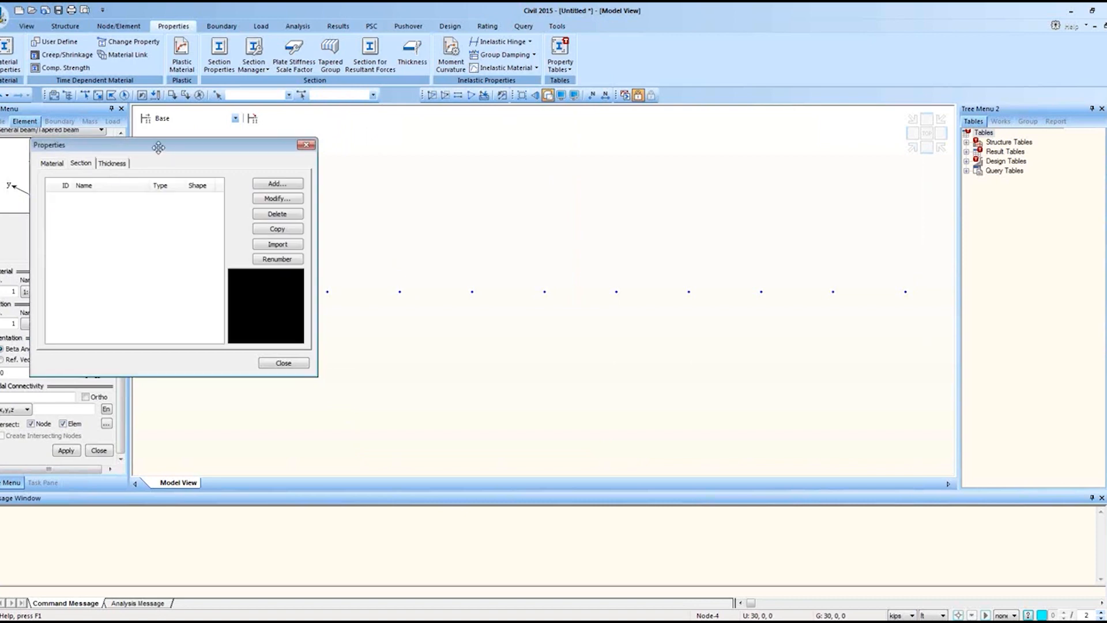
left_click_drag(173, 157, 172, 178)
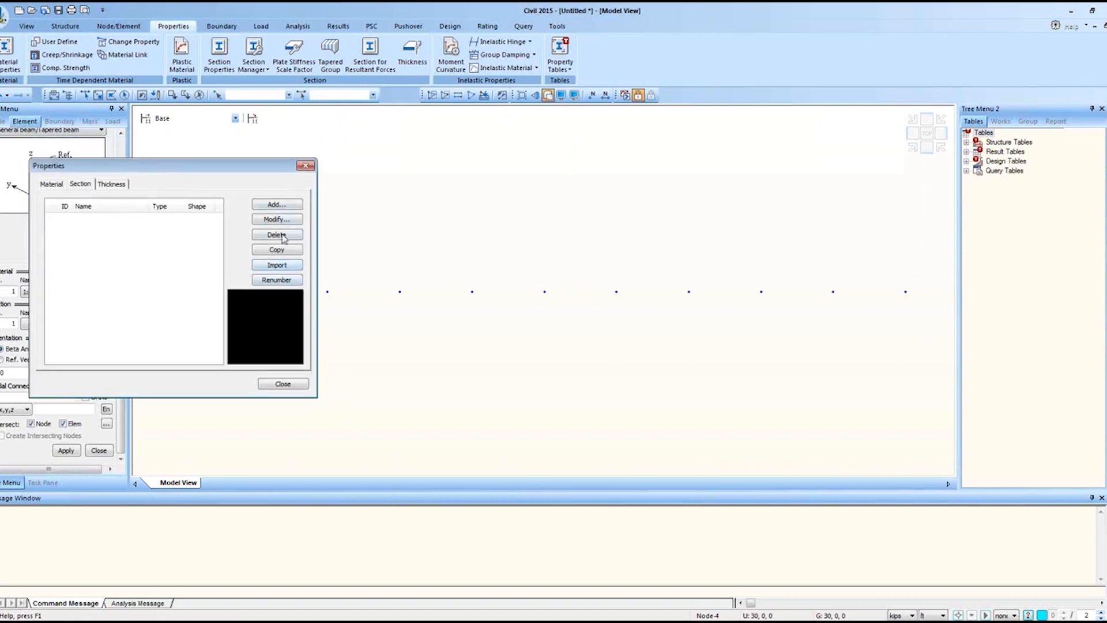
left_click(272, 206)
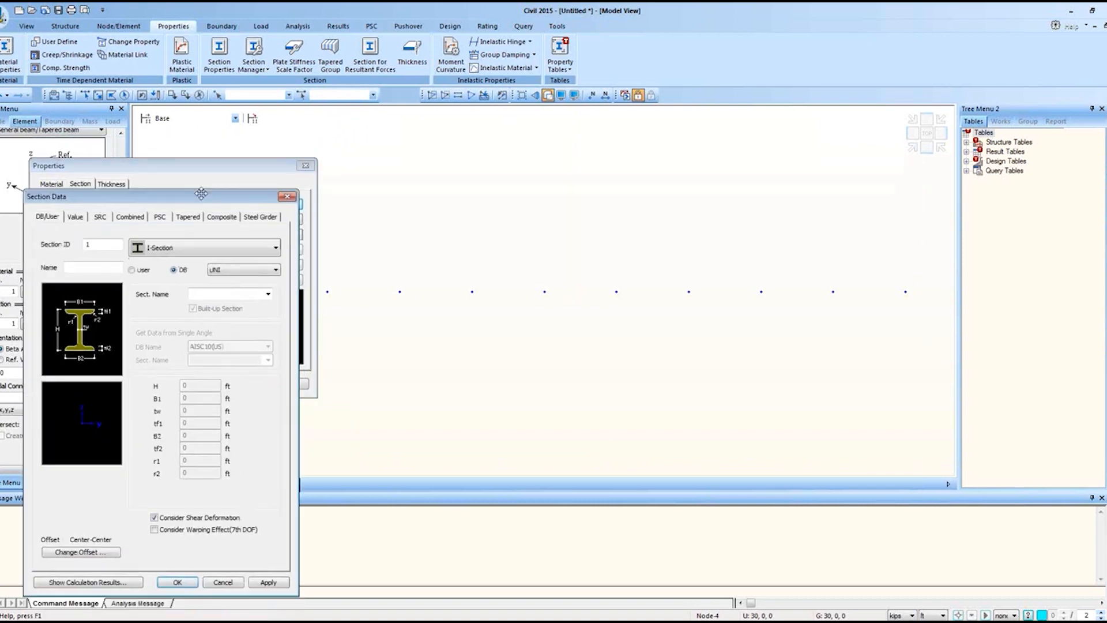
left_click(163, 205)
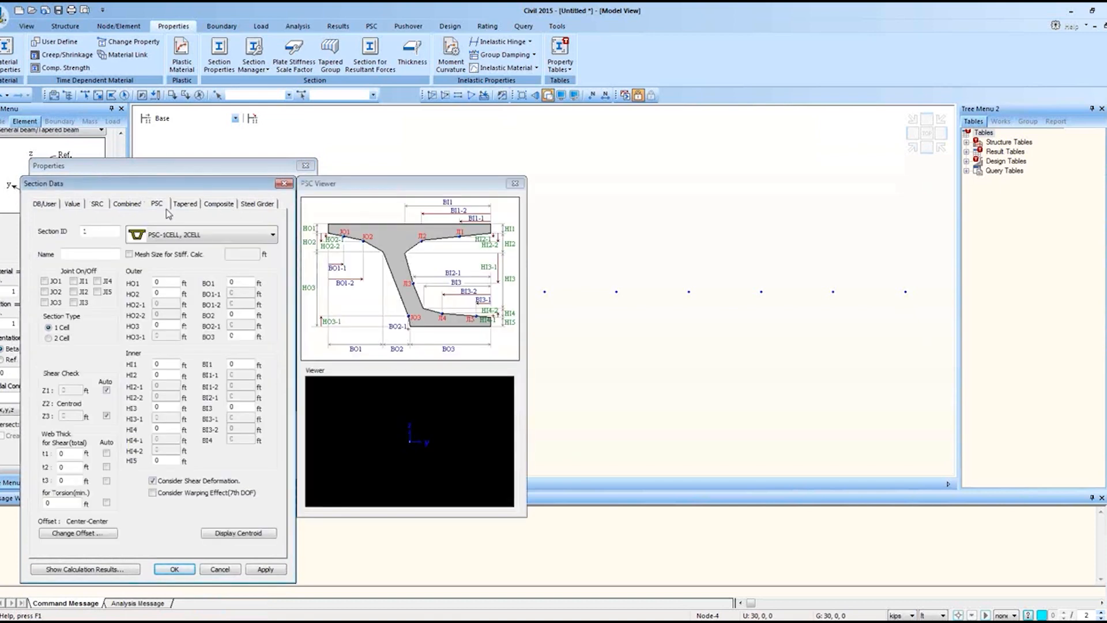
left_click(205, 235)
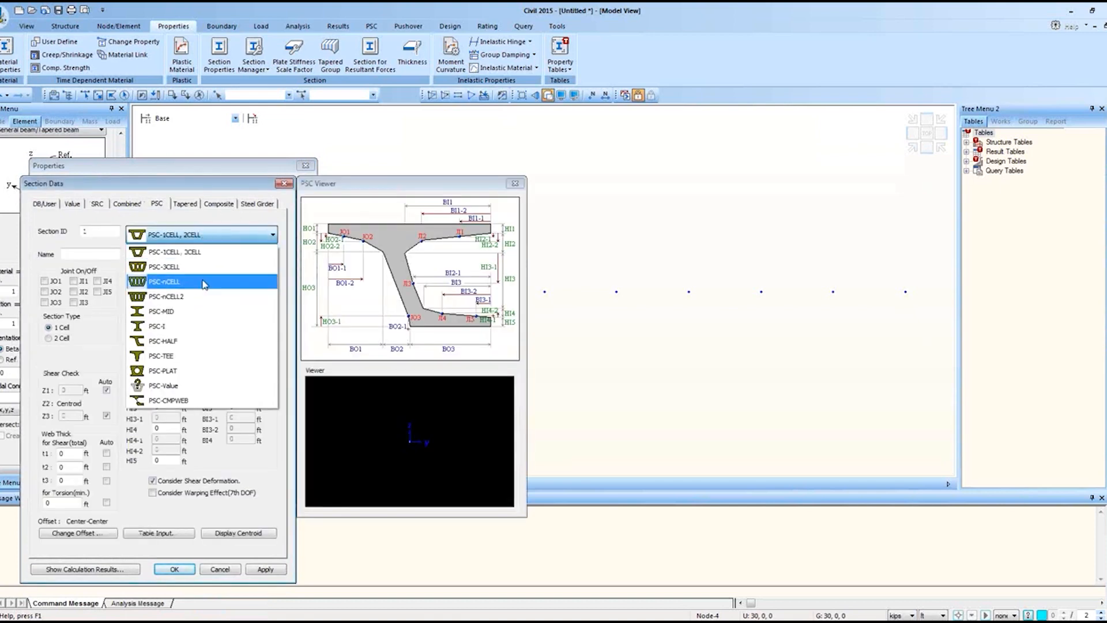
left_click(206, 329)
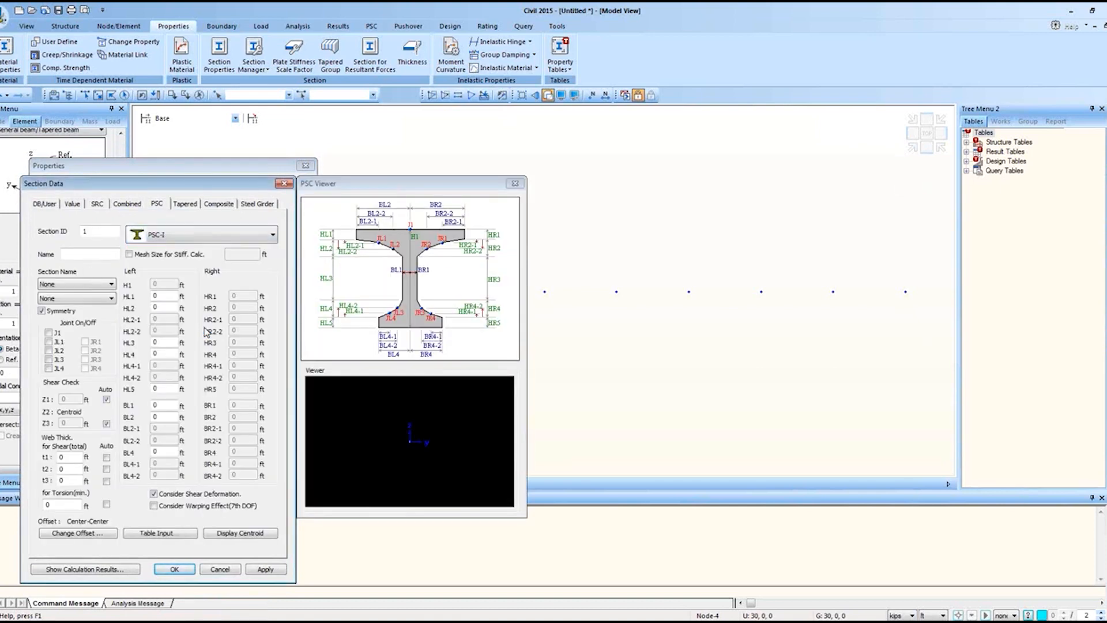
Load the AASHTO TYPE5 dimensions into the PSC-I section and create it.
left_click(92, 285)
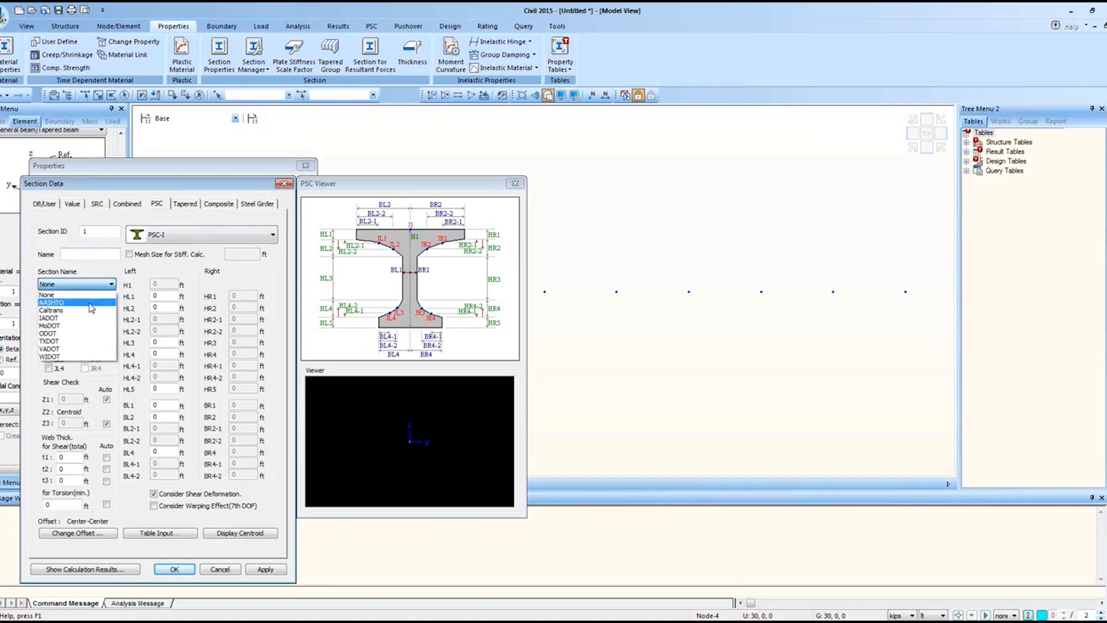
left_click(90, 303)
left_click(105, 298)
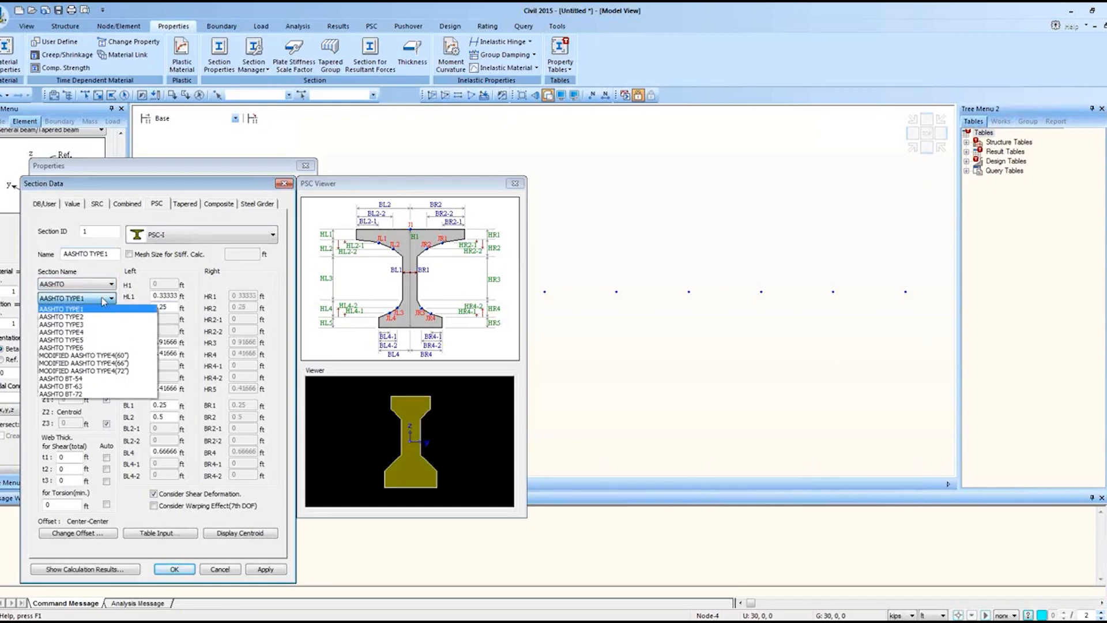
left_click(102, 340)
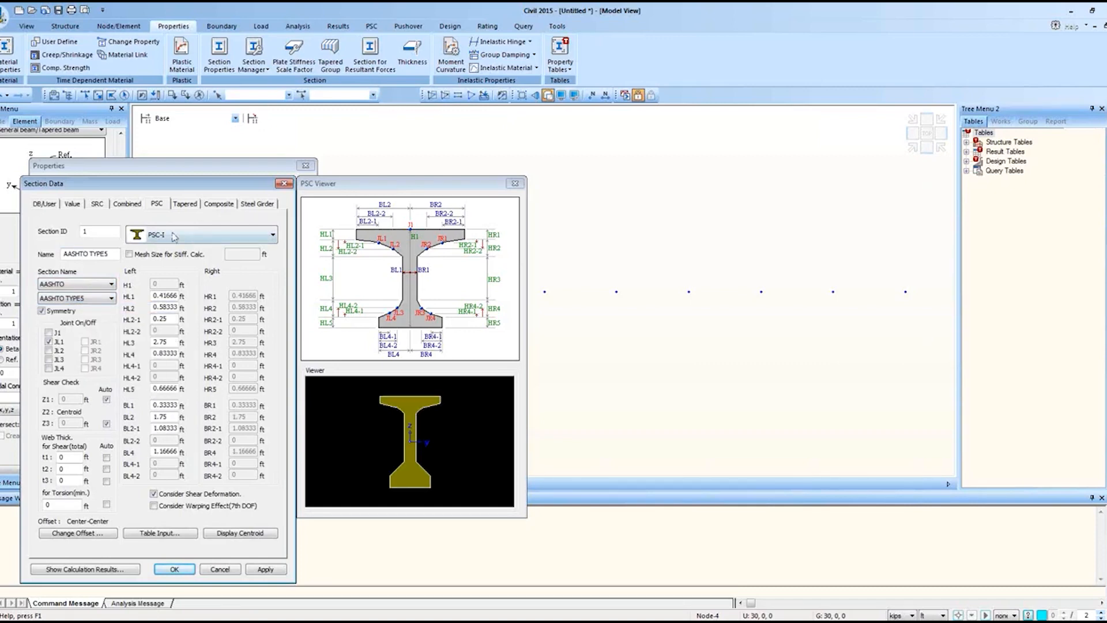
left_click(174, 569)
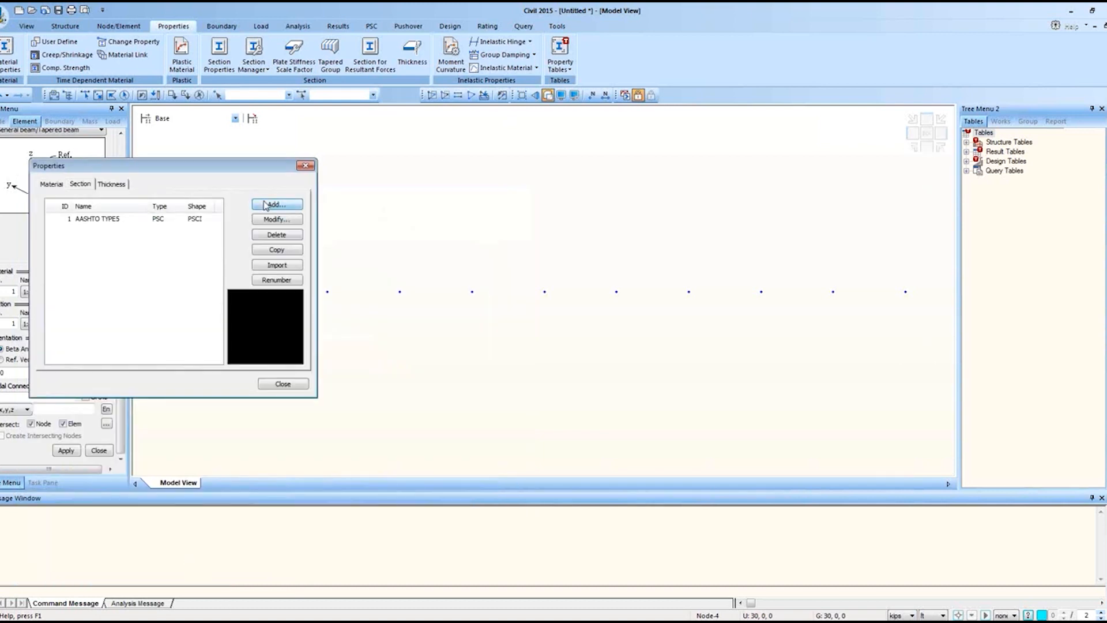
Try to define a Composite-I section with girder dimensions imported from the AASHTO TYPE5 section.
left_click(276, 204)
left_click_drag(215, 216, 206, 201)
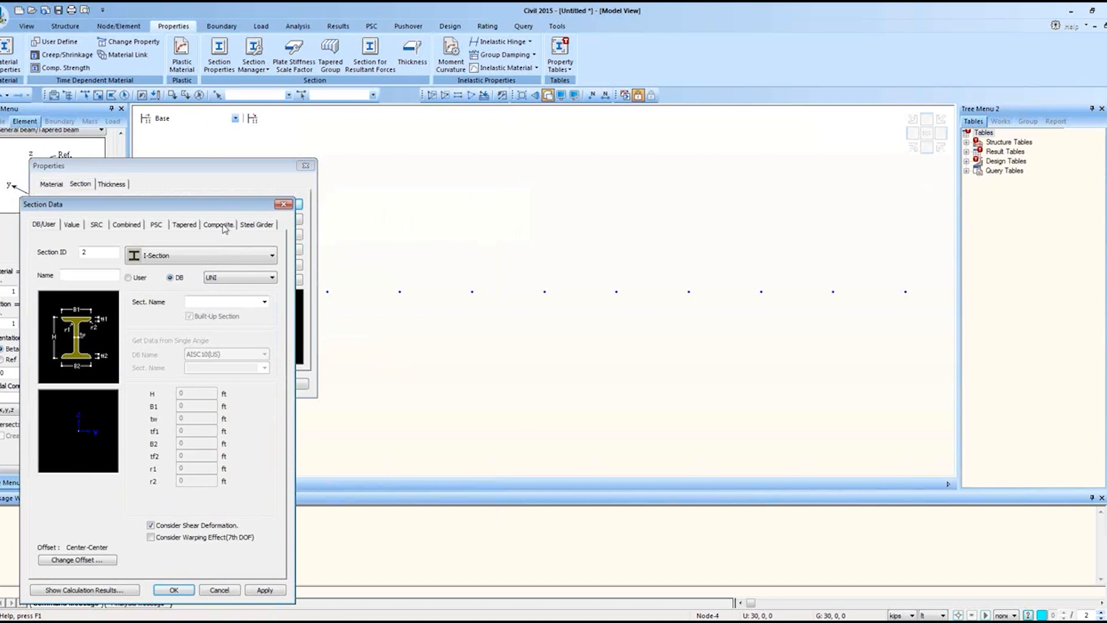
left_click(220, 225)
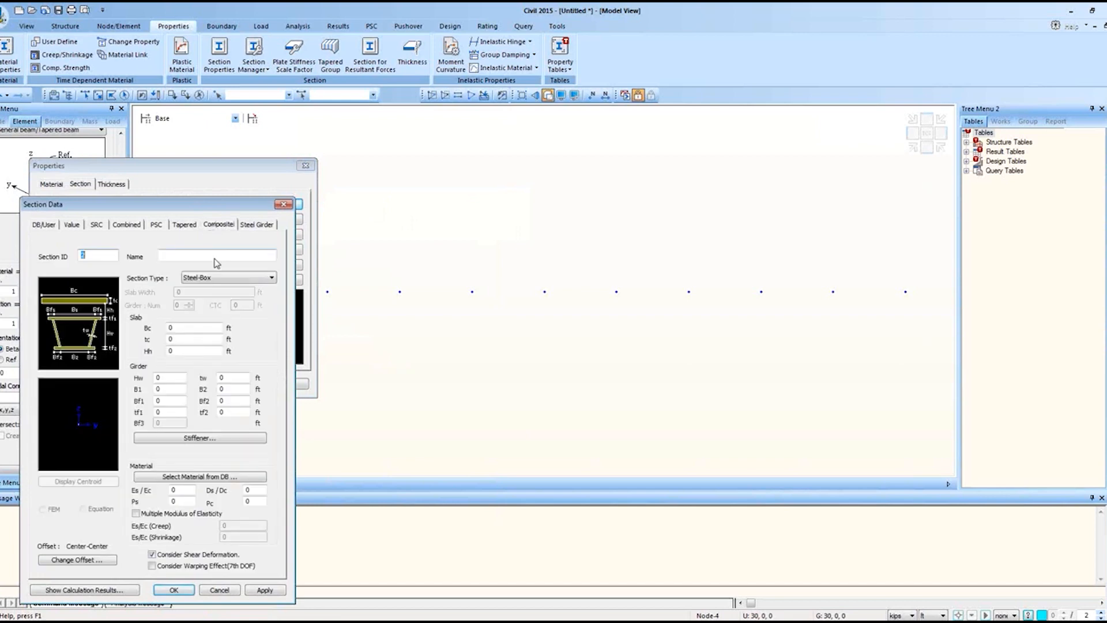
left_click(220, 277)
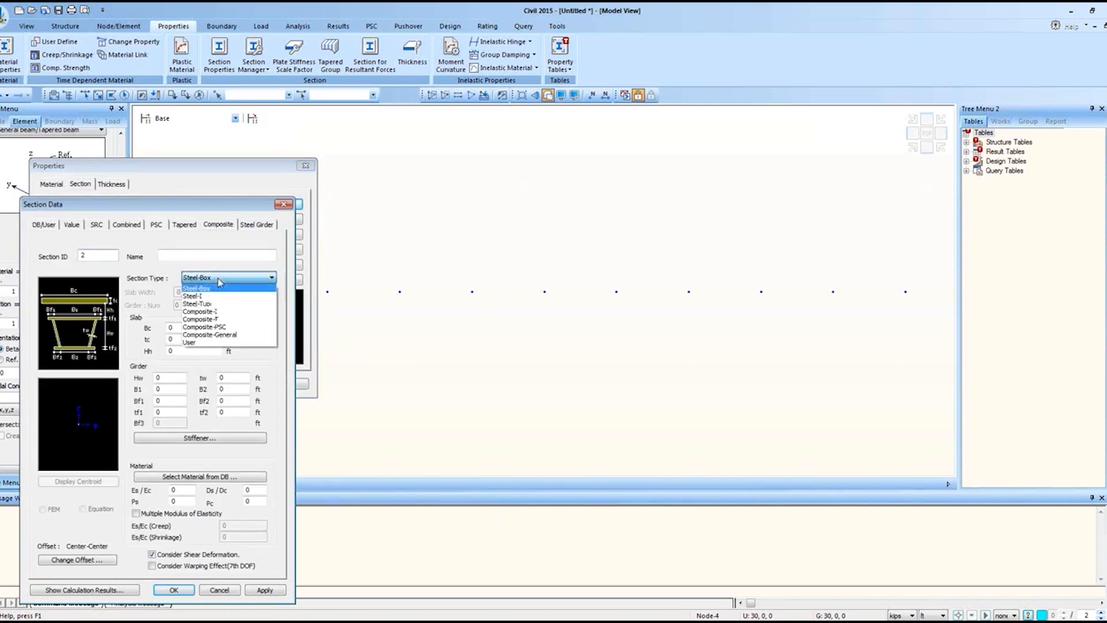
left_click(233, 315)
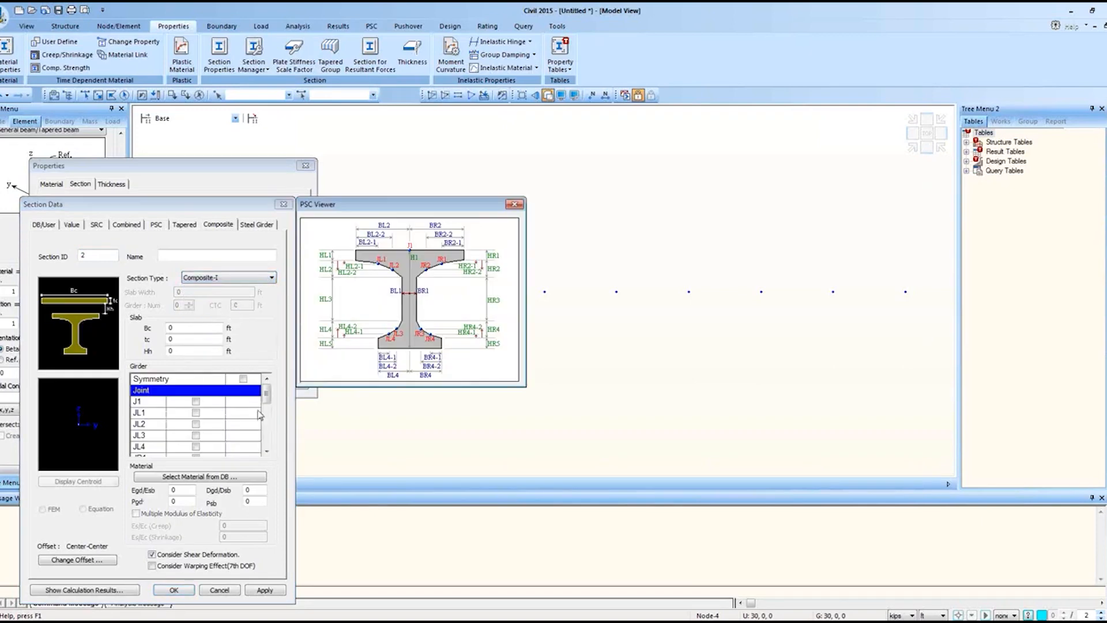
left_click_drag(266, 398, 266, 410)
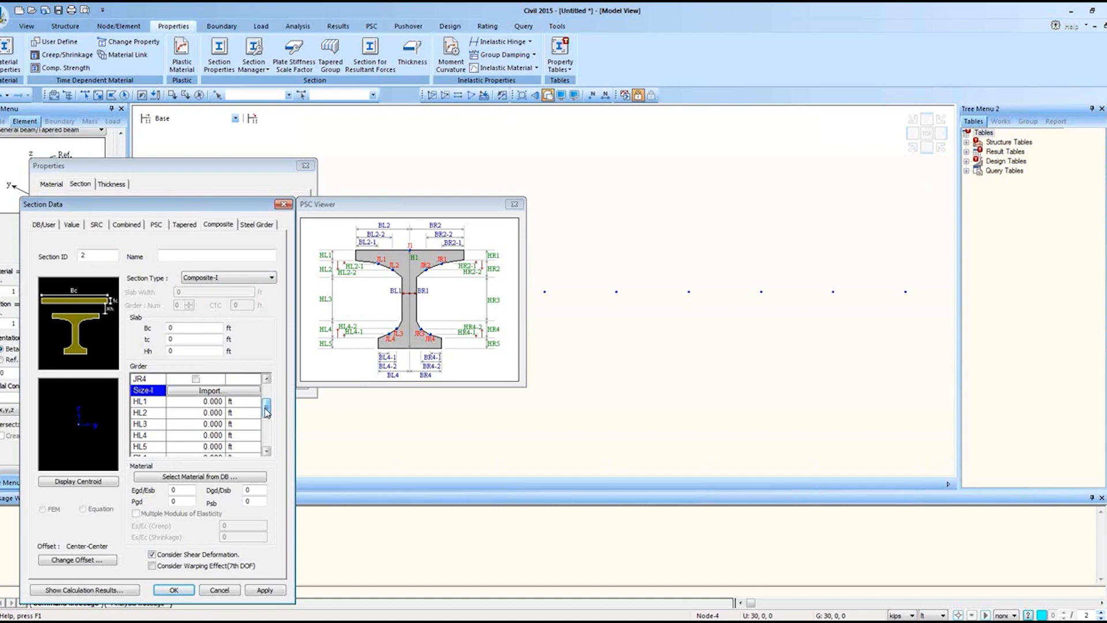
left_click(213, 390)
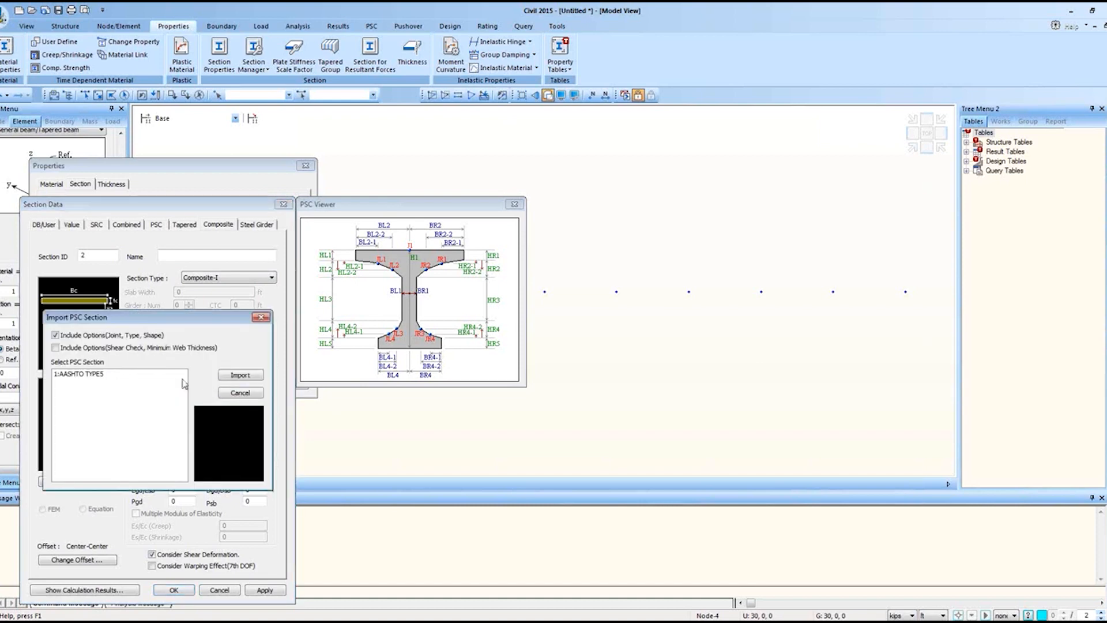
left_click(180, 375)
left_click(240, 375)
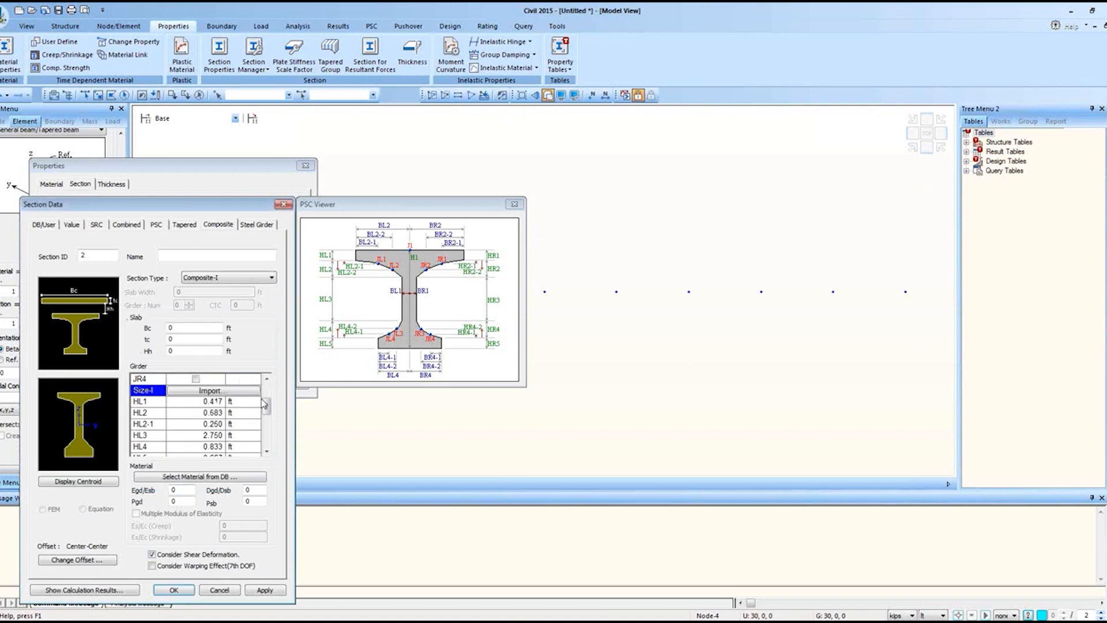
left_click_drag(269, 408, 268, 392)
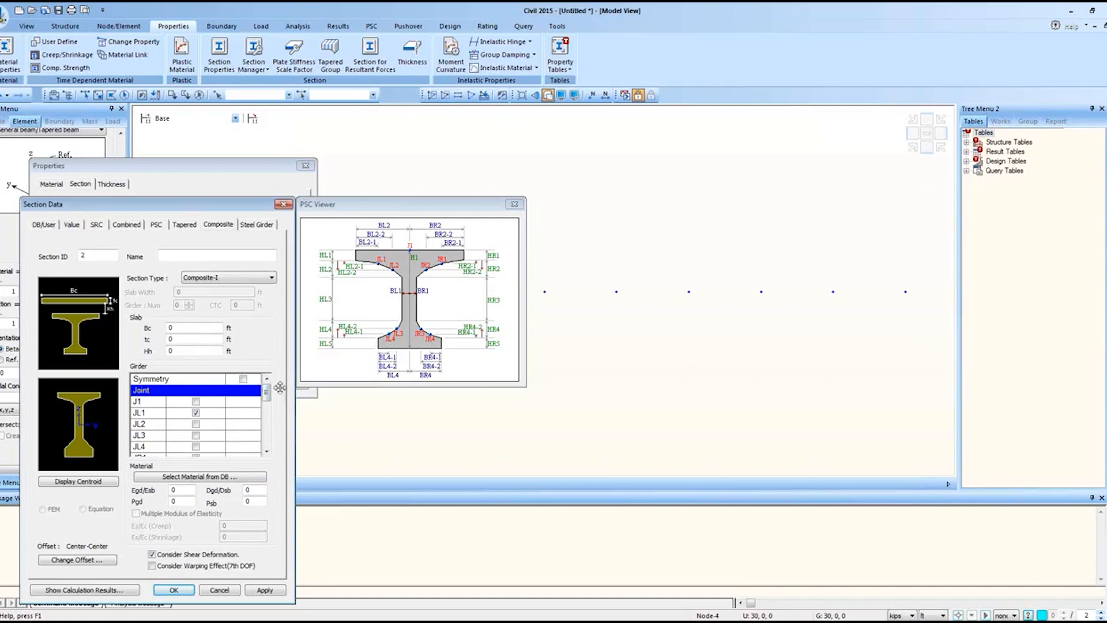
left_click(283, 204)
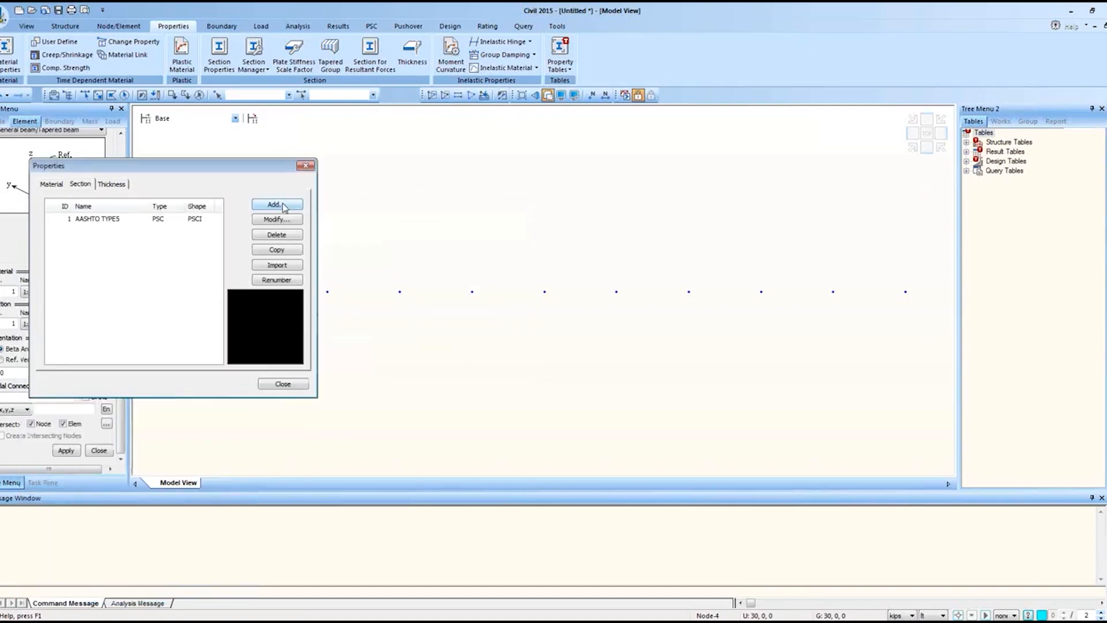
Close the properties dialog and change the model's length unit to inches.
left_click(302, 167)
left_click(926, 615)
left_click(933, 596)
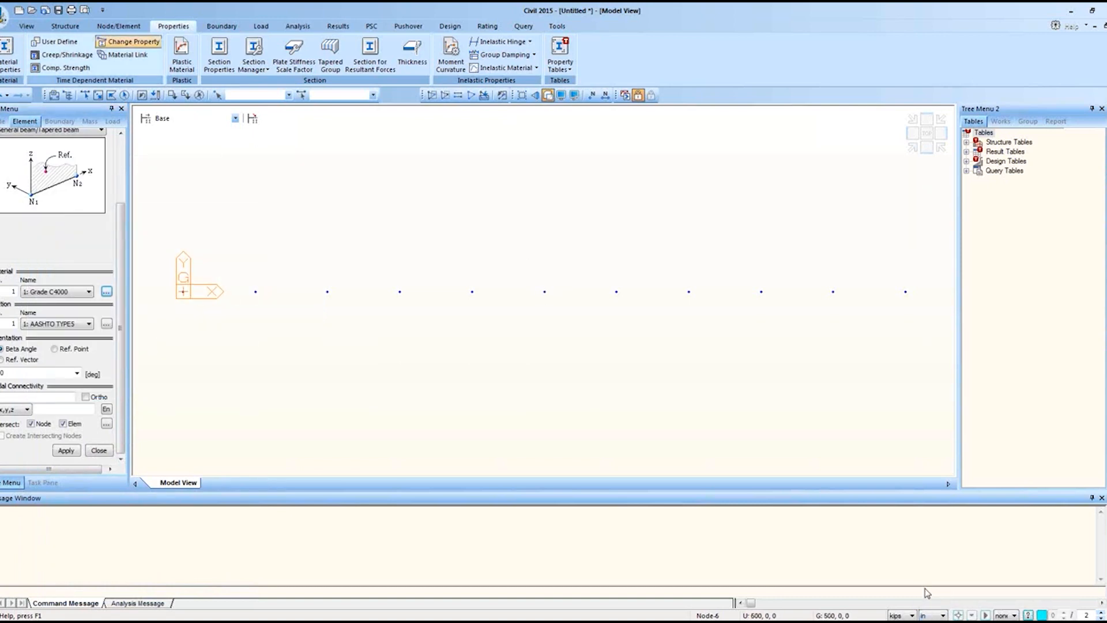
Start a new composite section with the Composite-I section type in the section properties.
left_click(219, 55)
left_click_drag(173, 7, 231, 239)
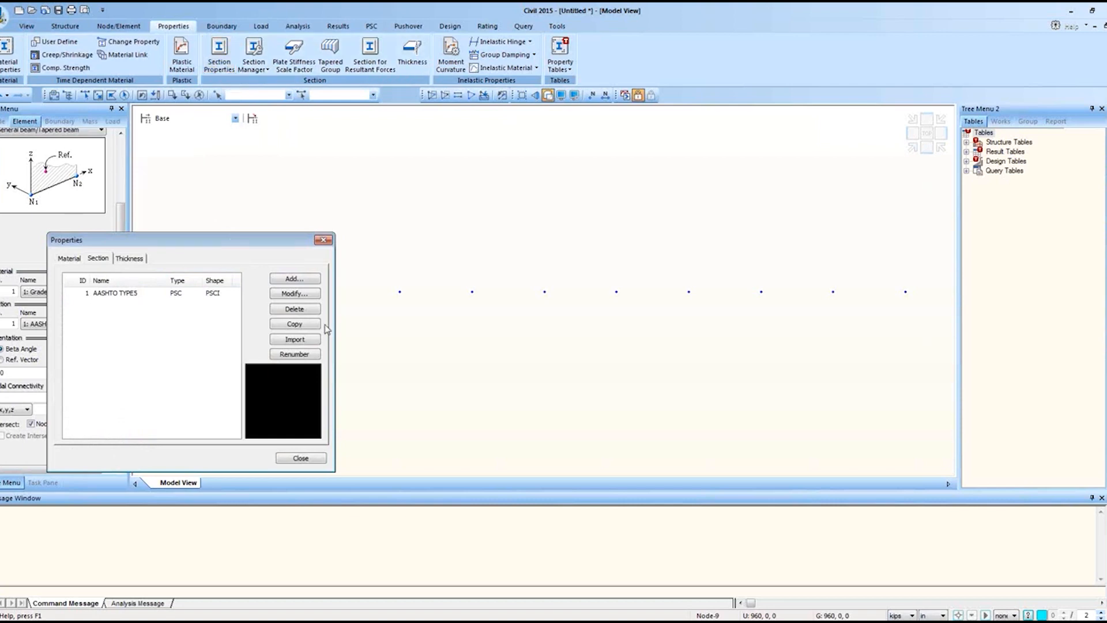
left_click(300, 279)
left_click(246, 240)
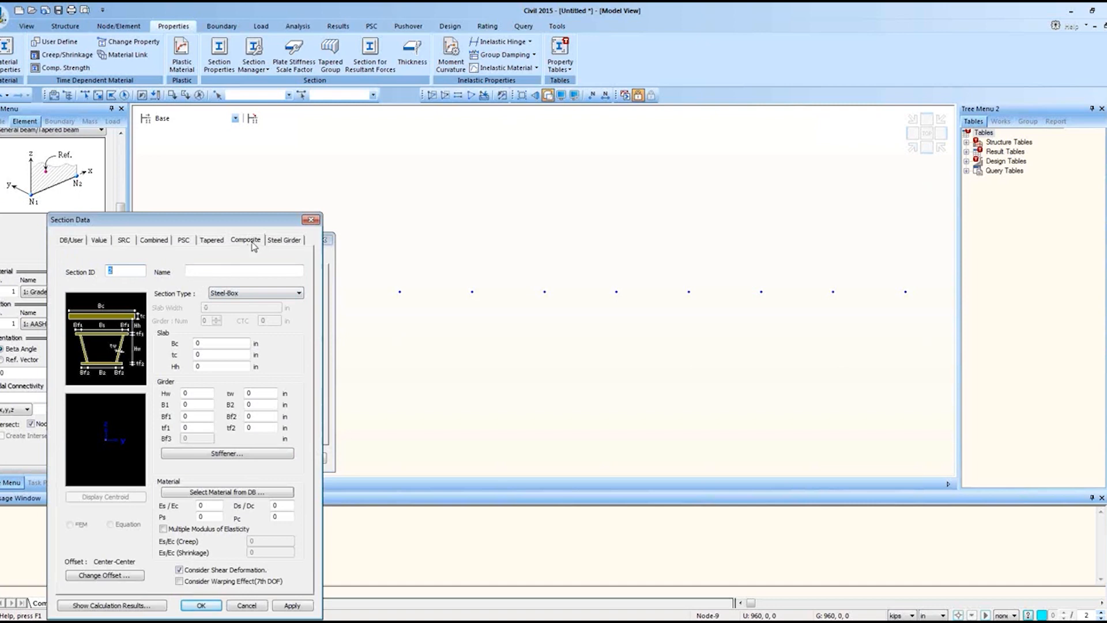
left_click(237, 293)
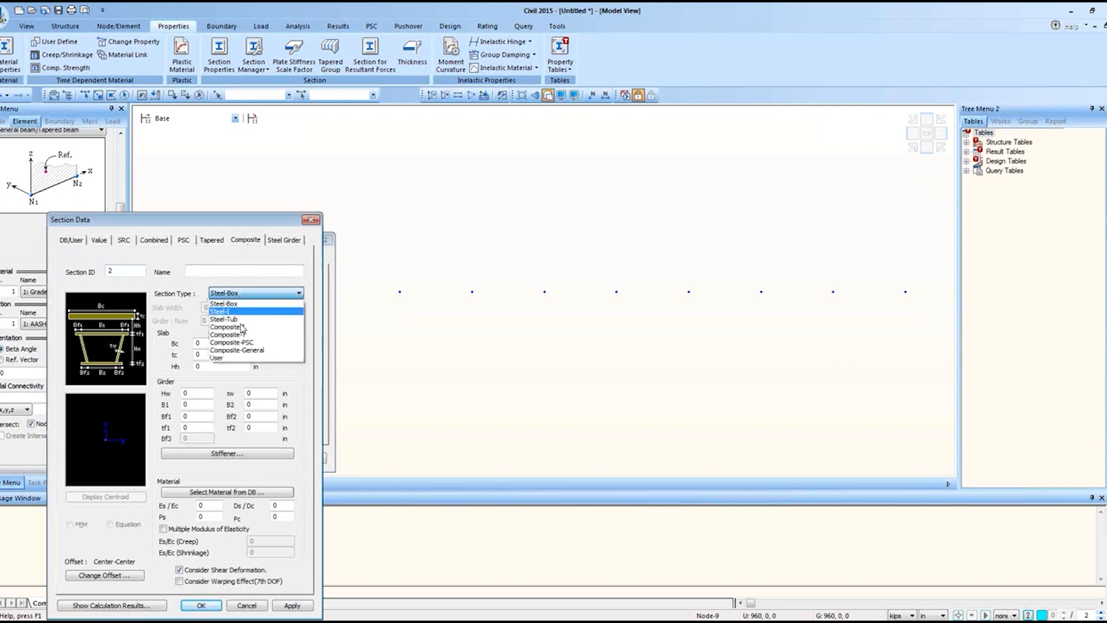
left_click(242, 330)
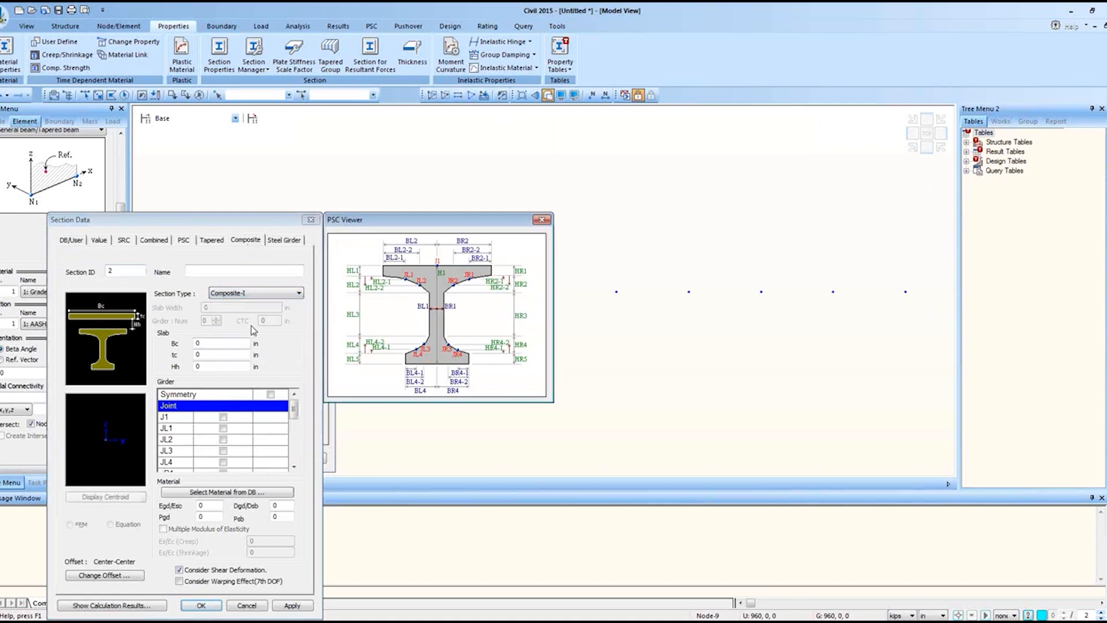
Import the girder dimensions for the Composite-I section from the AASHTO TYPE5 section.
left_click(294, 419)
left_click(294, 421)
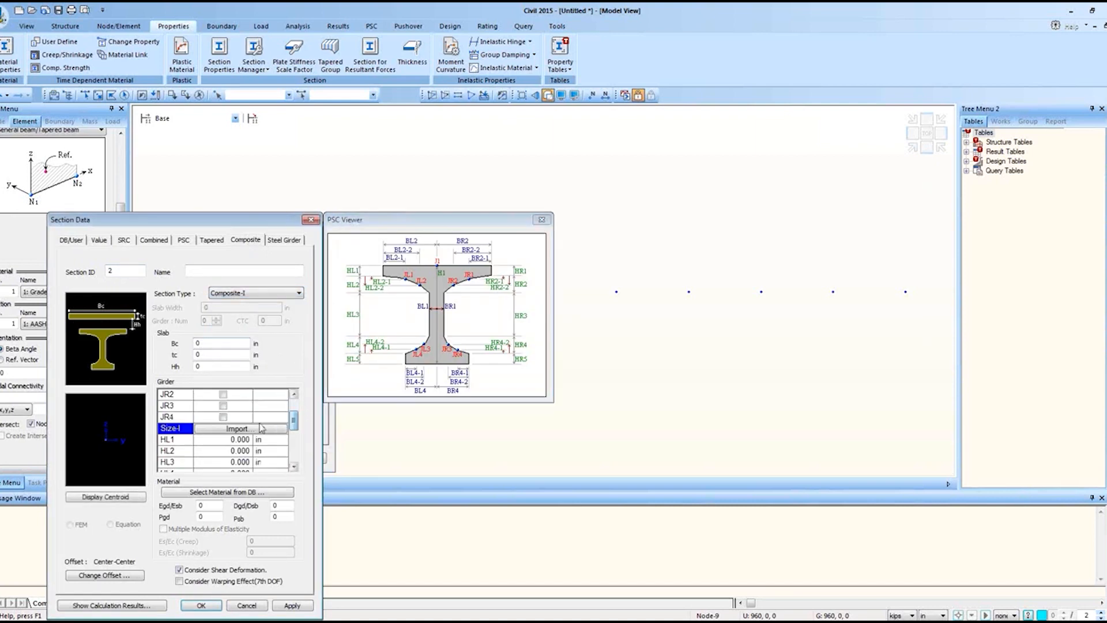
left_click(266, 428)
left_click(168, 392)
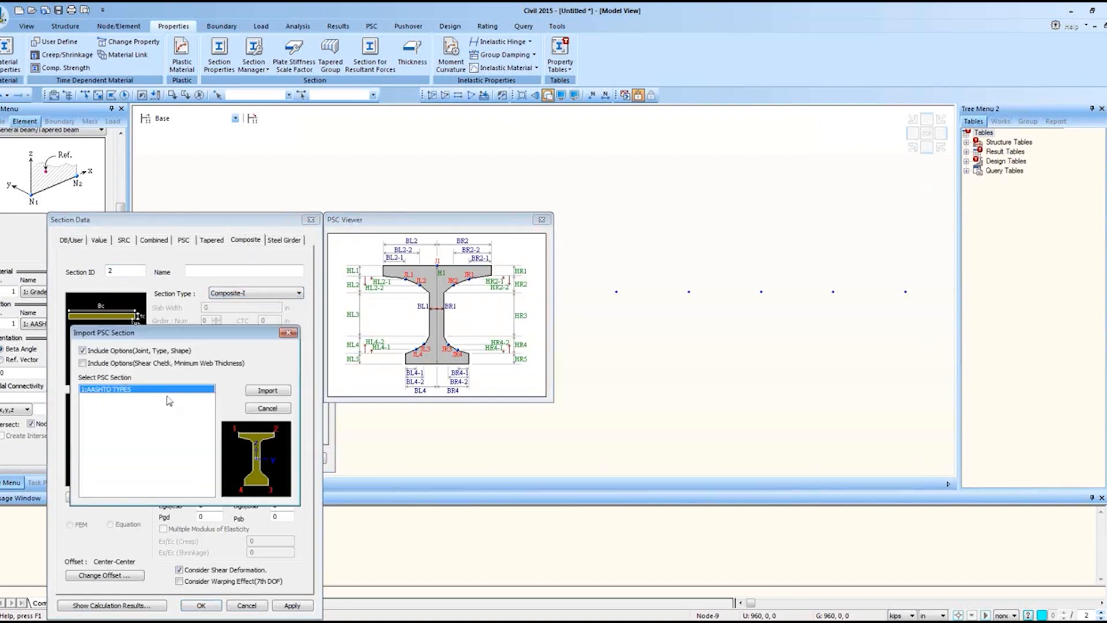
left_click(261, 392)
left_click_drag(294, 421, 291, 451)
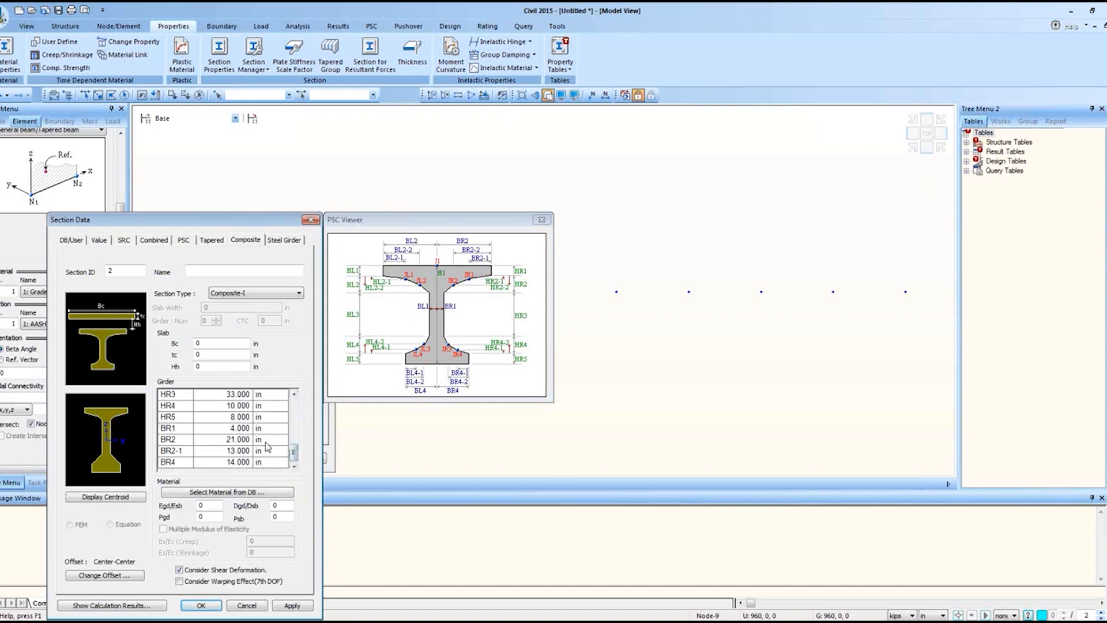
Set the slab width Bc to 110 in and the slab thickness tc to 8.5 in.
double_click(216, 344)
type("110")
key("Tab")
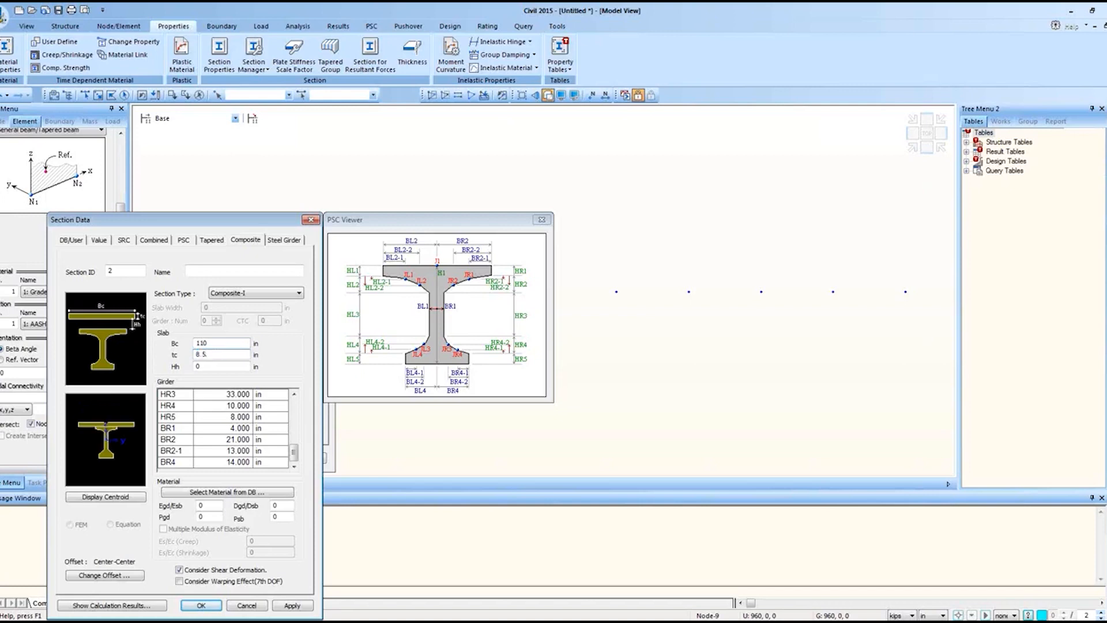
left_click(191, 363)
Change the composite section's offset to Center-Top and try to display its offset point.
left_click(127, 577)
left_click_drag(206, 438, 467, 326)
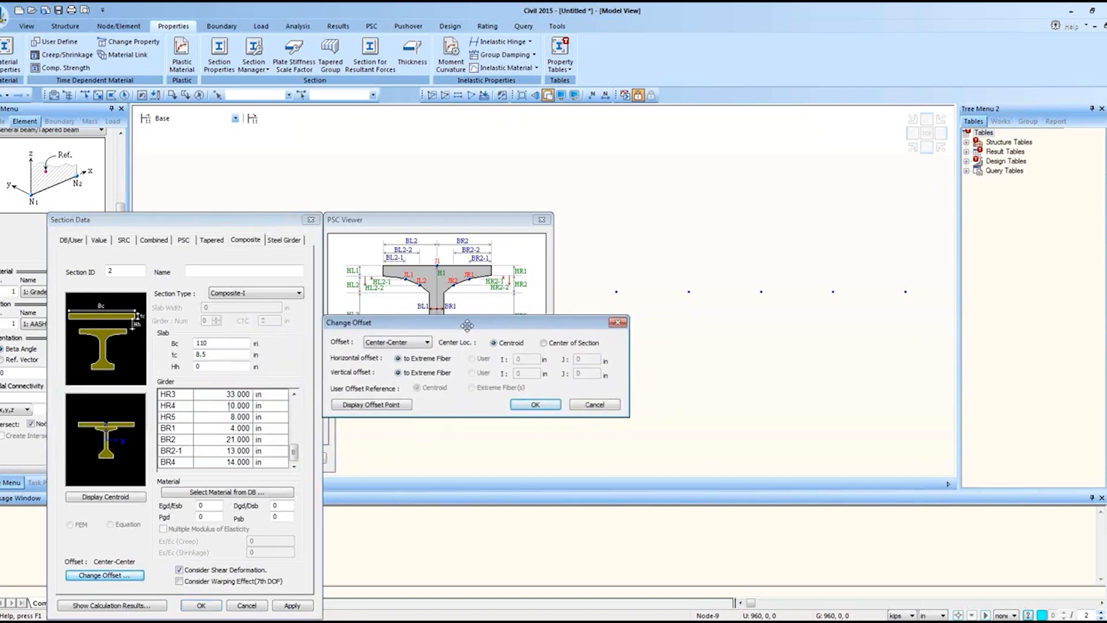
left_click(406, 346)
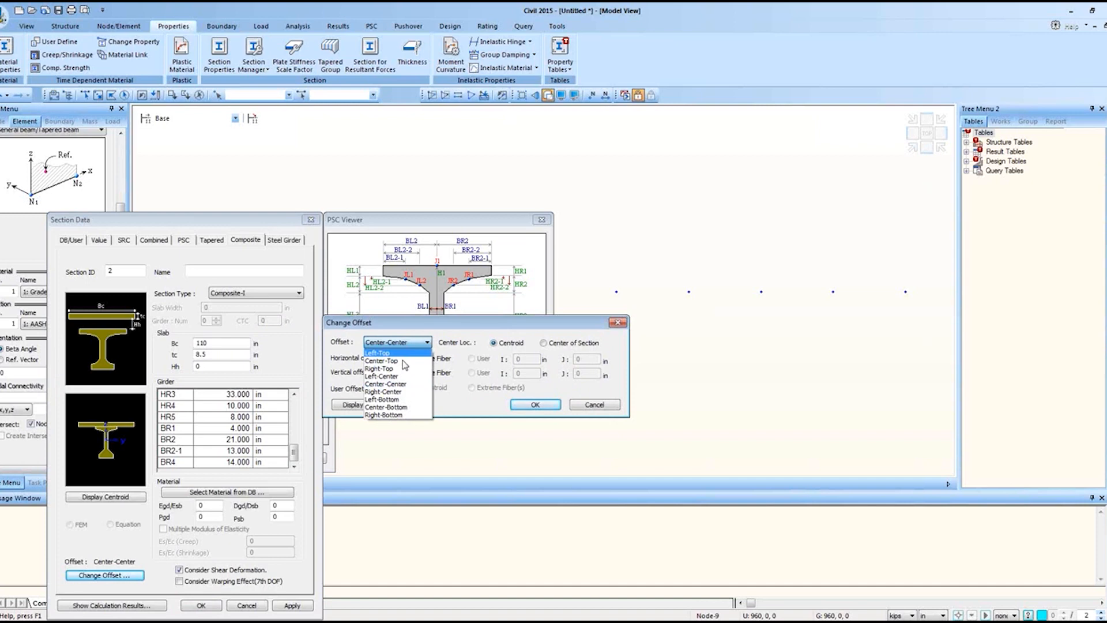
left_click(404, 361)
left_click(397, 404)
left_click(378, 407)
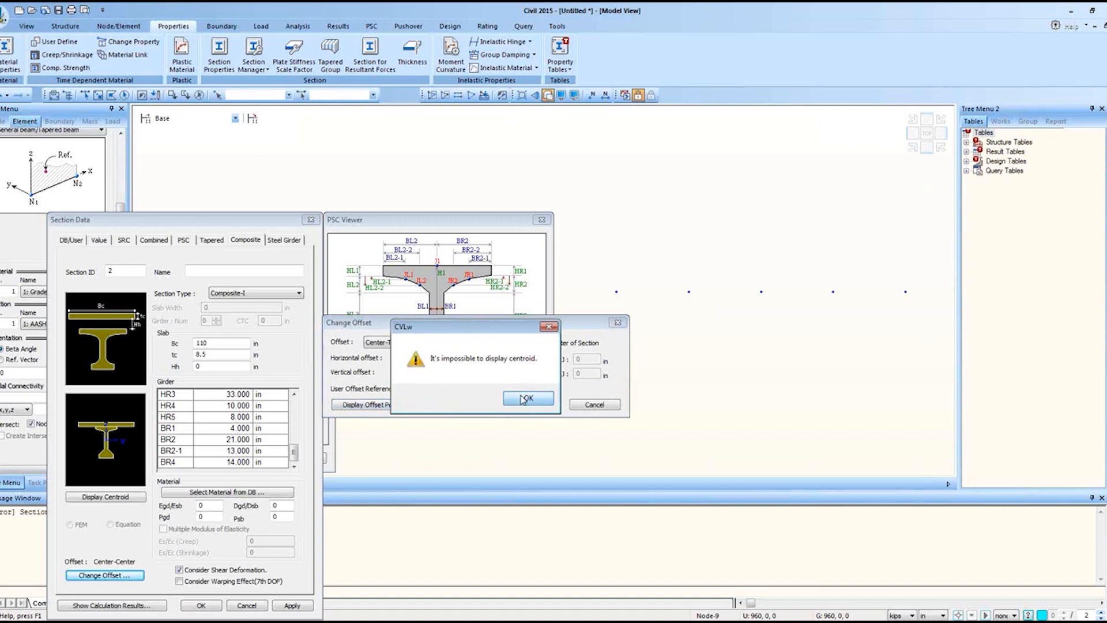
left_click(527, 397)
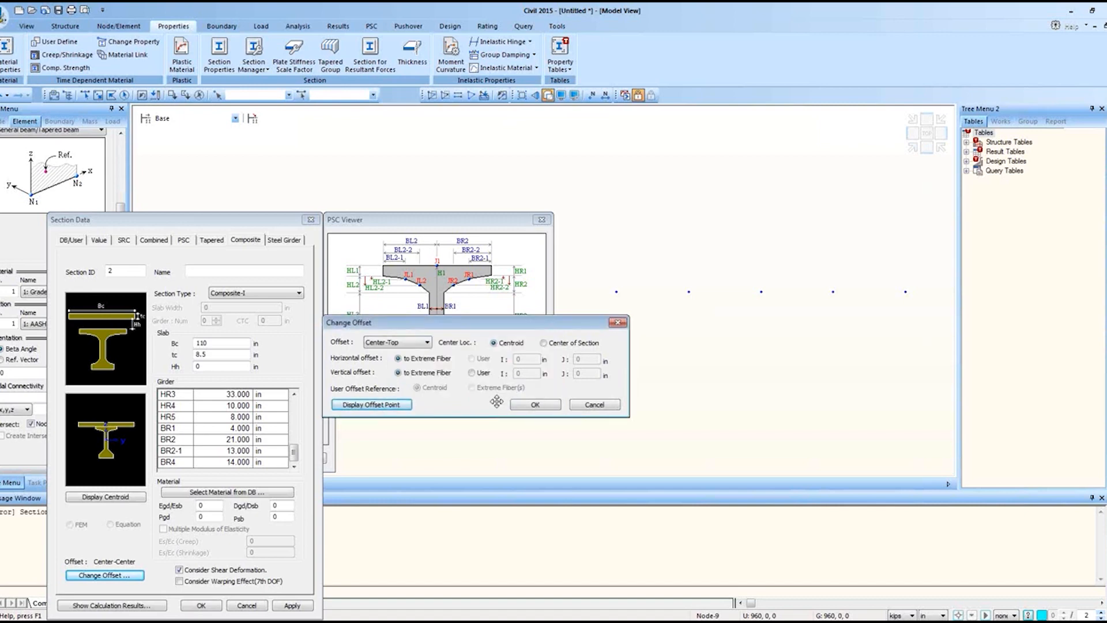
left_click(528, 405)
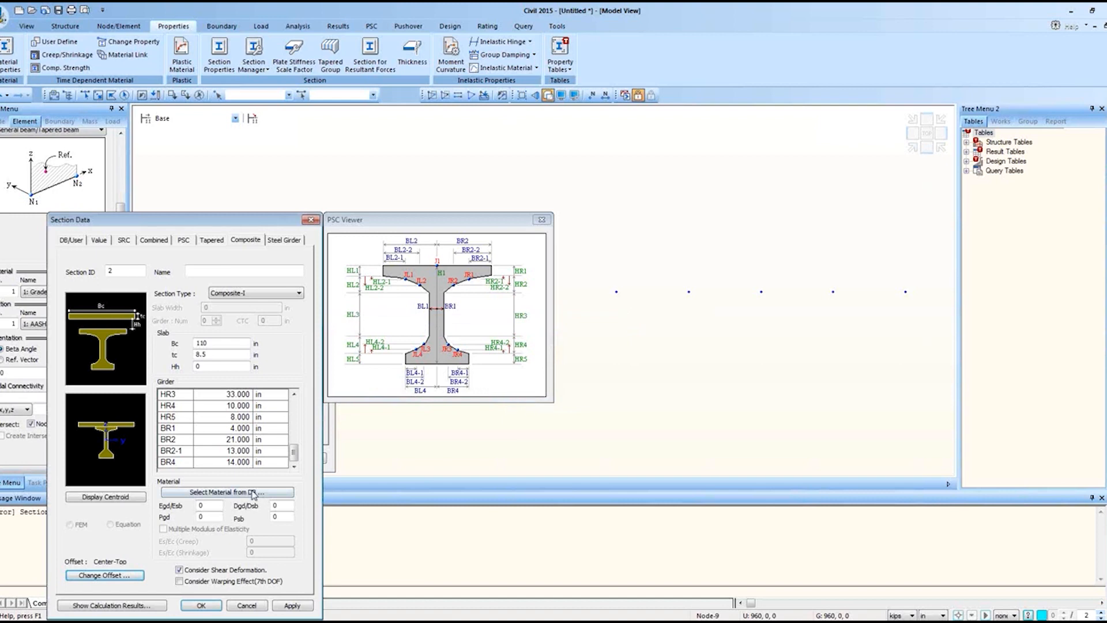
Assign ASTM(RC) Grade C4000 concrete from the material database to both the slab and the girder.
left_click(255, 494)
left_click_drag(329, 468, 330, 394)
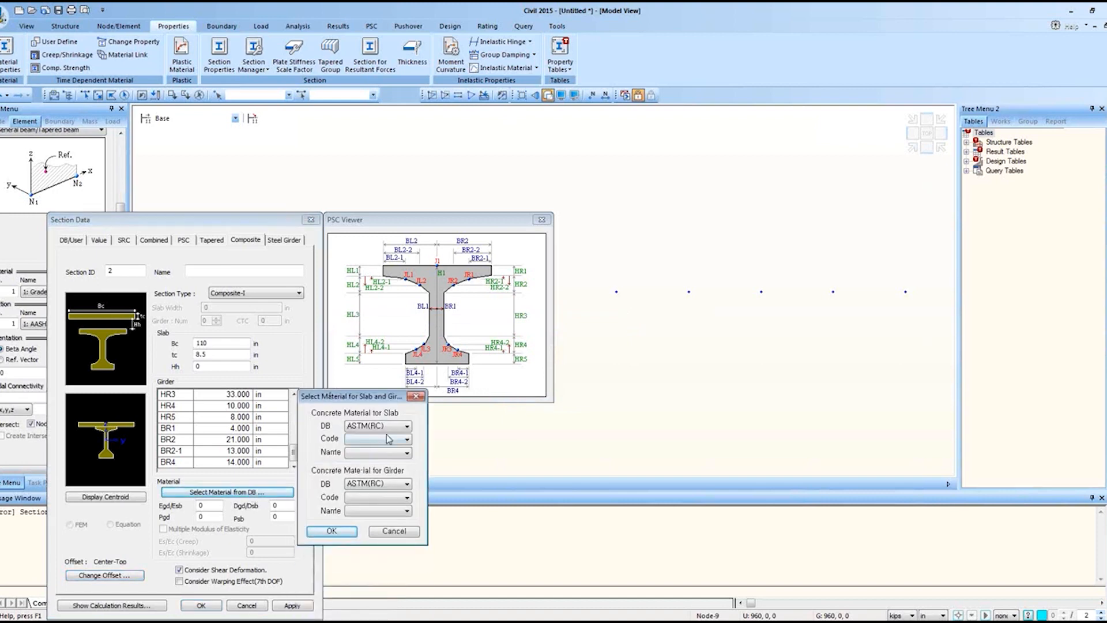
left_click(406, 452)
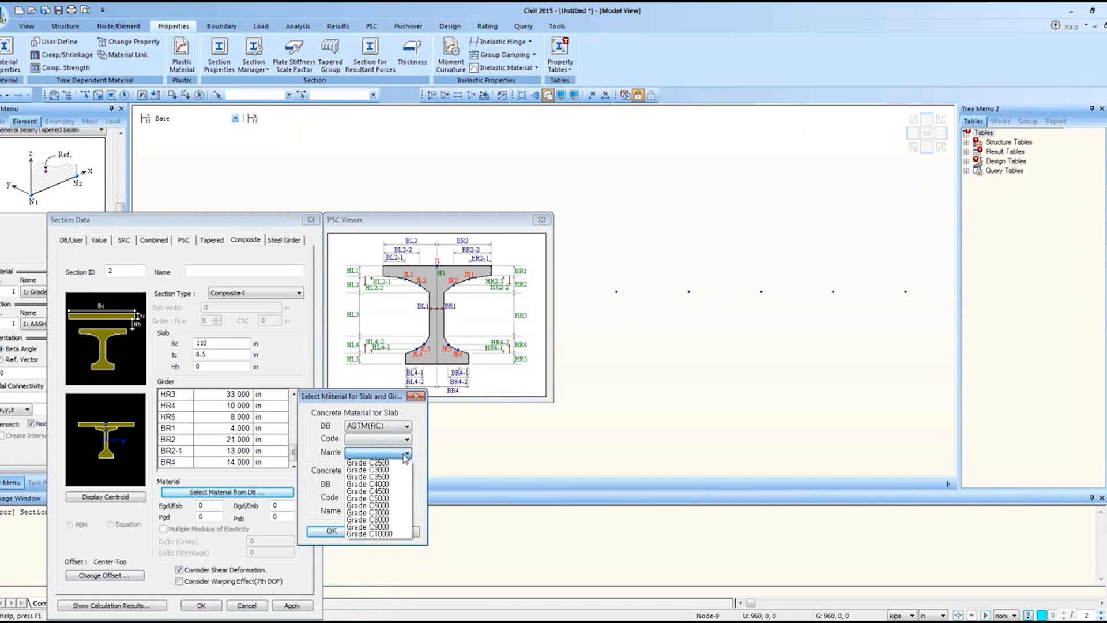
left_click(397, 484)
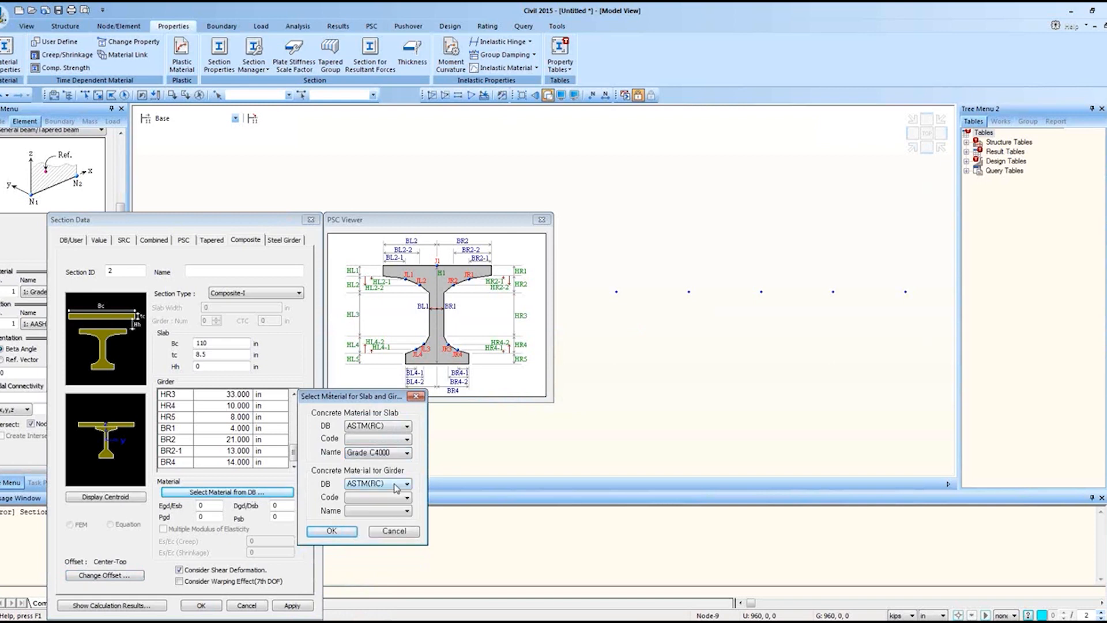
left_click(392, 511)
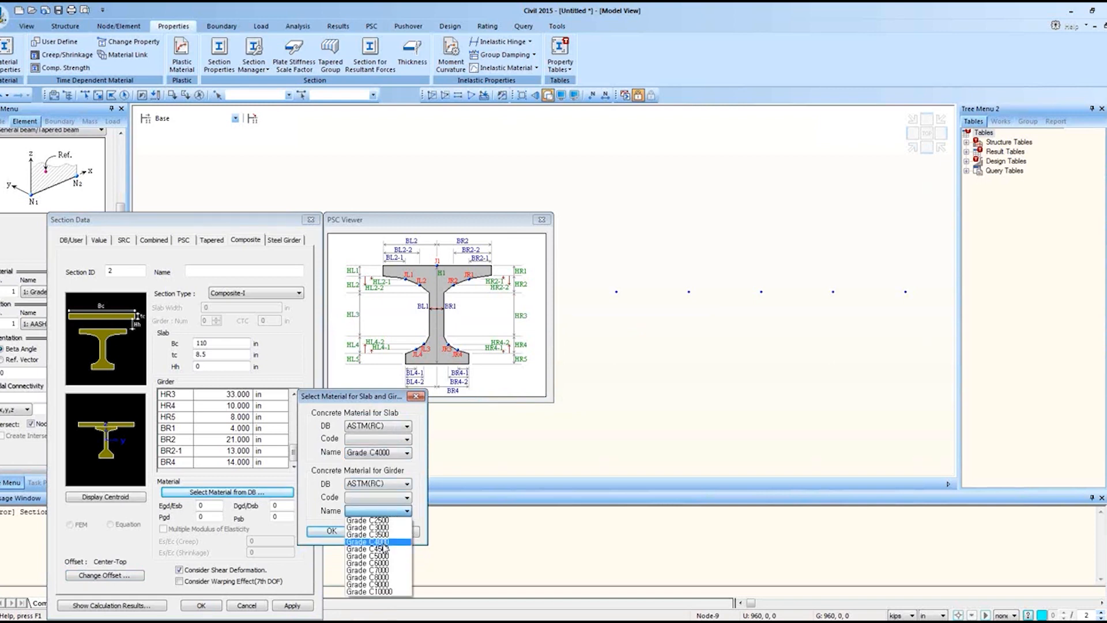
left_click(384, 543)
left_click(331, 530)
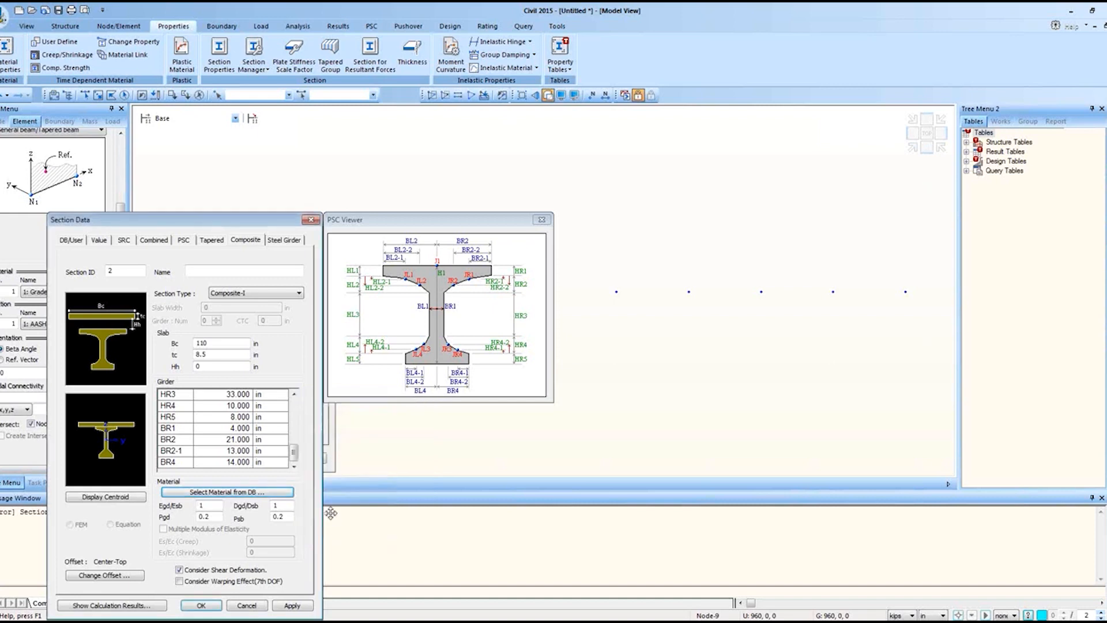
Display the Center-Top offset point in the composite section's preview.
left_click(104, 574)
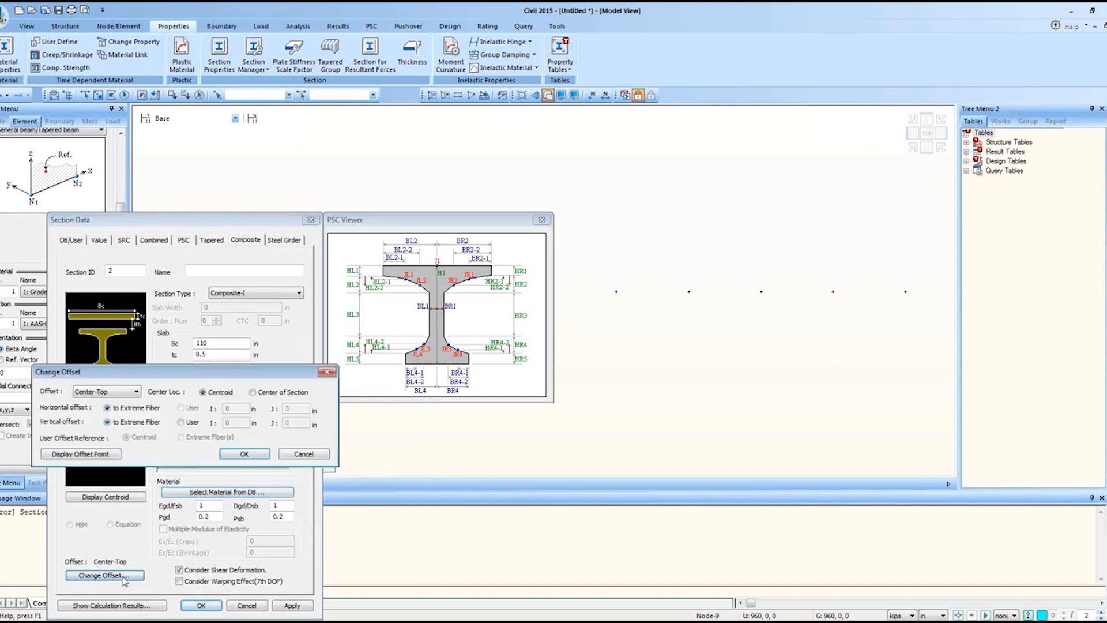
left_click_drag(191, 376, 436, 393)
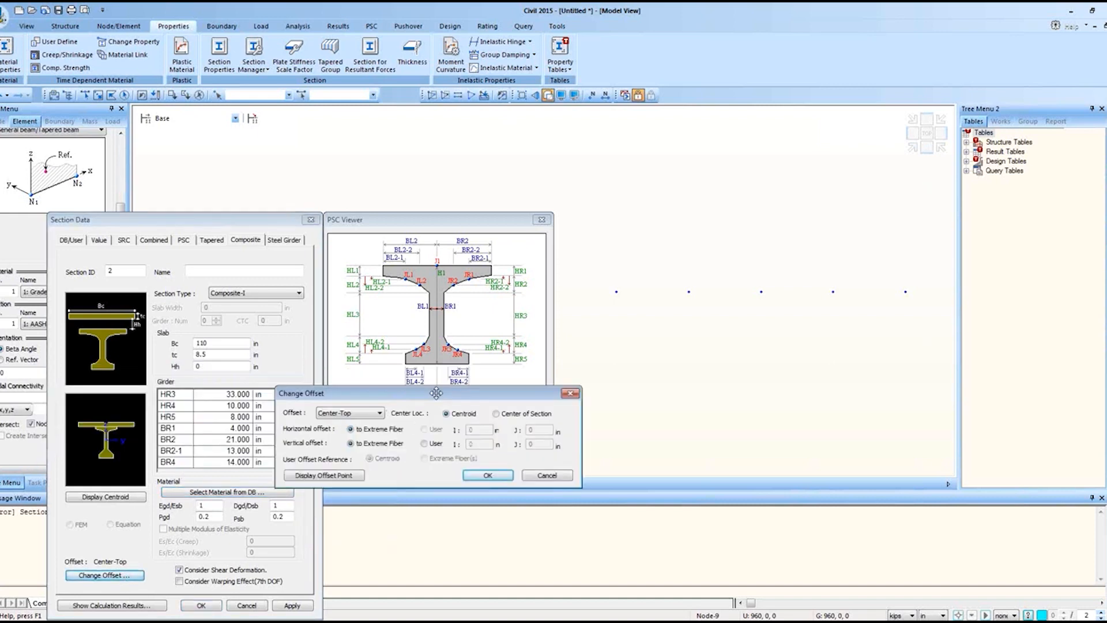
left_click(304, 479)
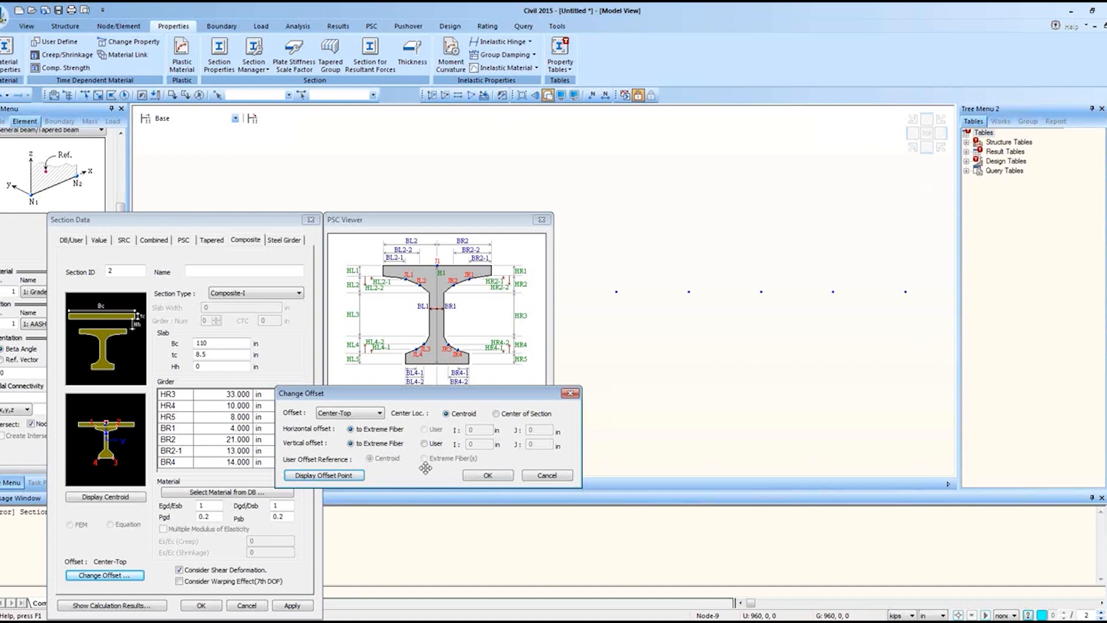
left_click(477, 475)
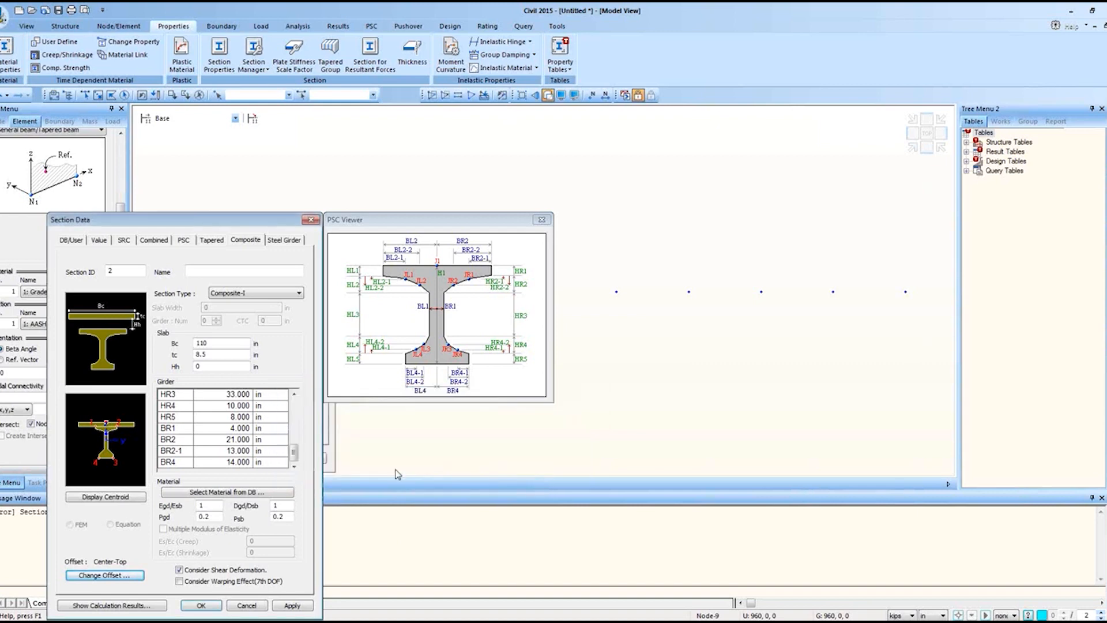
Name the section Composite-I and create it.
left_click(212, 607)
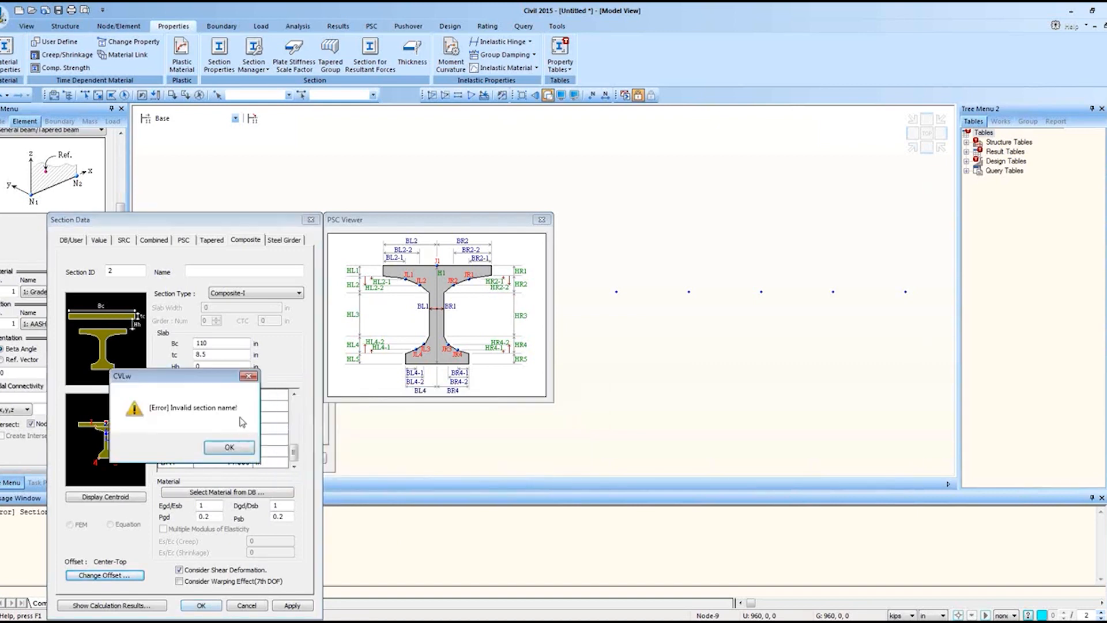
left_click(230, 450)
left_click(210, 270)
type("Composite-I")
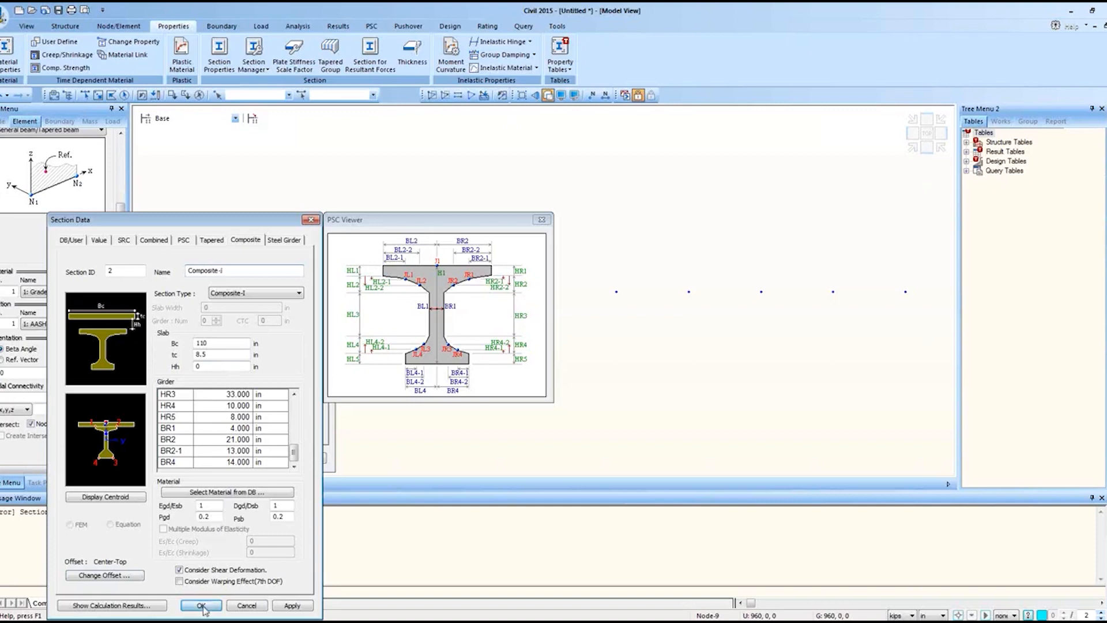
left_click(202, 605)
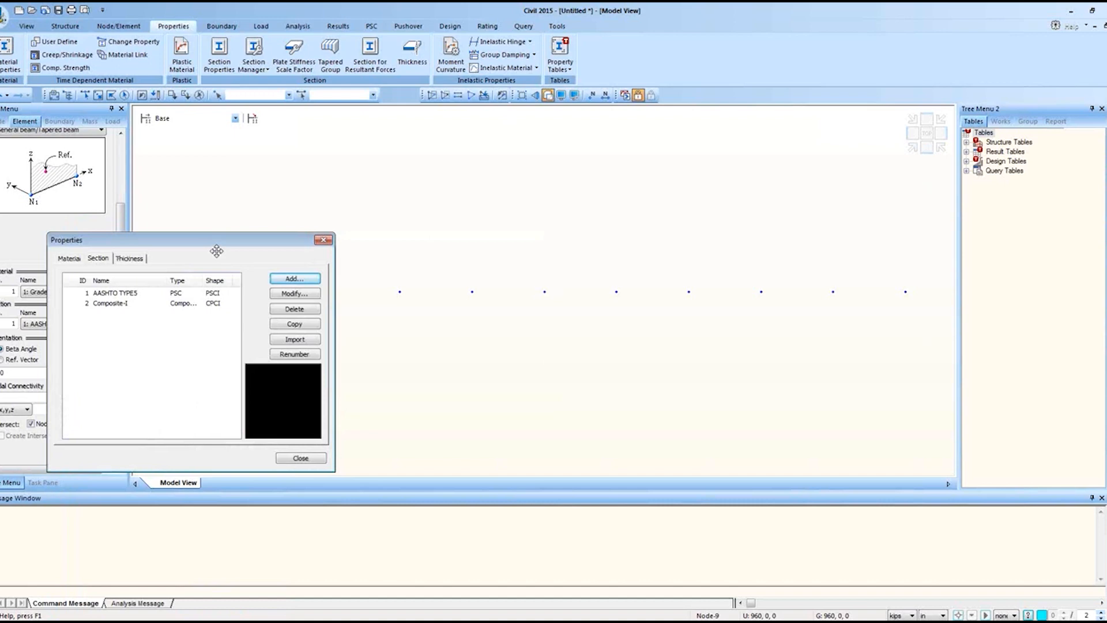
Create beam elements with the Composite-I section from the first node at the origin to the last node along X.
left_click(69, 258)
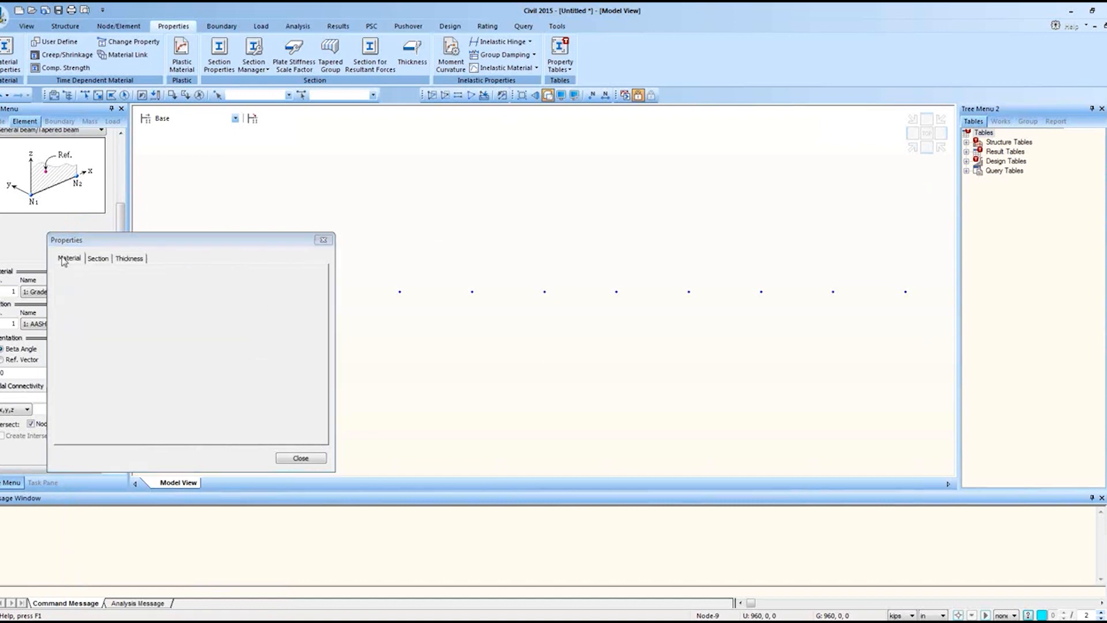
left_click(322, 240)
left_click(84, 324)
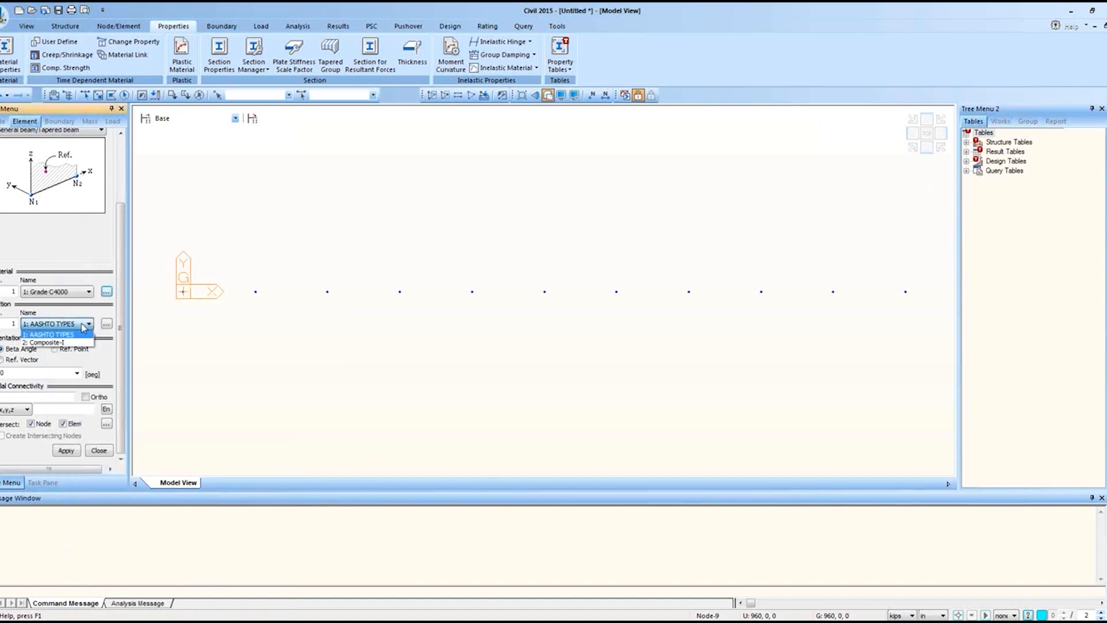
left_click(72, 343)
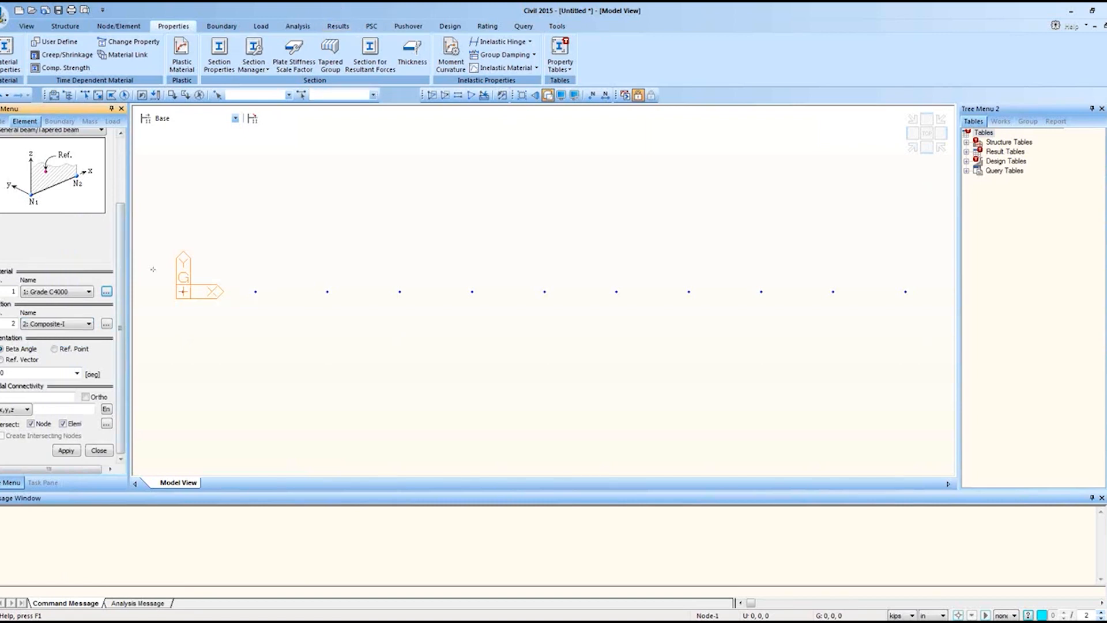
left_click(184, 292)
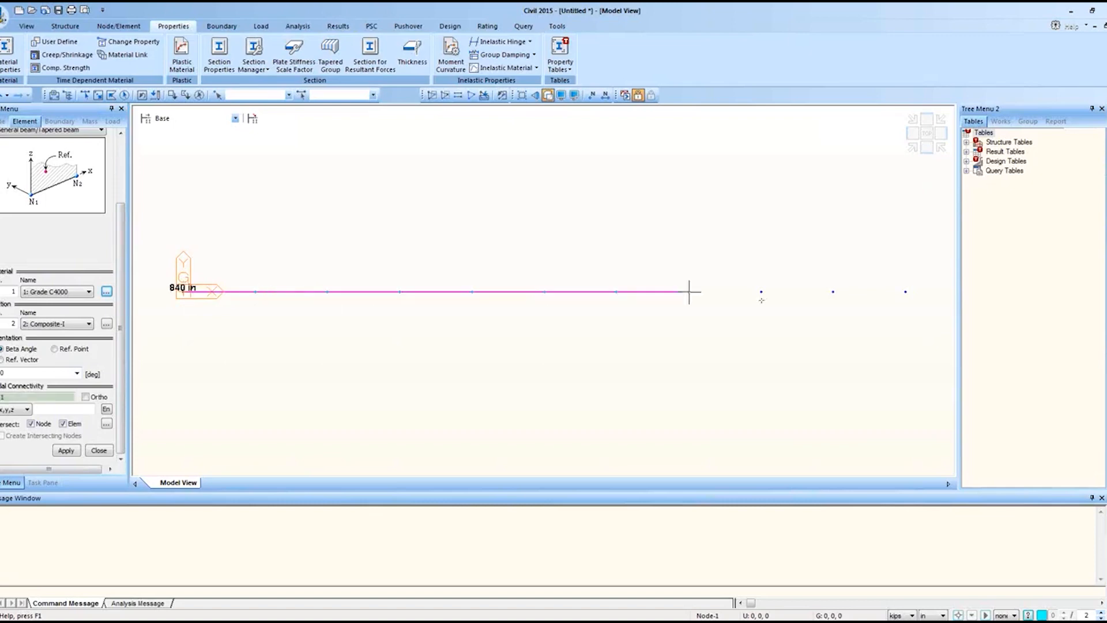
left_click(905, 292)
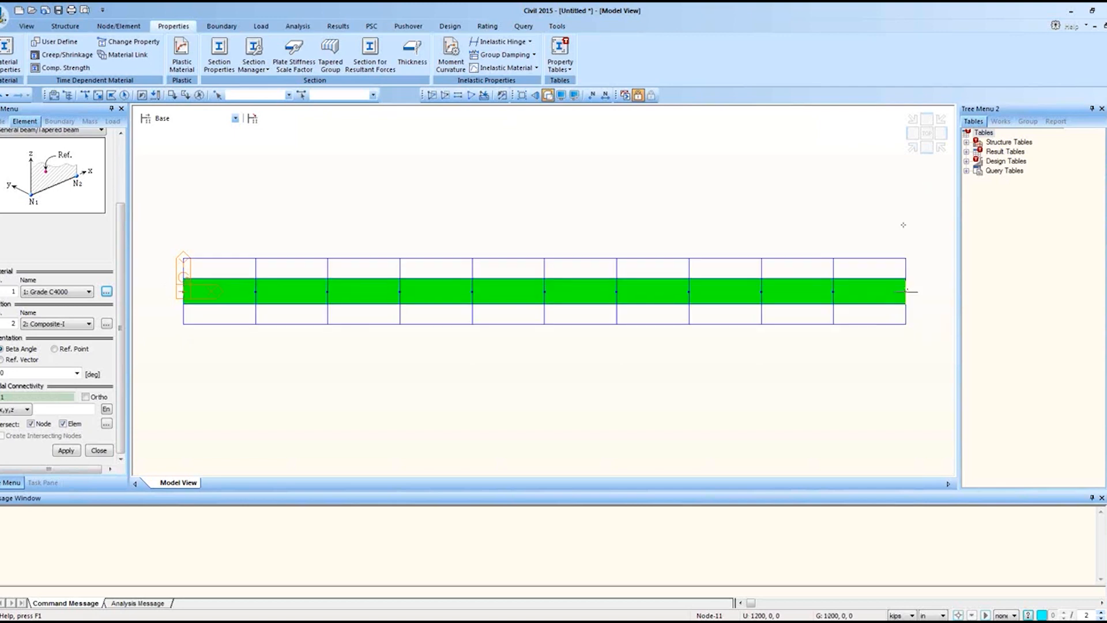
left_click(913, 148)
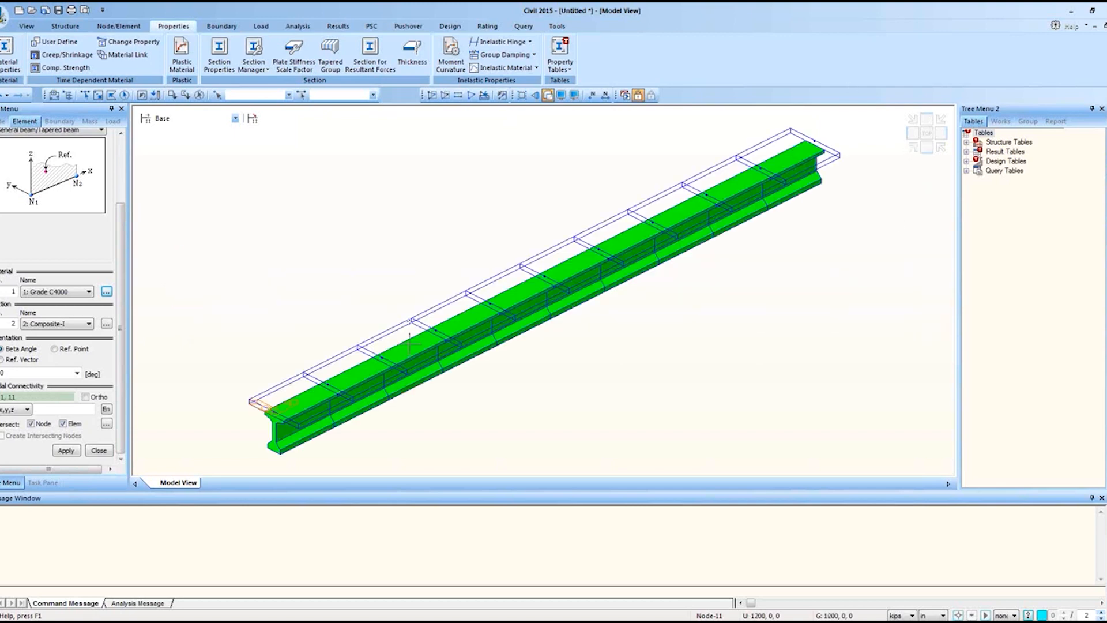
mouse_move(410, 344)
Select the whole girder line in the top view for Translate Elements and set an equal copy distance of 0, 55, 0 in.
left_click(926, 133)
left_click(98, 95)
left_click_drag(169, 222, 924, 357)
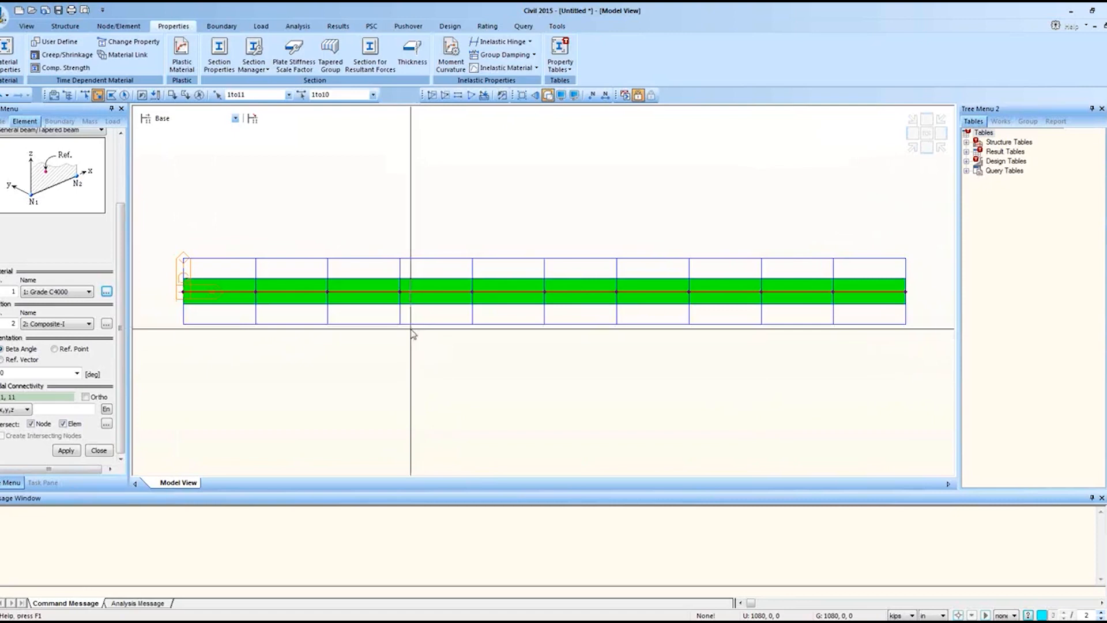
left_click(133, 27)
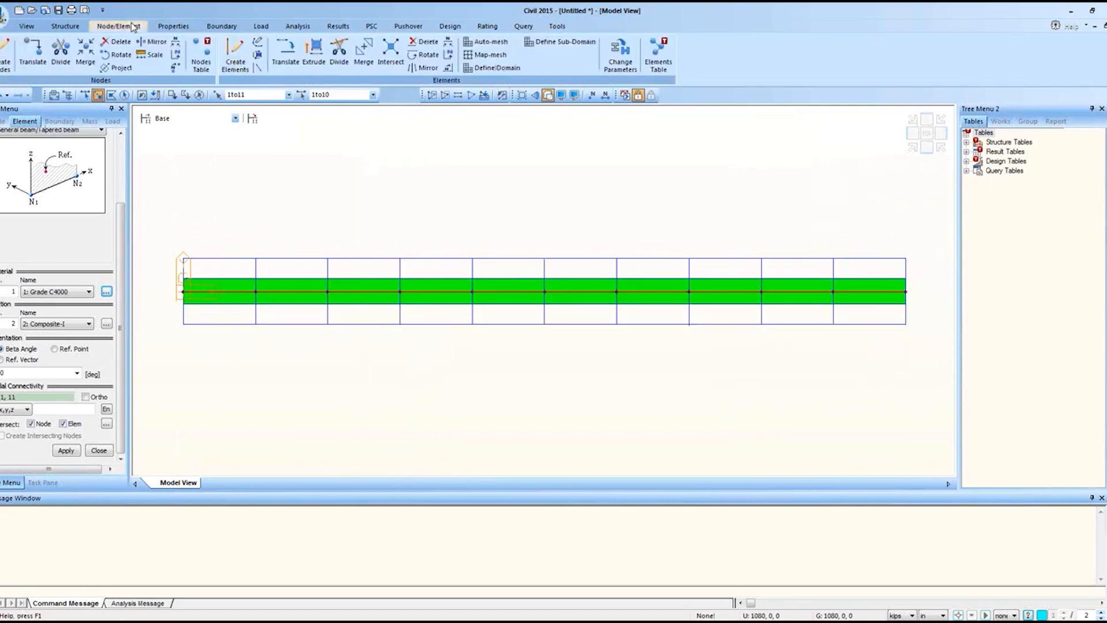
left_click(286, 68)
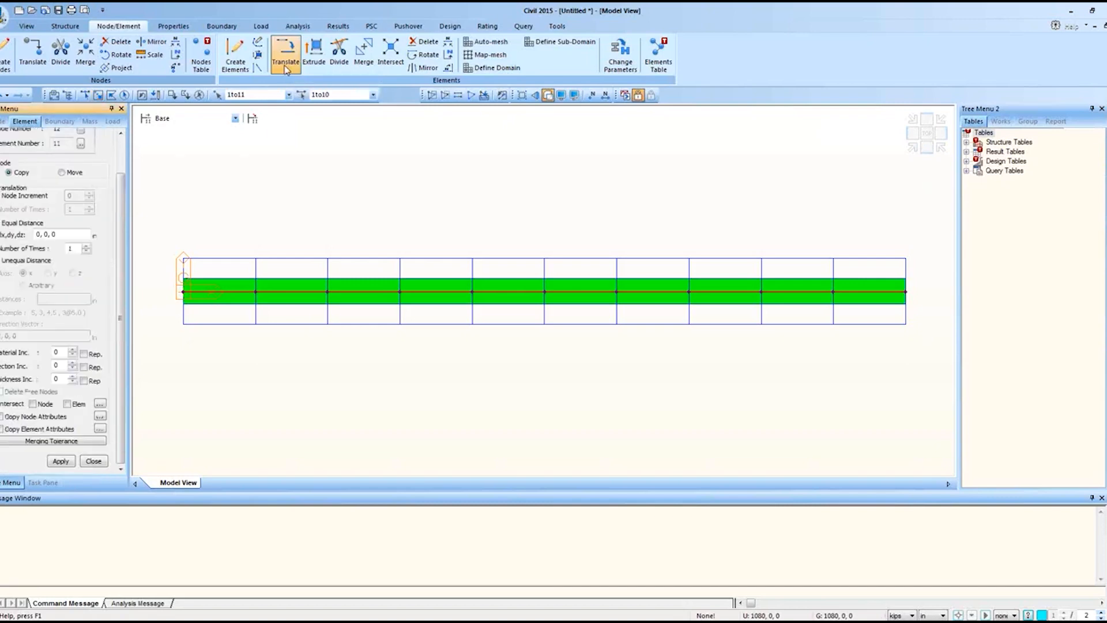
left_click_drag(124, 250, 124, 245)
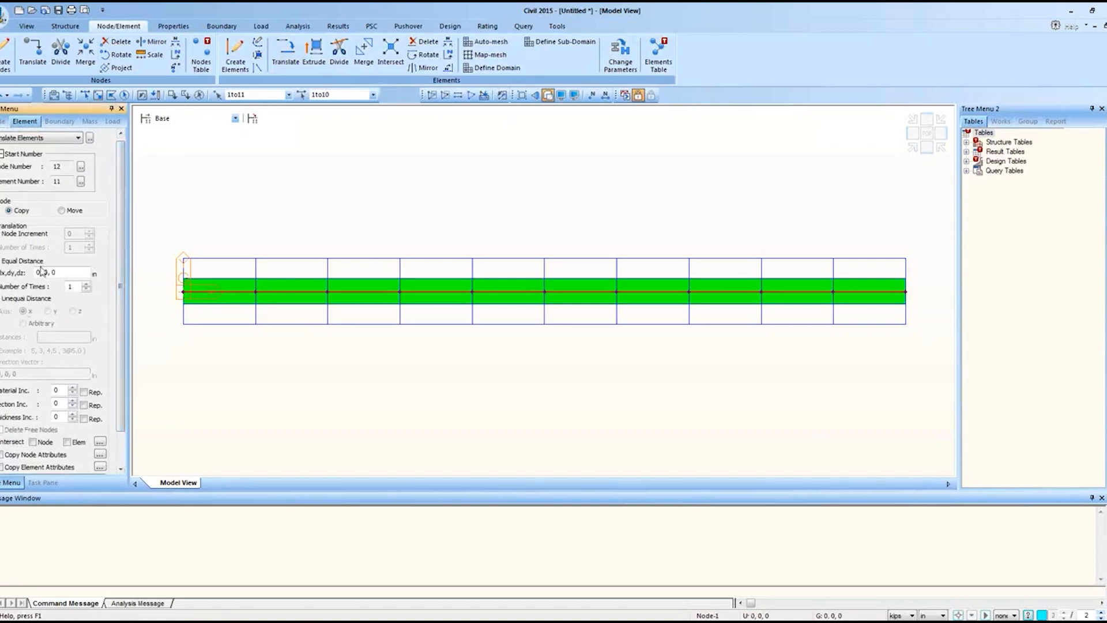
left_click(5, 298)
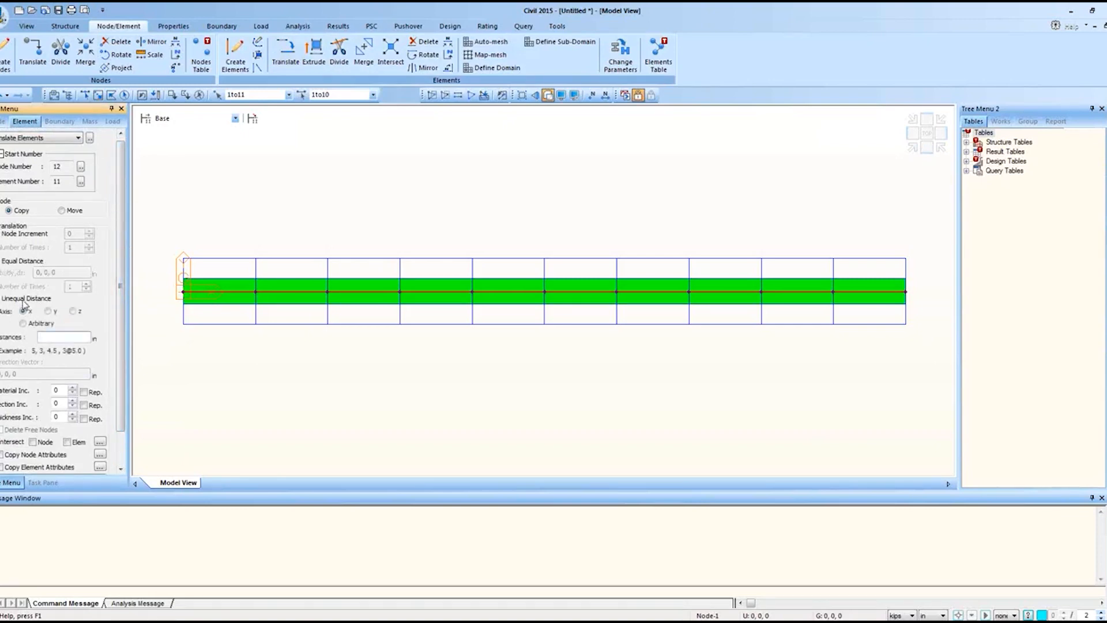
left_click(23, 261)
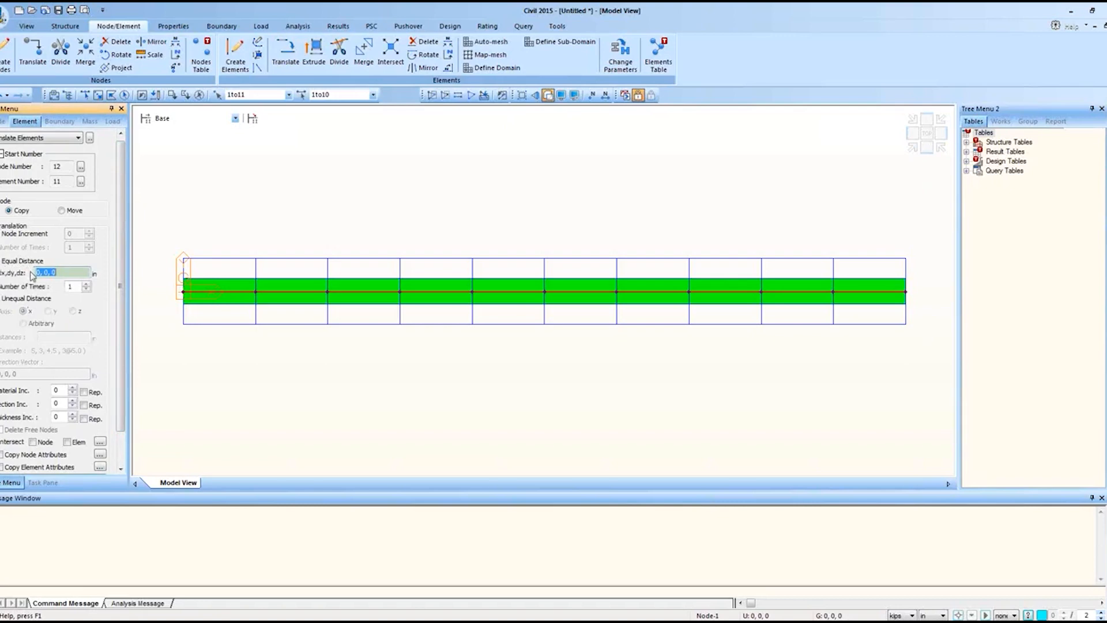
left_click(46, 273)
type("55")
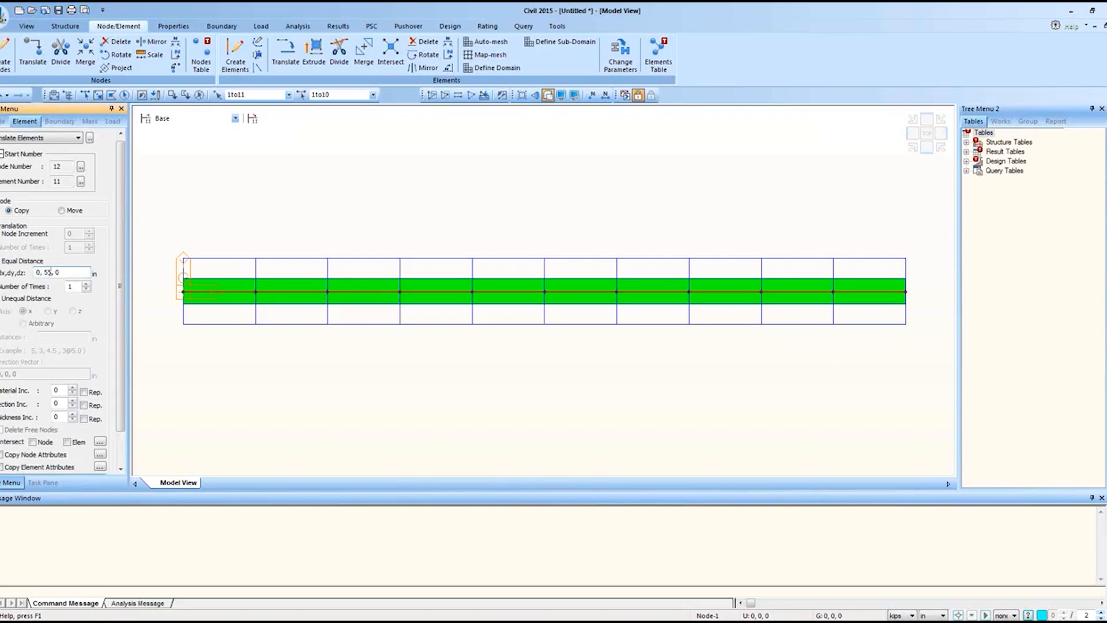
Copy the selected girder line 4 times, including its node and element attributes.
left_click_drag(121, 239, 119, 283)
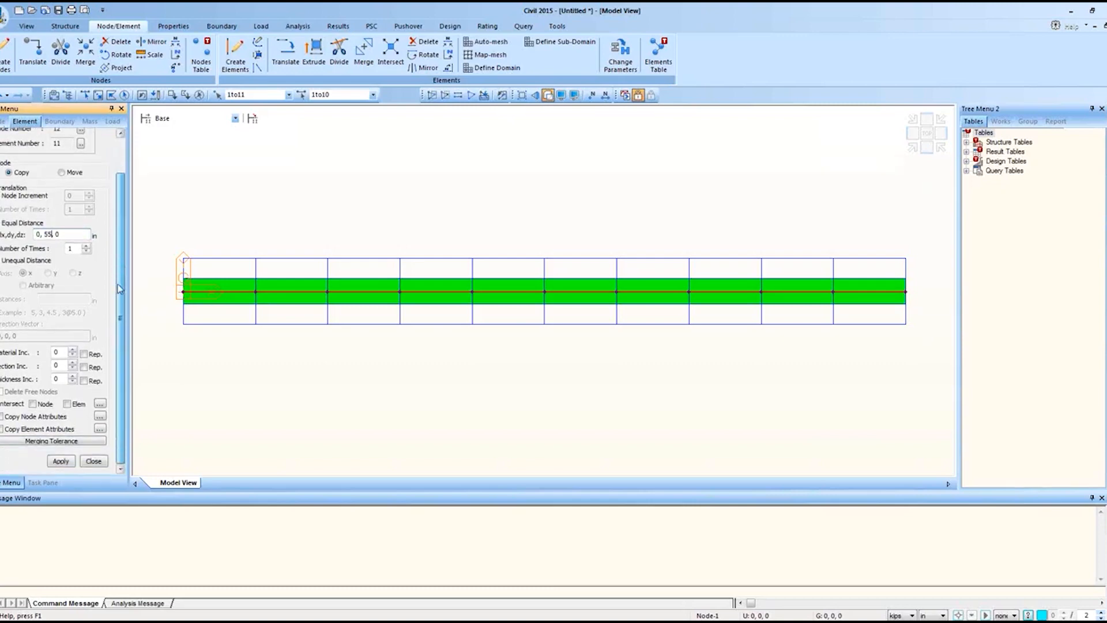
left_click(2, 418)
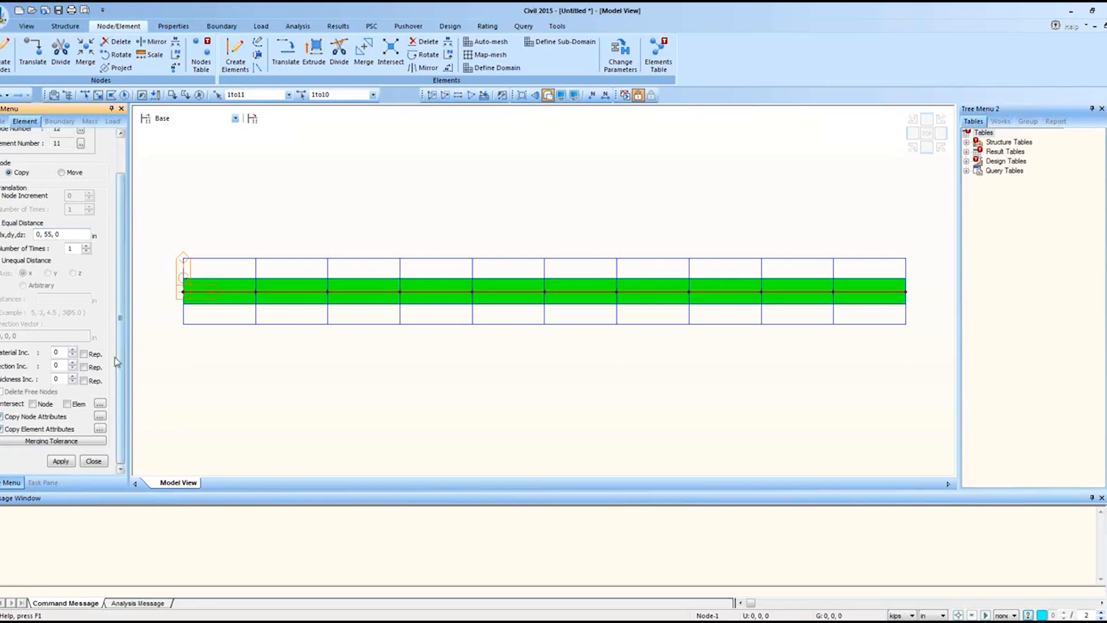
scroll(87, 334, "up", 3)
double_click(69, 285)
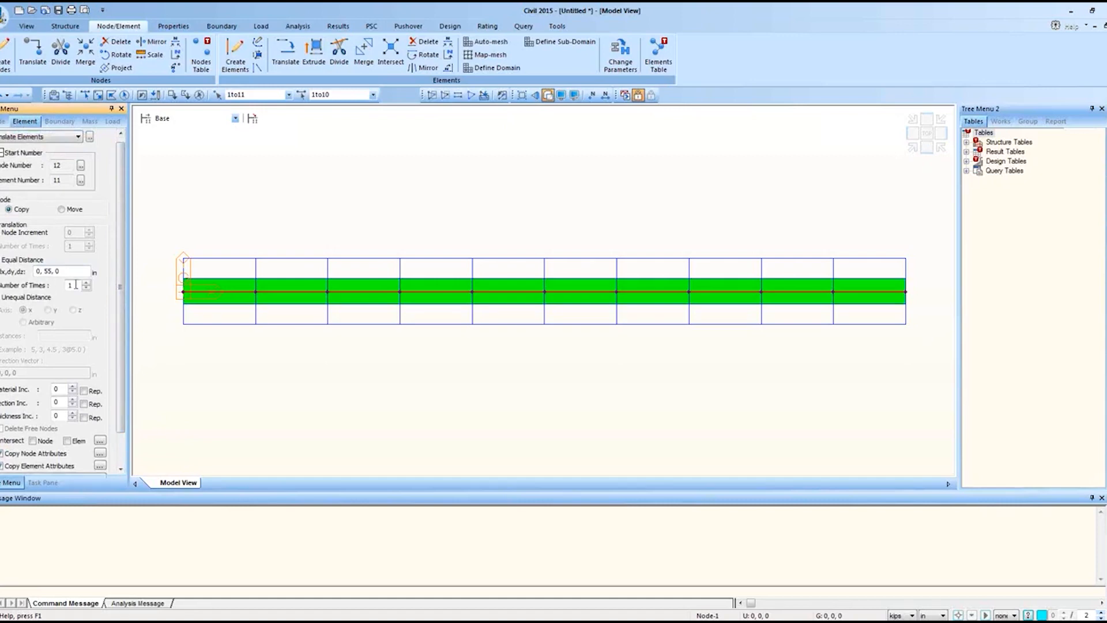
type("4")
scroll(57, 404, "down", 2)
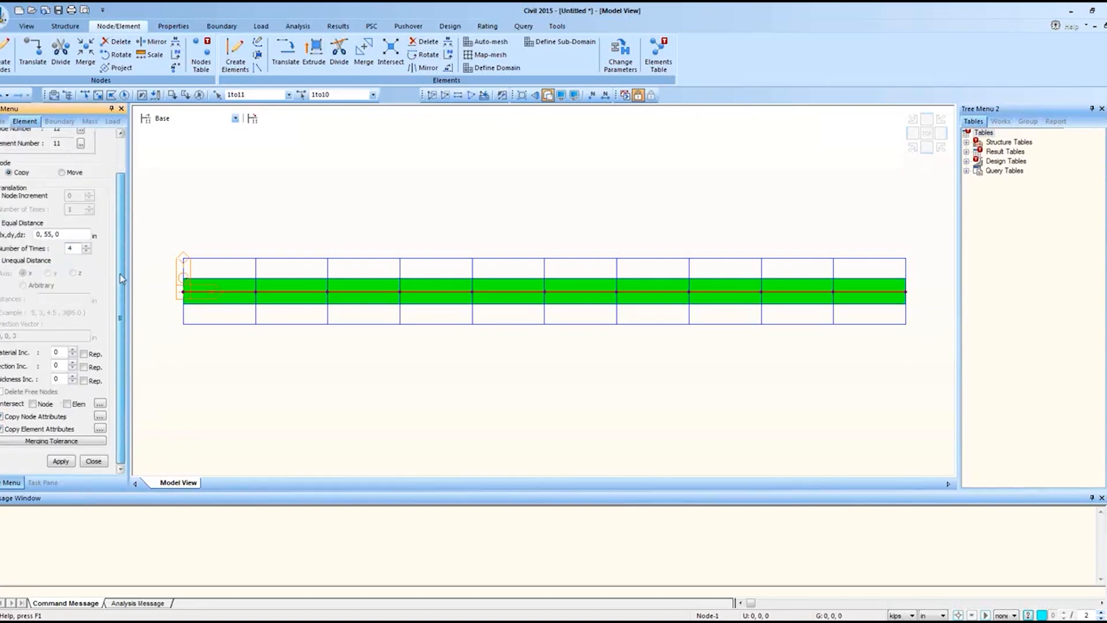
left_click(59, 460)
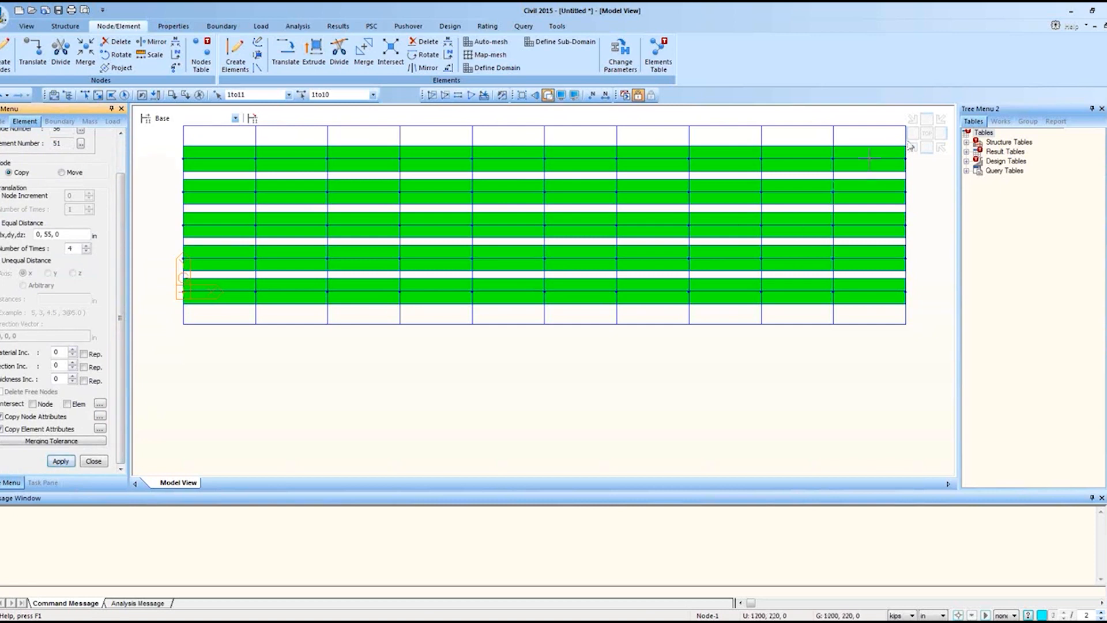
Display element numbers, select element 5 of the first girder, and assign it the AASHTO TYPE5 section from the model's works tree.
left_click(911, 147)
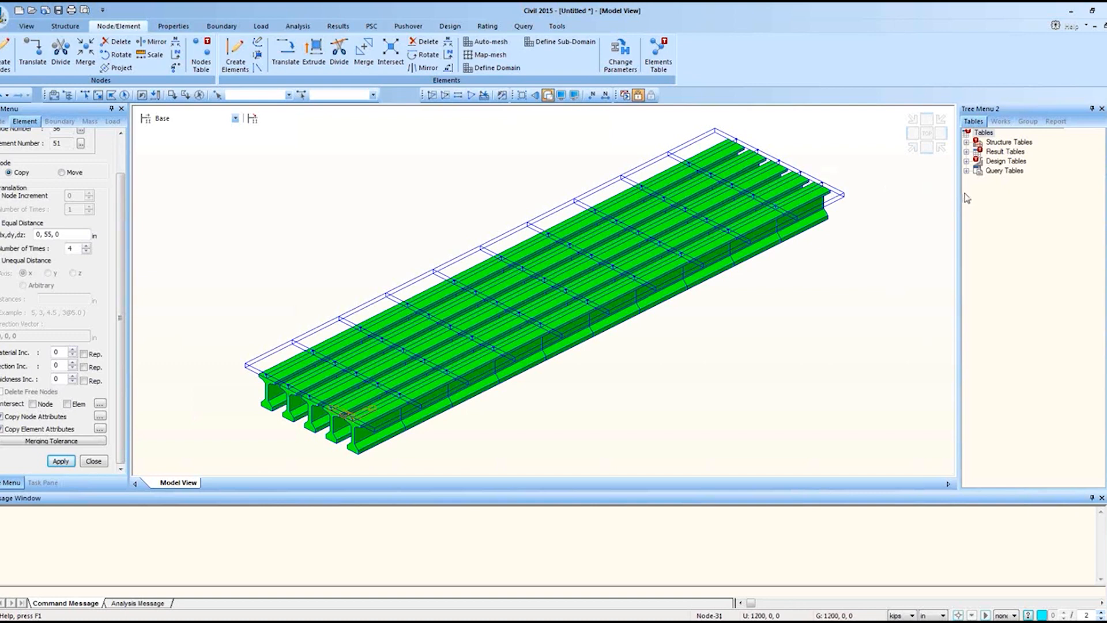
left_click(1002, 123)
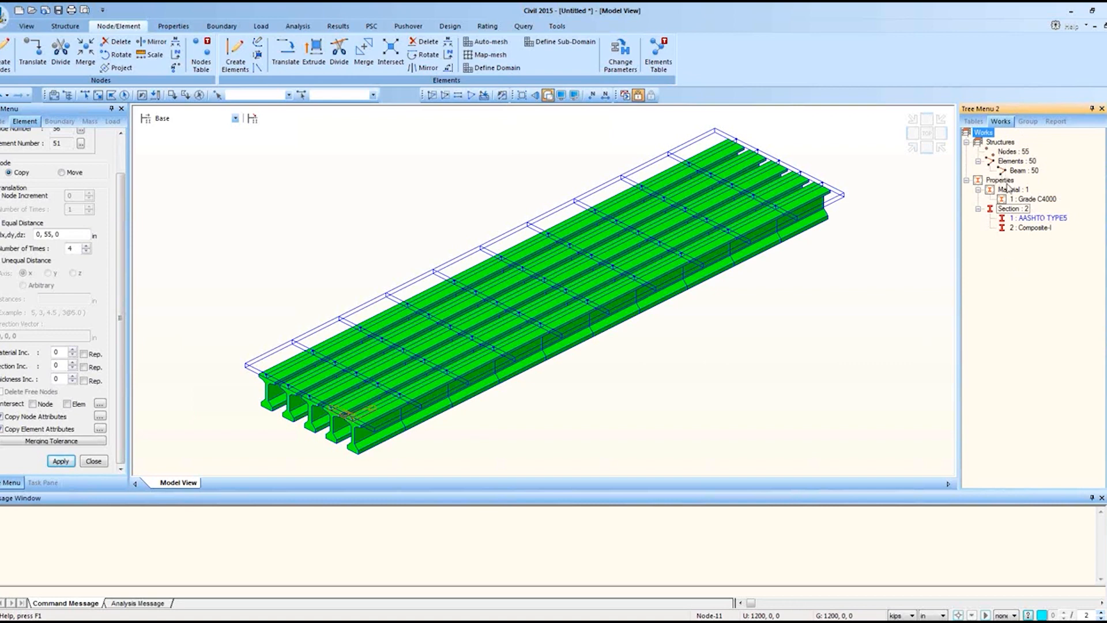
left_click(925, 138)
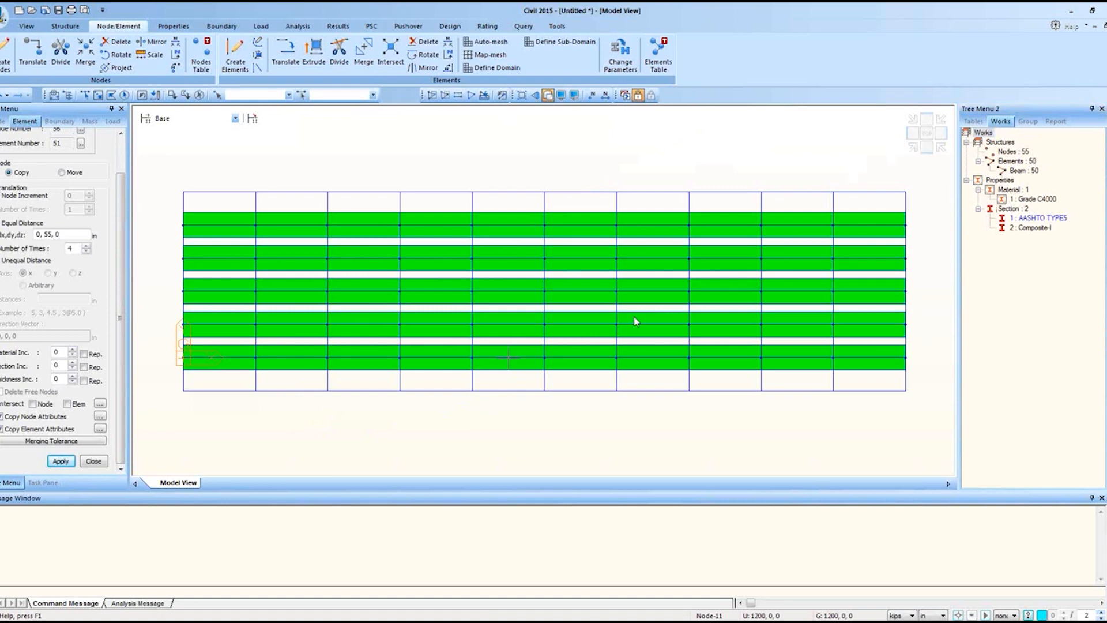
left_click(605, 95)
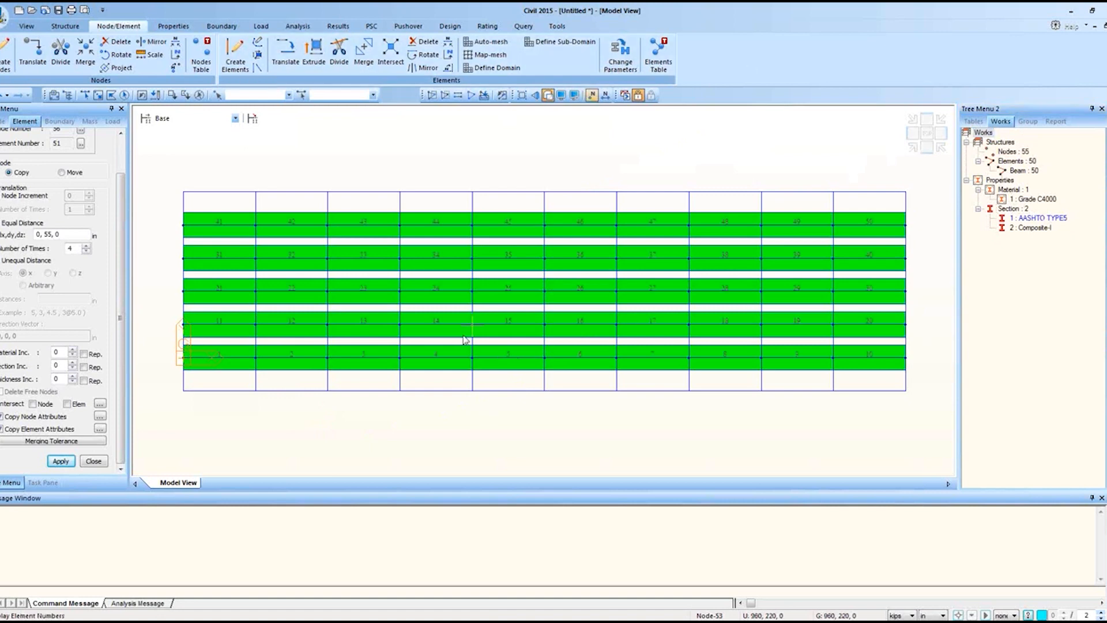
left_click(85, 95)
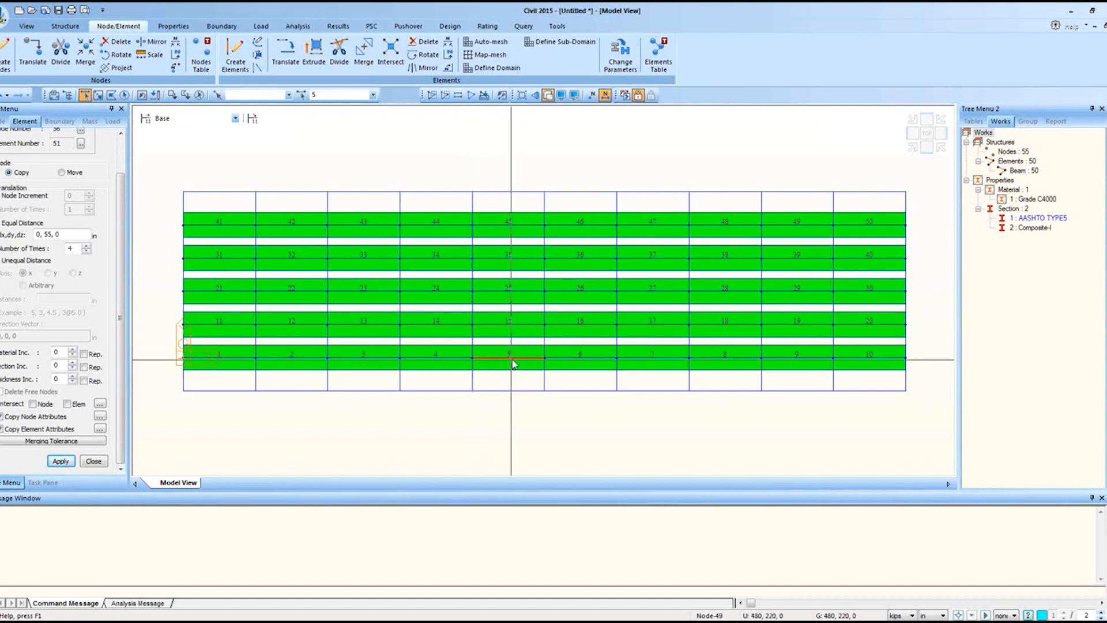
left_click(912, 148)
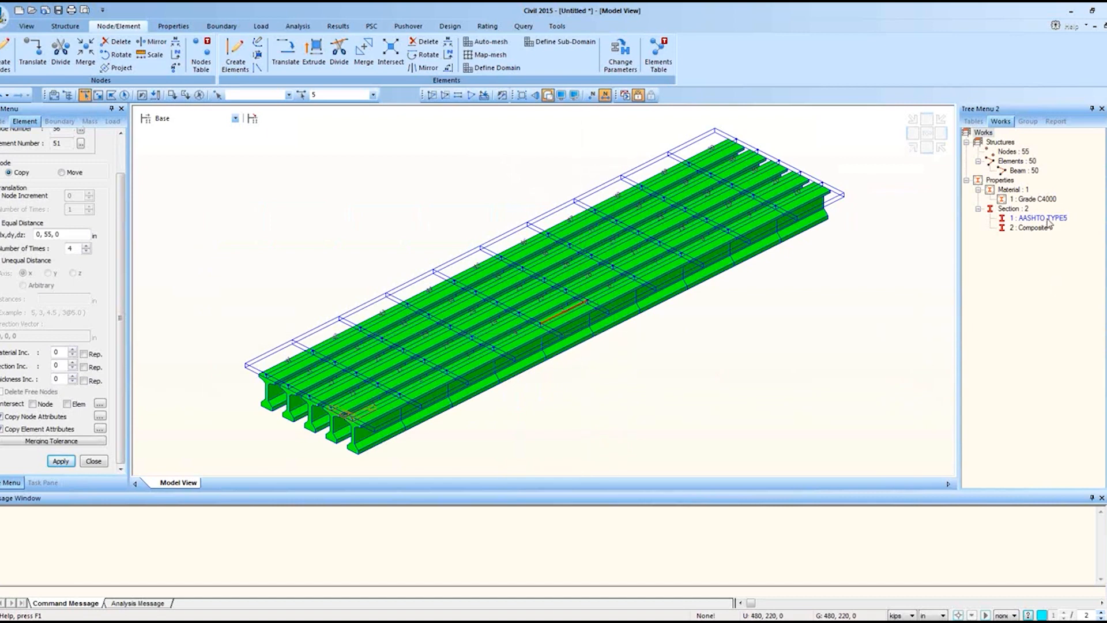
left_click_drag(1046, 220, 573, 348)
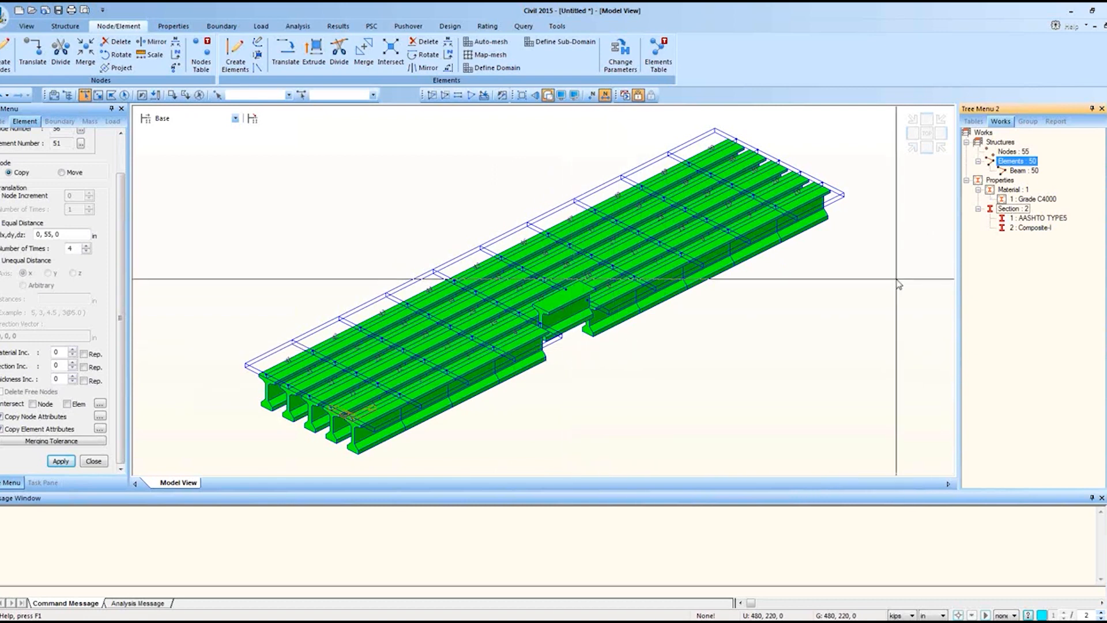
Open the Elements structure table and tile it vertically alongside the model view.
left_click(973, 121)
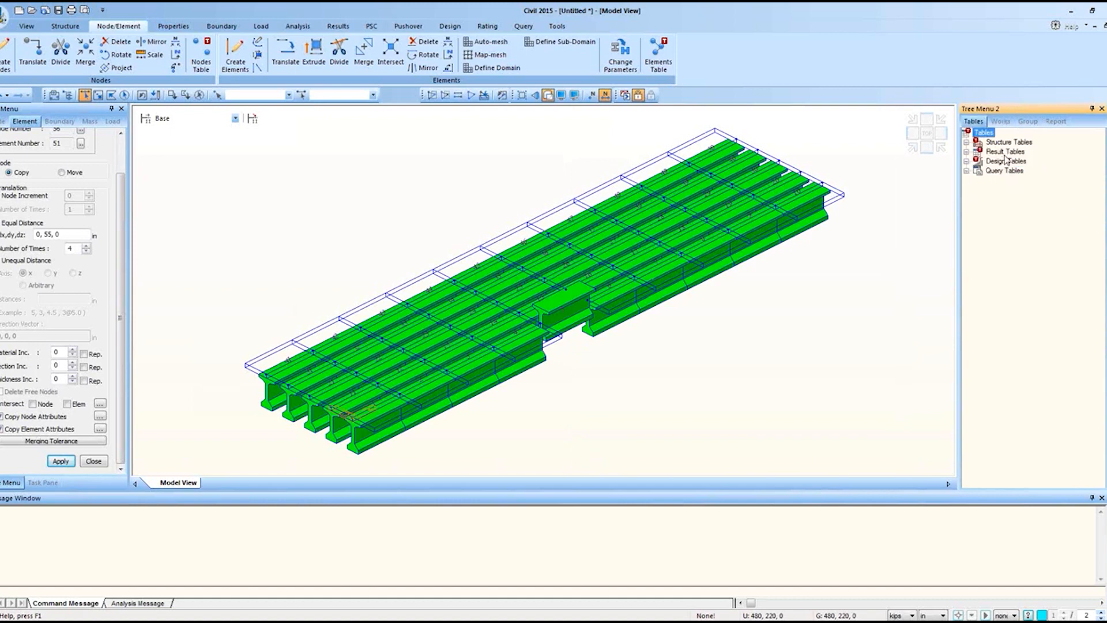
double_click(1008, 143)
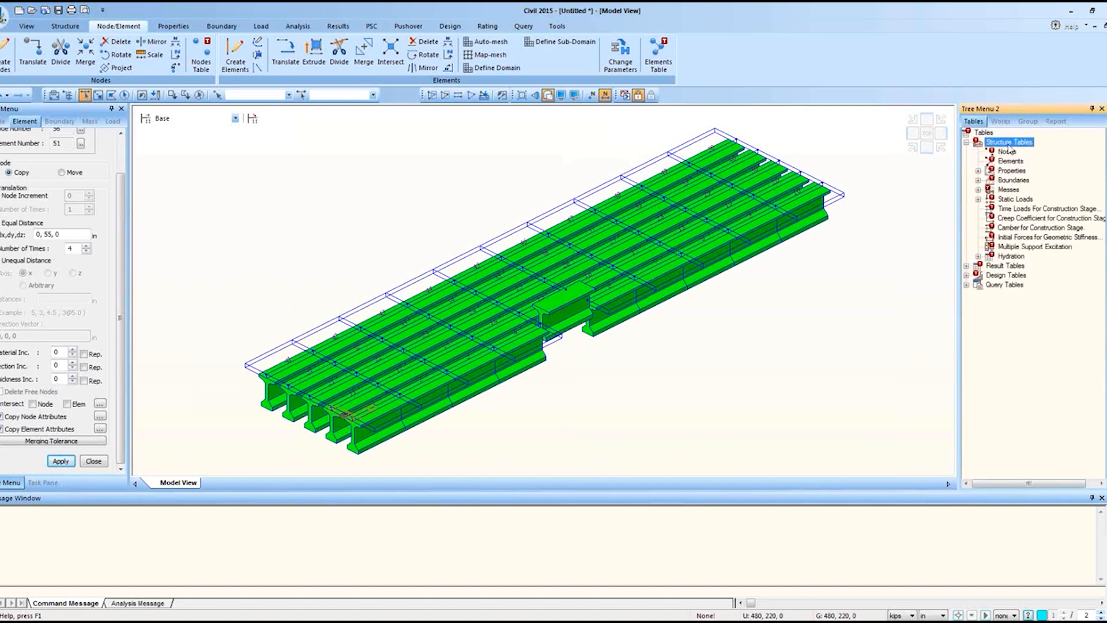
double_click(1010, 161)
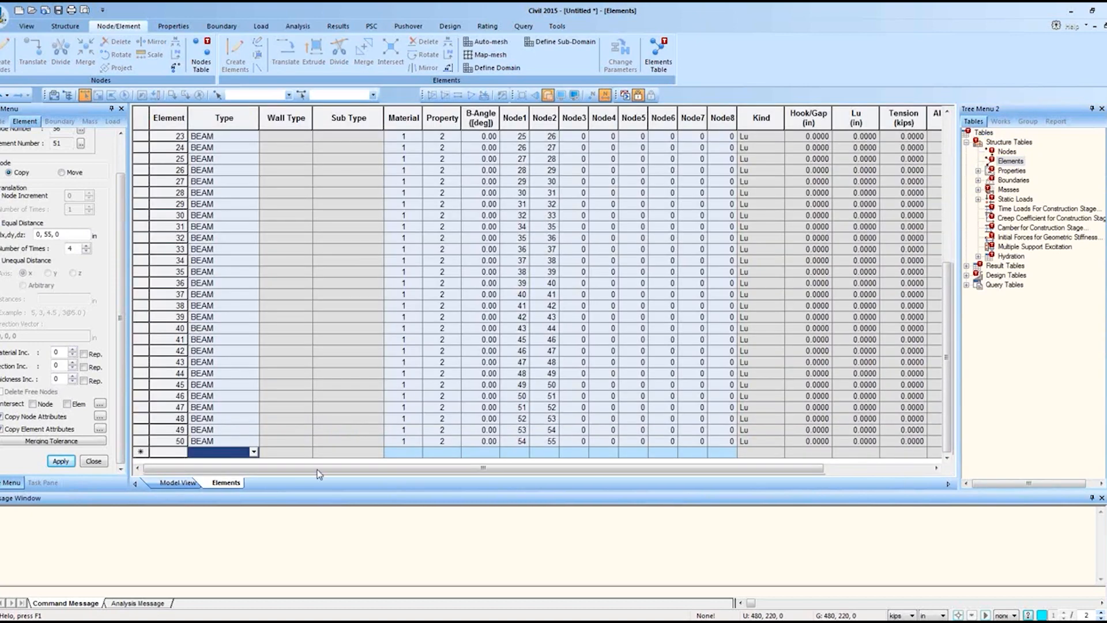
left_click(177, 482)
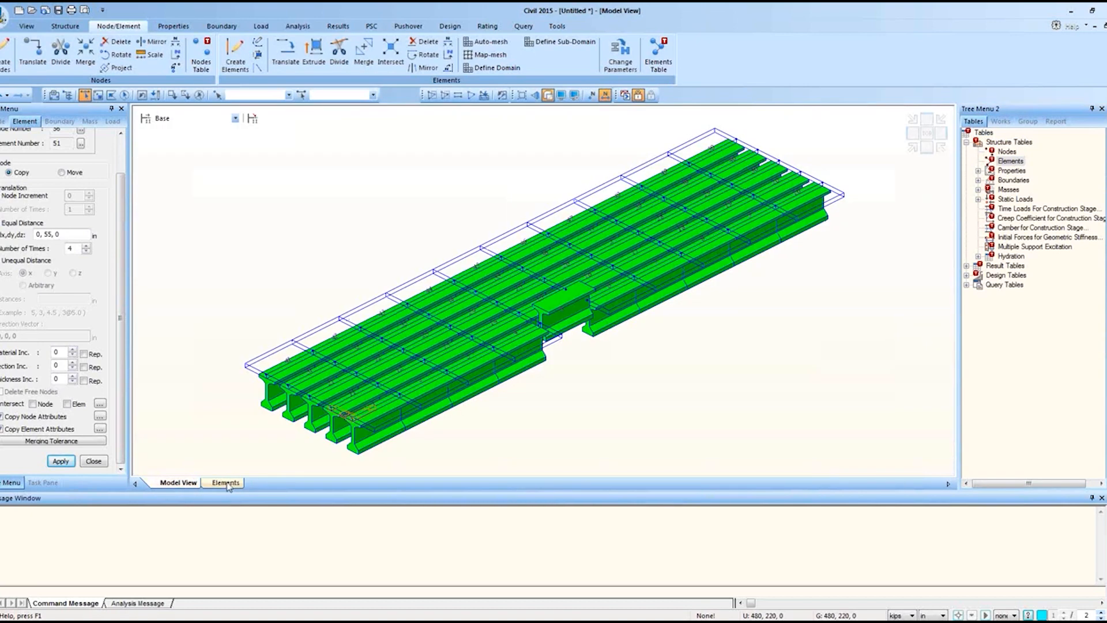
left_click_drag(228, 486, 248, 482)
left_click(28, 27)
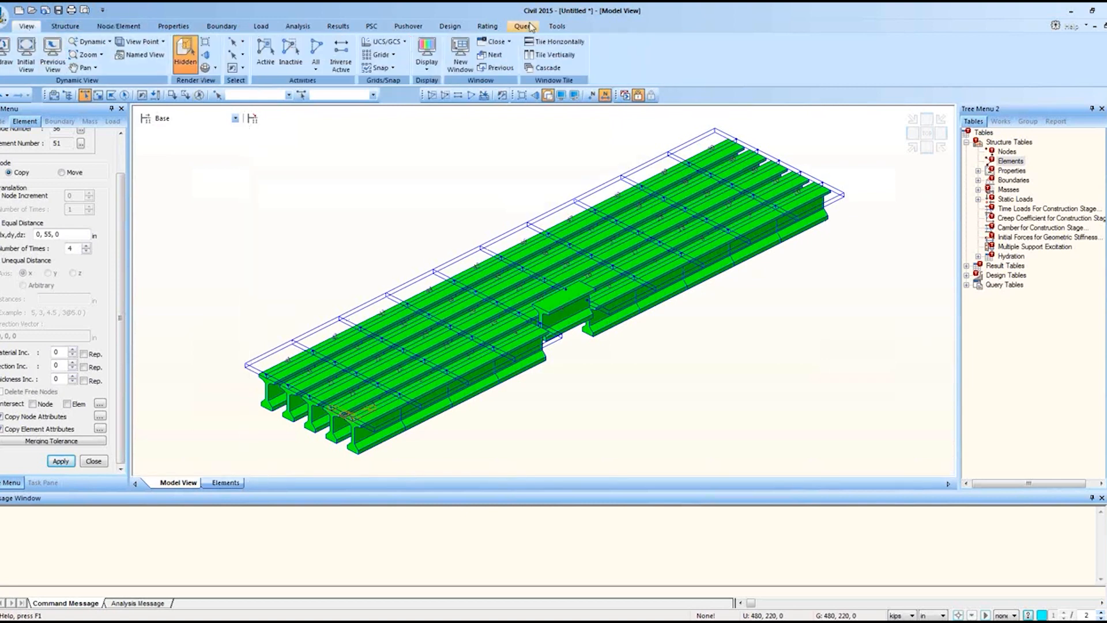
left_click(545, 56)
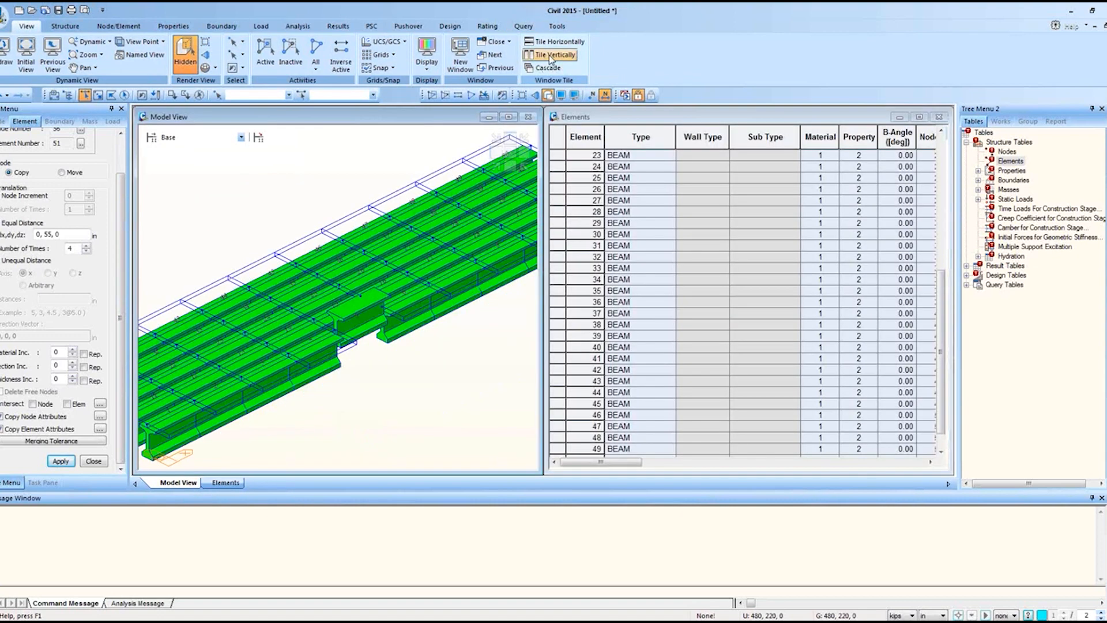
middle_click_drag(267, 351, 316, 329)
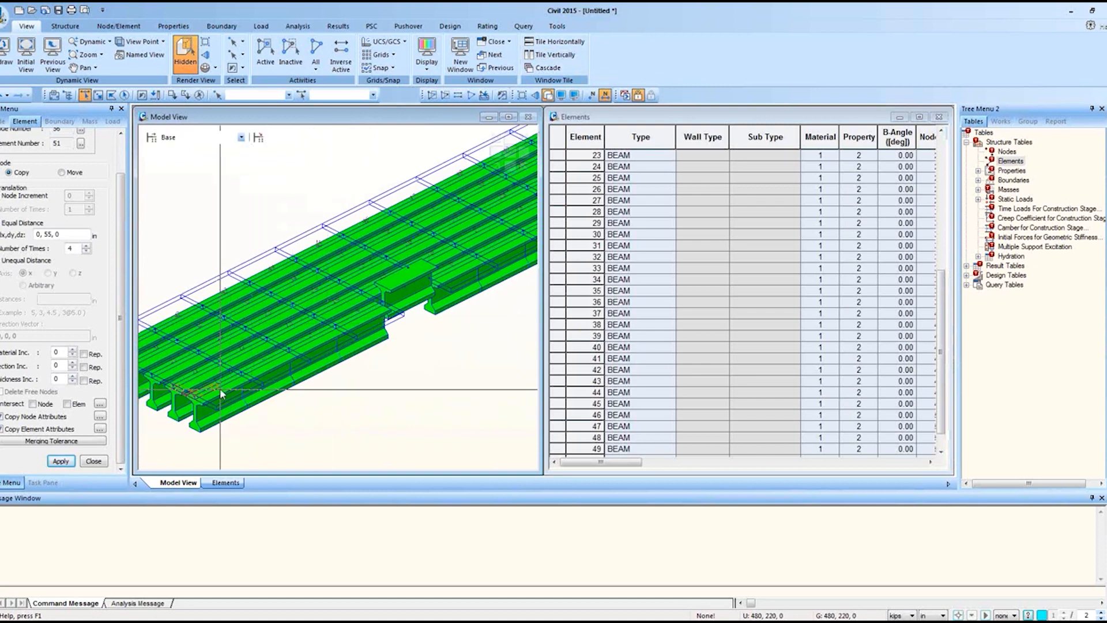
Set the section property of element 1 to 1 in the Elements table.
left_click_drag(940, 351, 929, 135)
left_click(999, 121)
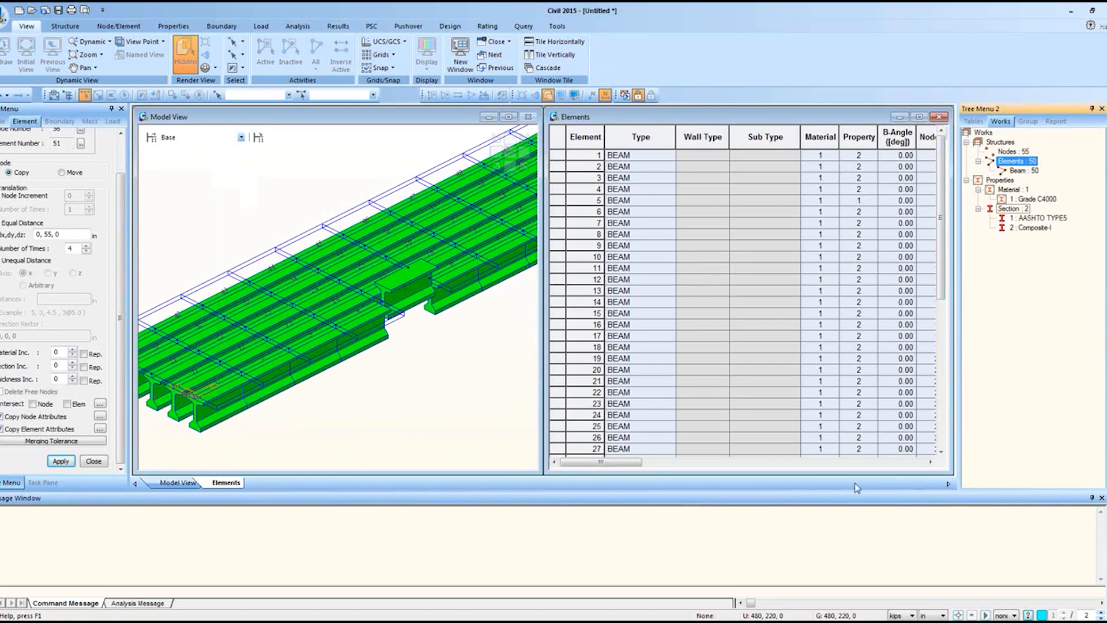
left_click_drag(637, 468, 654, 468)
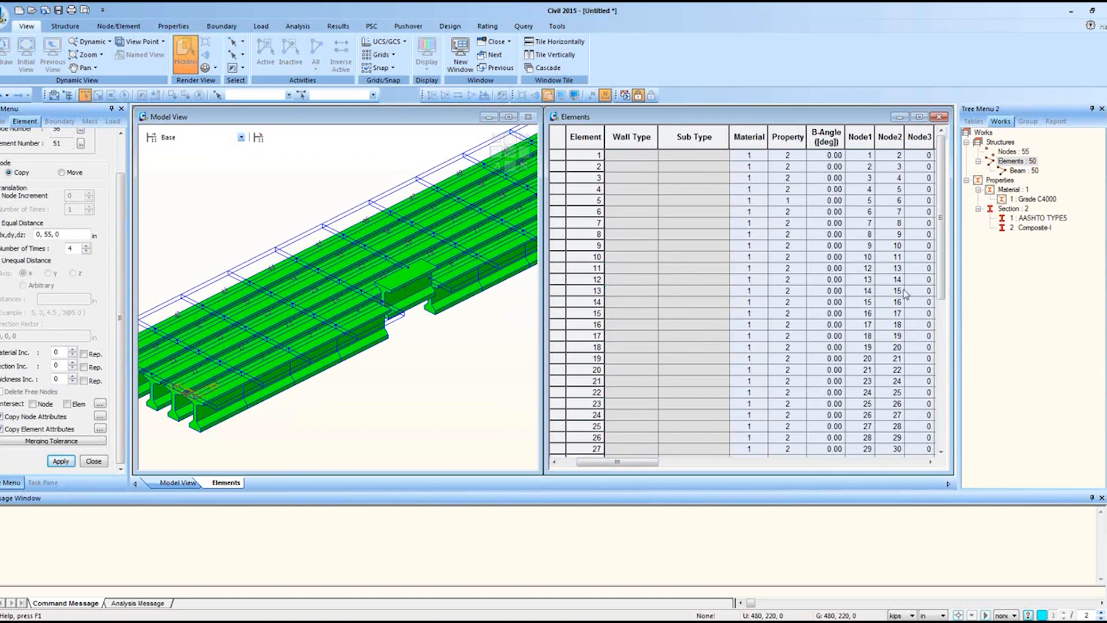
left_click_drag(641, 469, 600, 472)
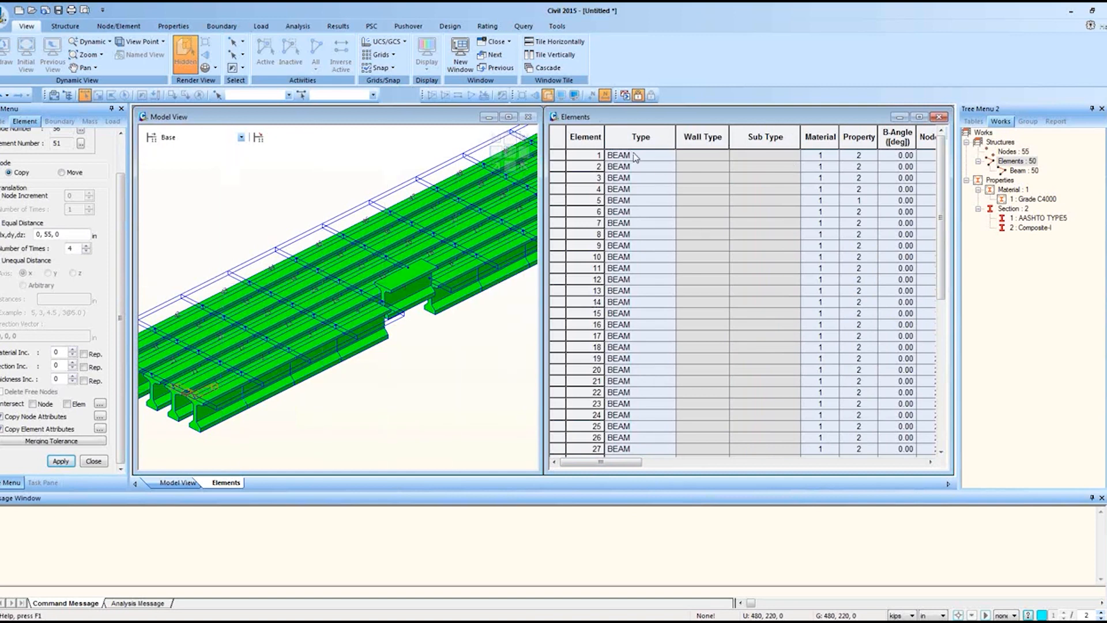
left_click(830, 156)
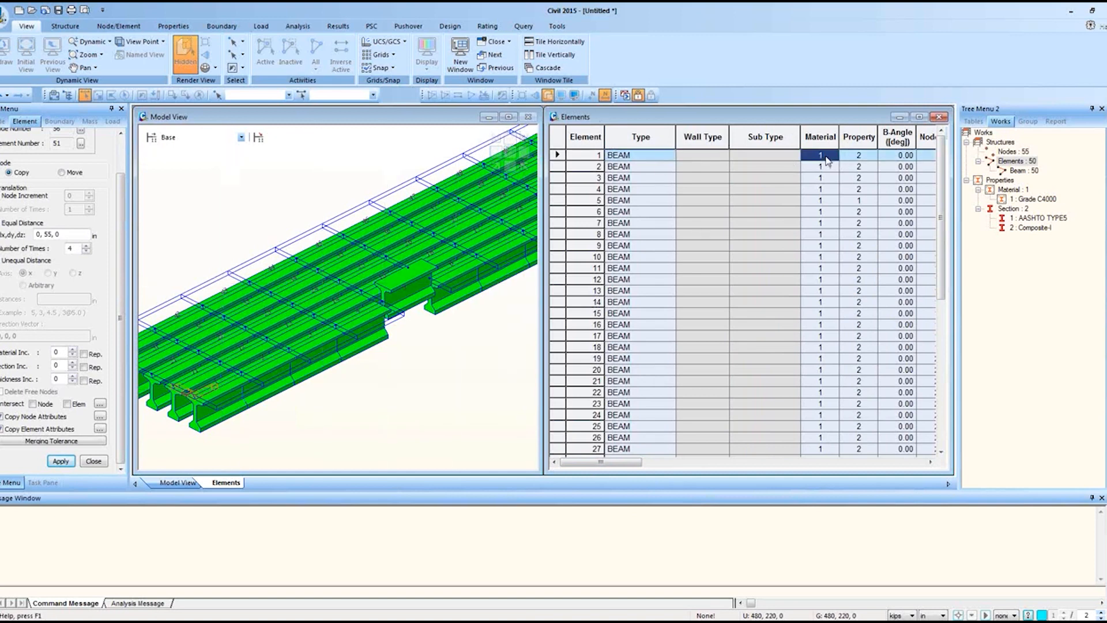
left_click(861, 155)
type("1")
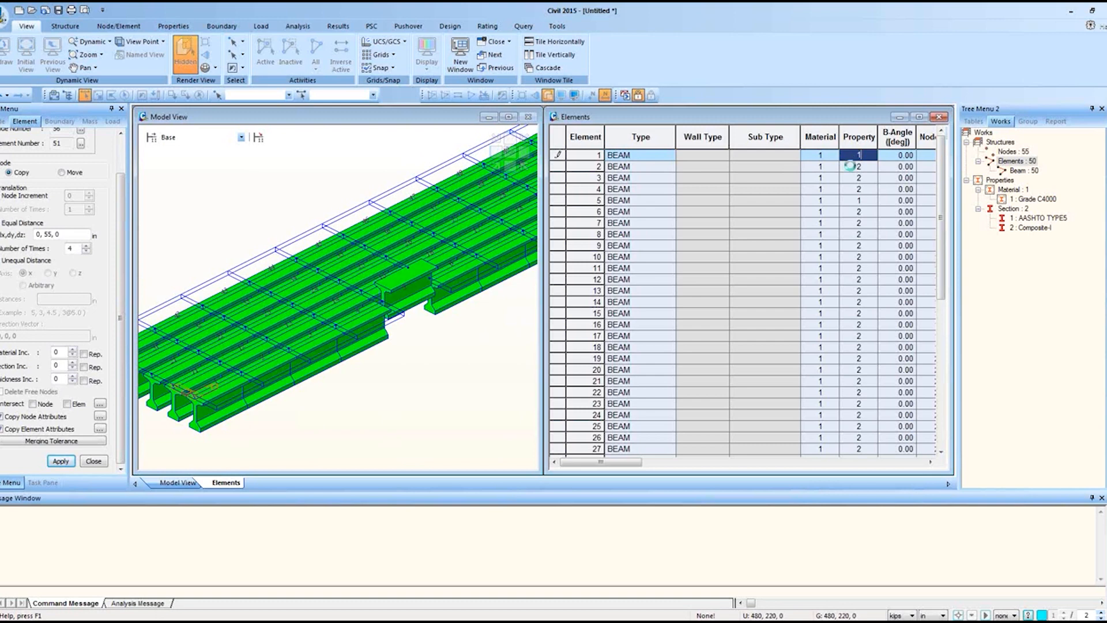
left_click(856, 167)
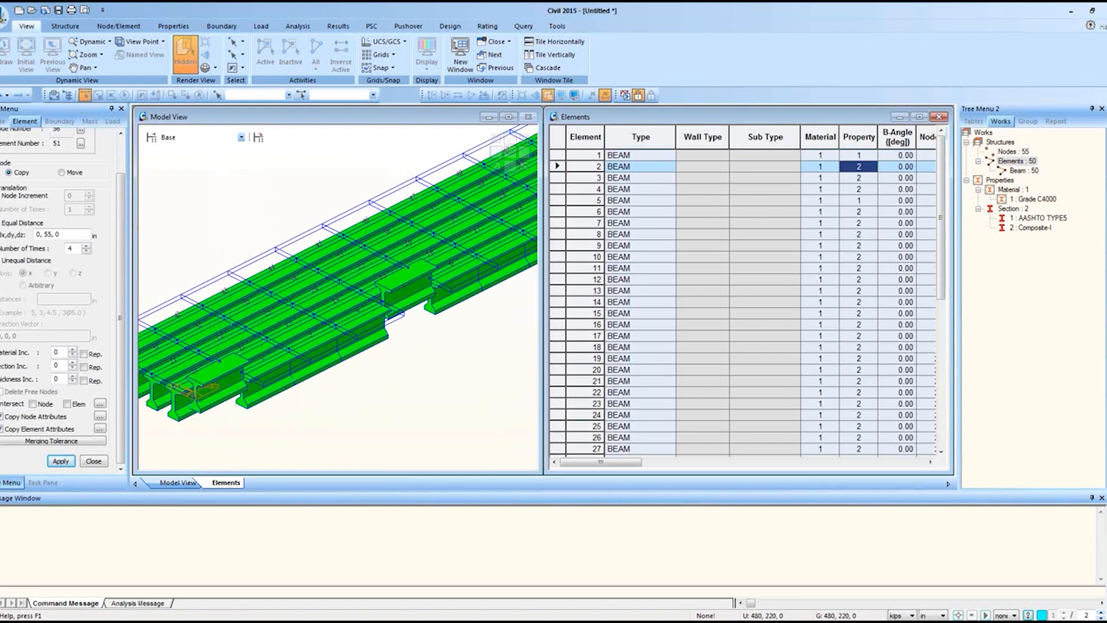
Switch to PowerPoint and start the slide show at the midas Civil Training Programs slide.
key("alt+Tab")
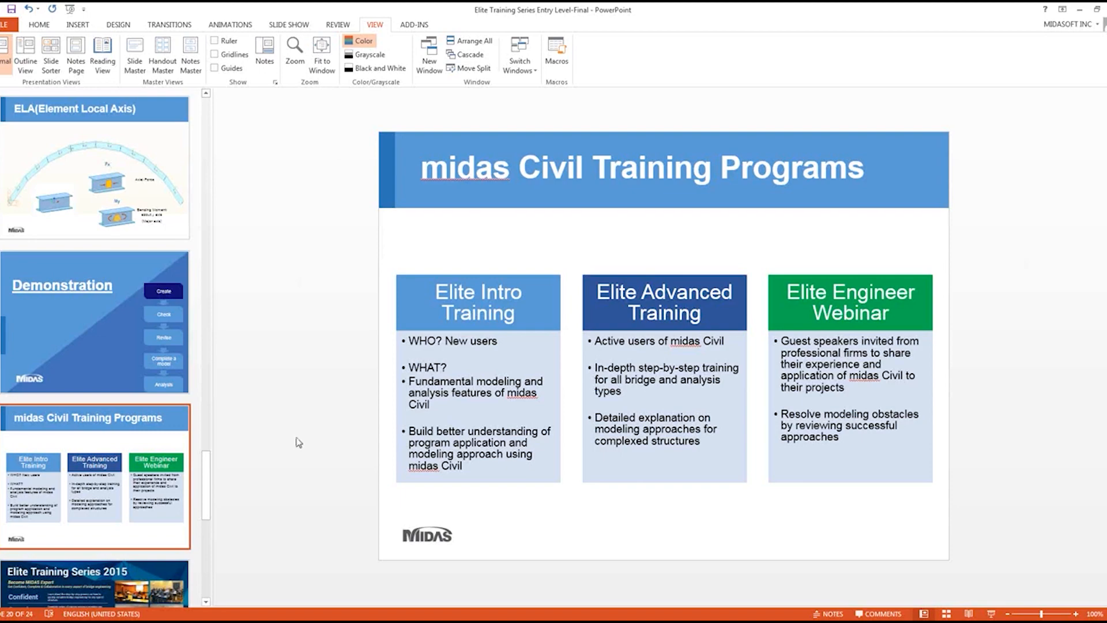
key("shift+F5")
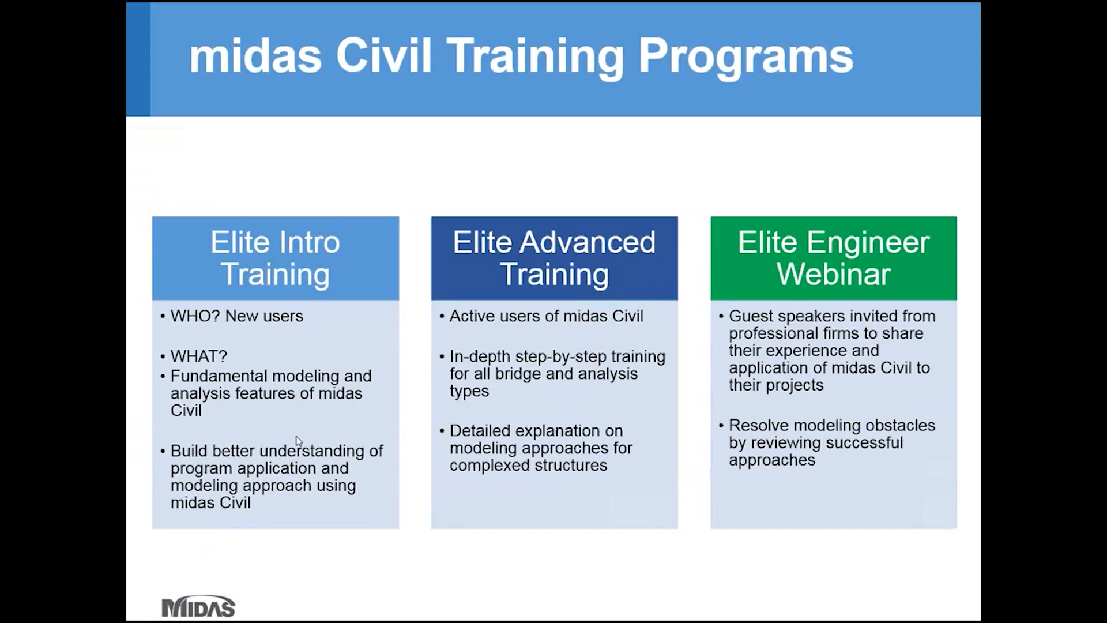